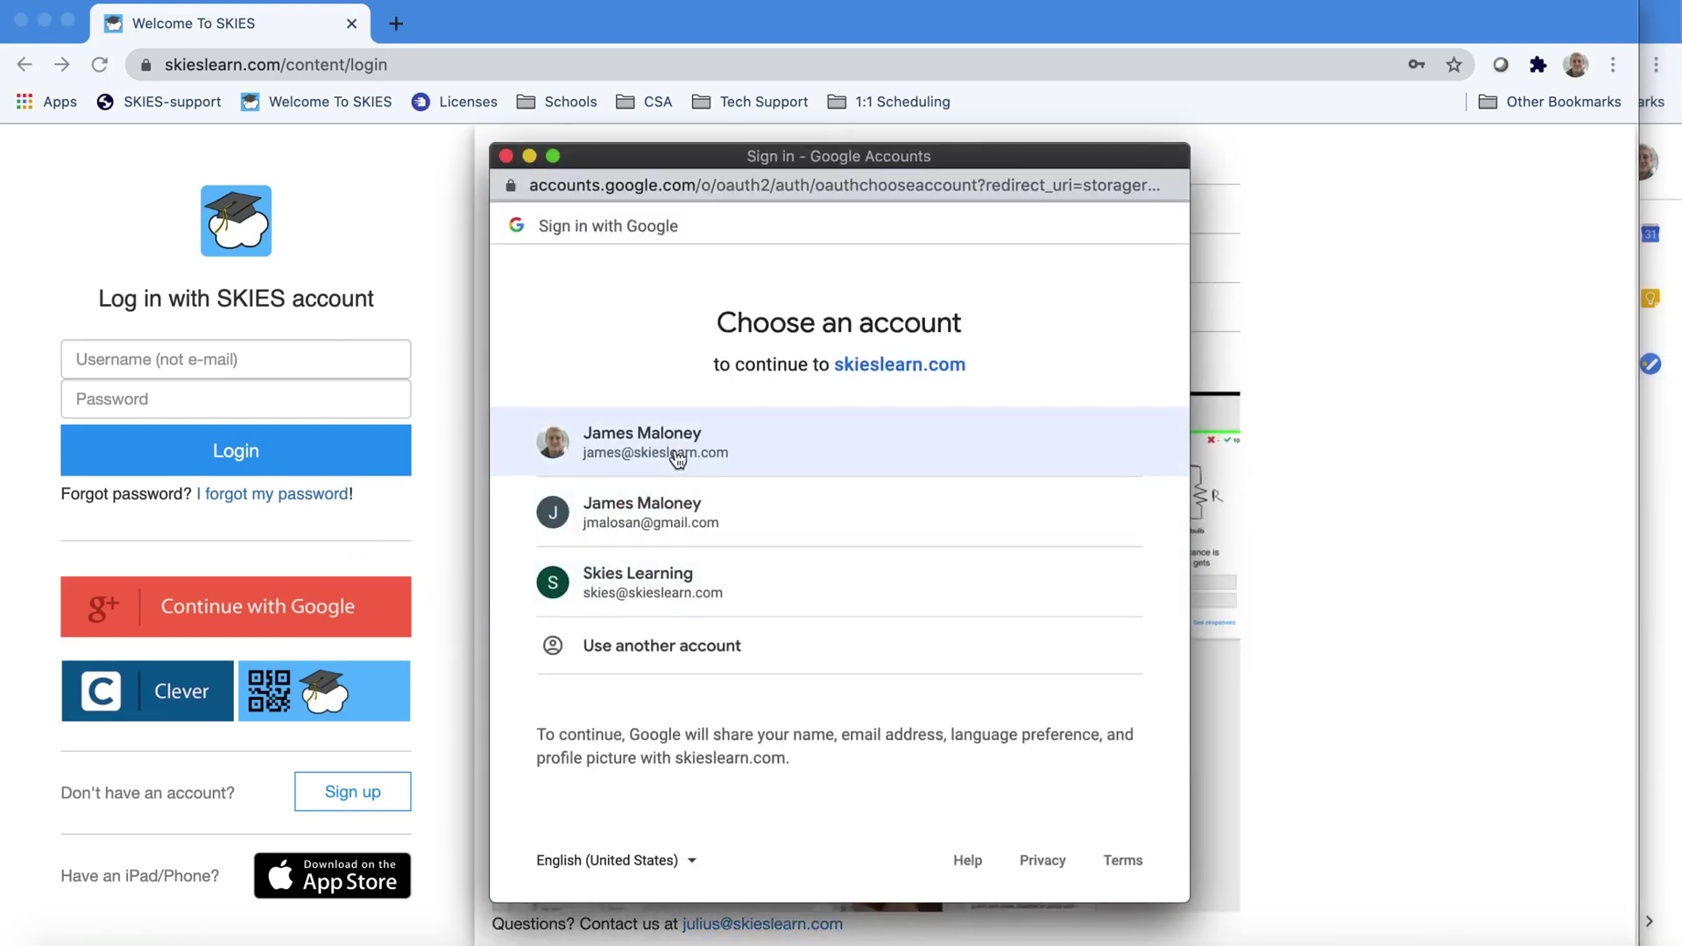
- Sign in with the skieslearn.com Google account and find the 5th Grade class 2019 - 2020 course
{"action": "left_click", "coordinate": [679, 452]}
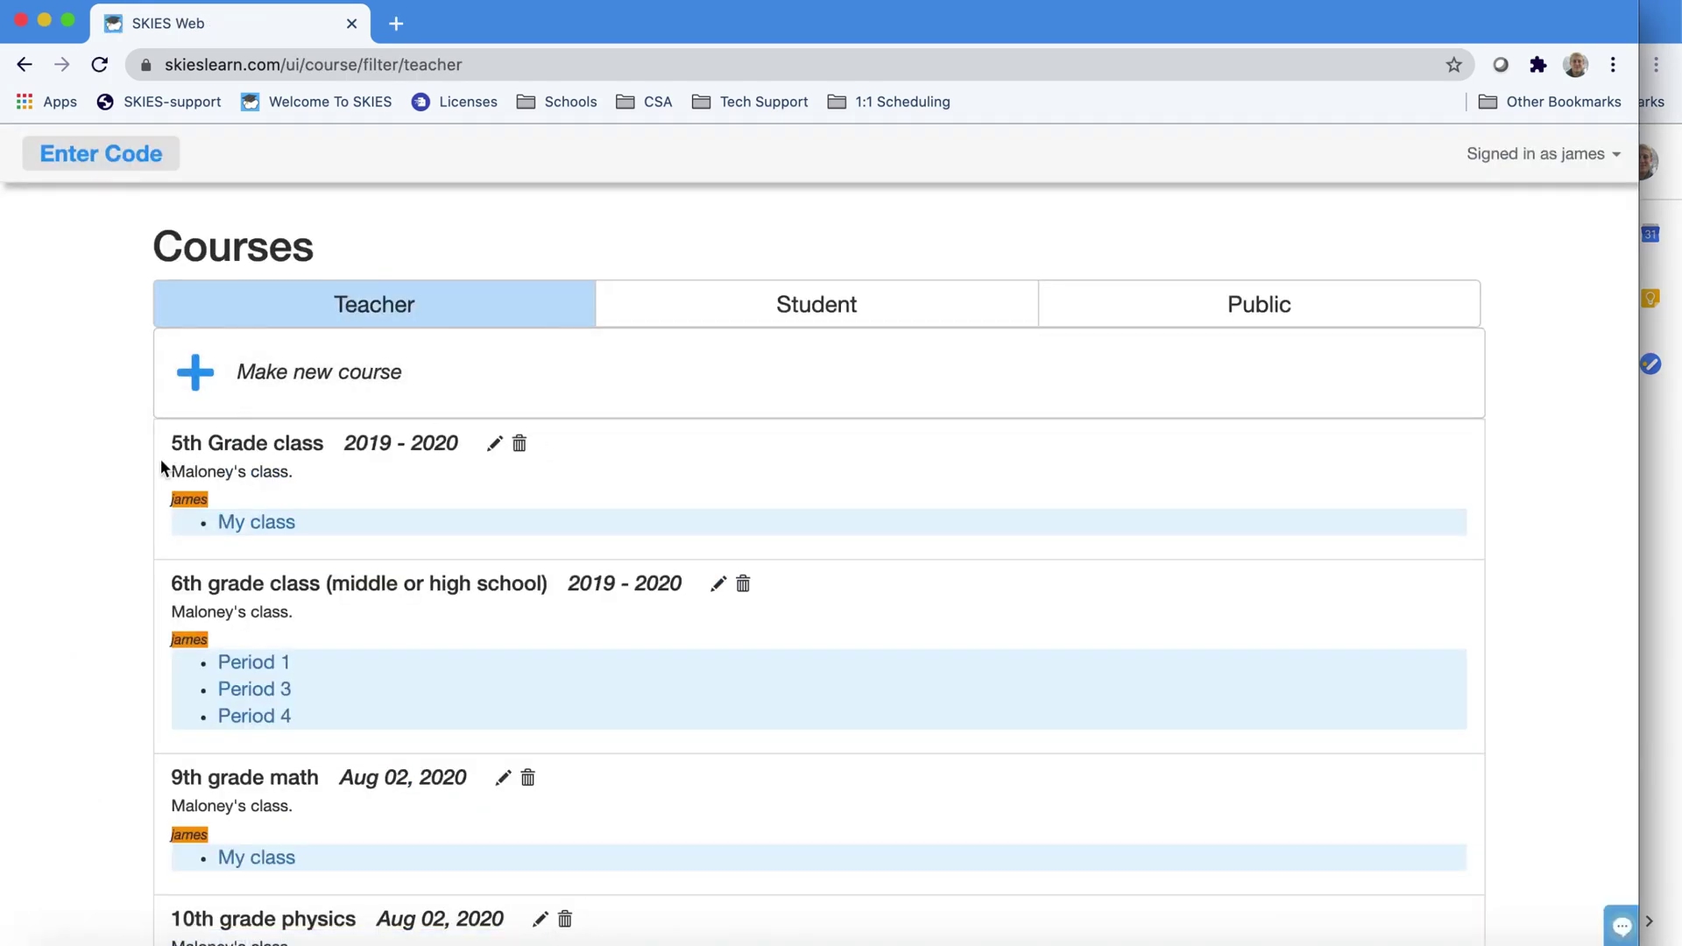
{"action": "left_click_drag", "start_coordinate": [174, 443], "coordinate": [471, 440]}
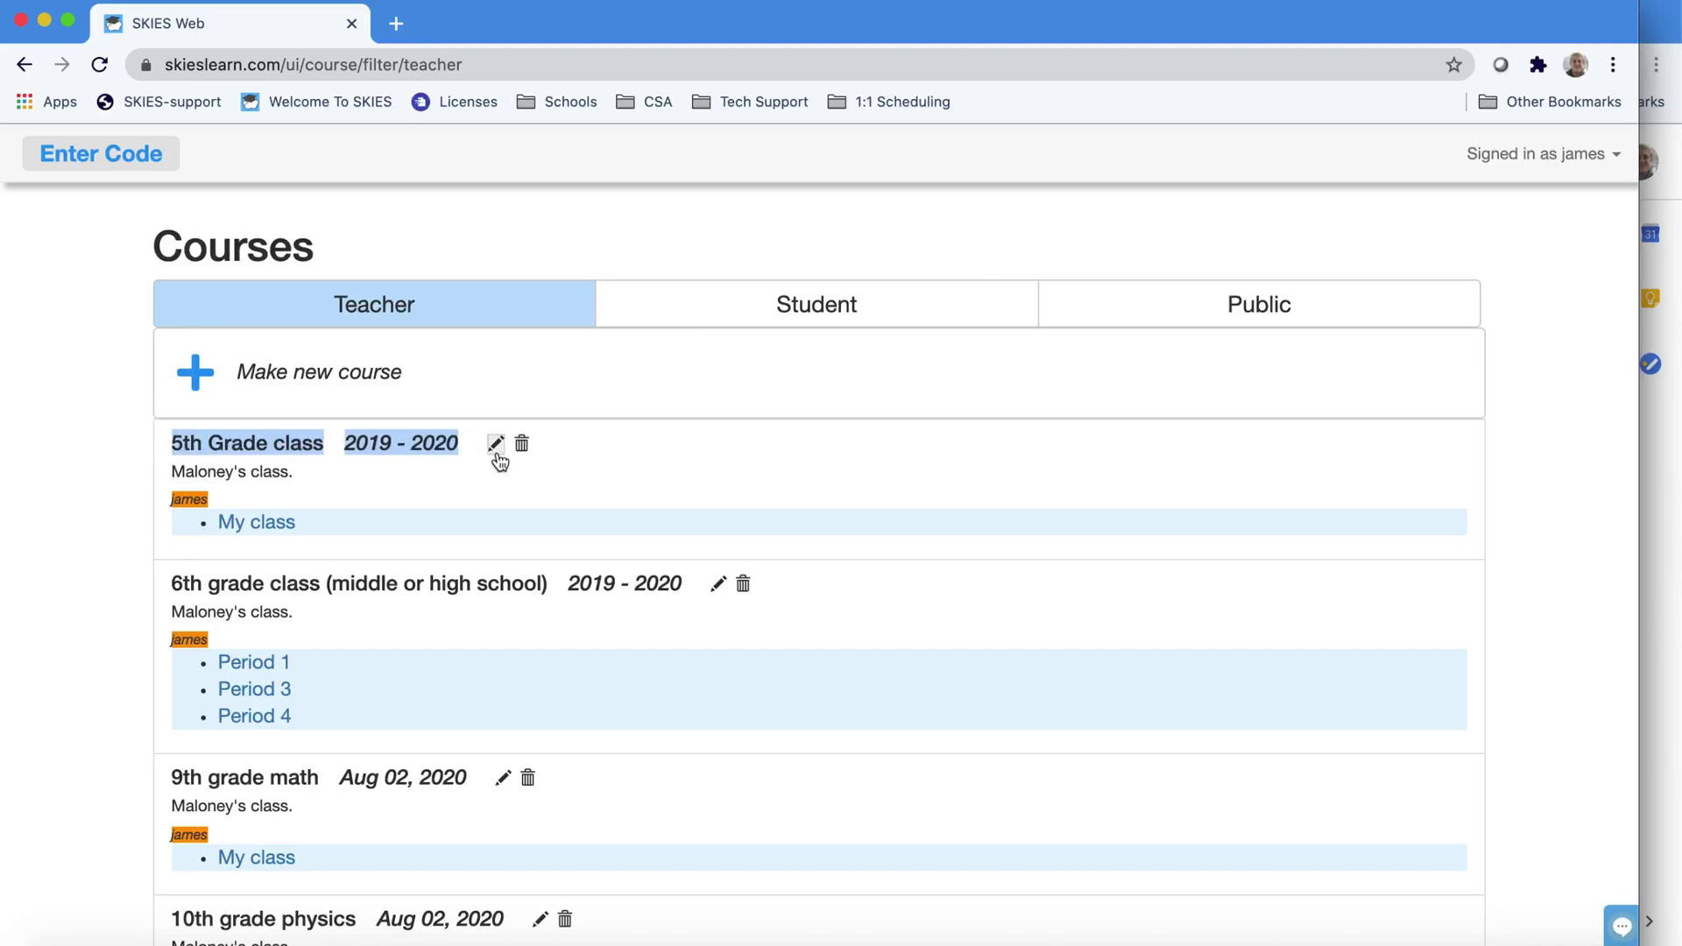
- Turn off Students can view for 5th Grade class 2019 - 2020 and save the course settings
{"action": "left_click", "coordinate": [495, 449]}
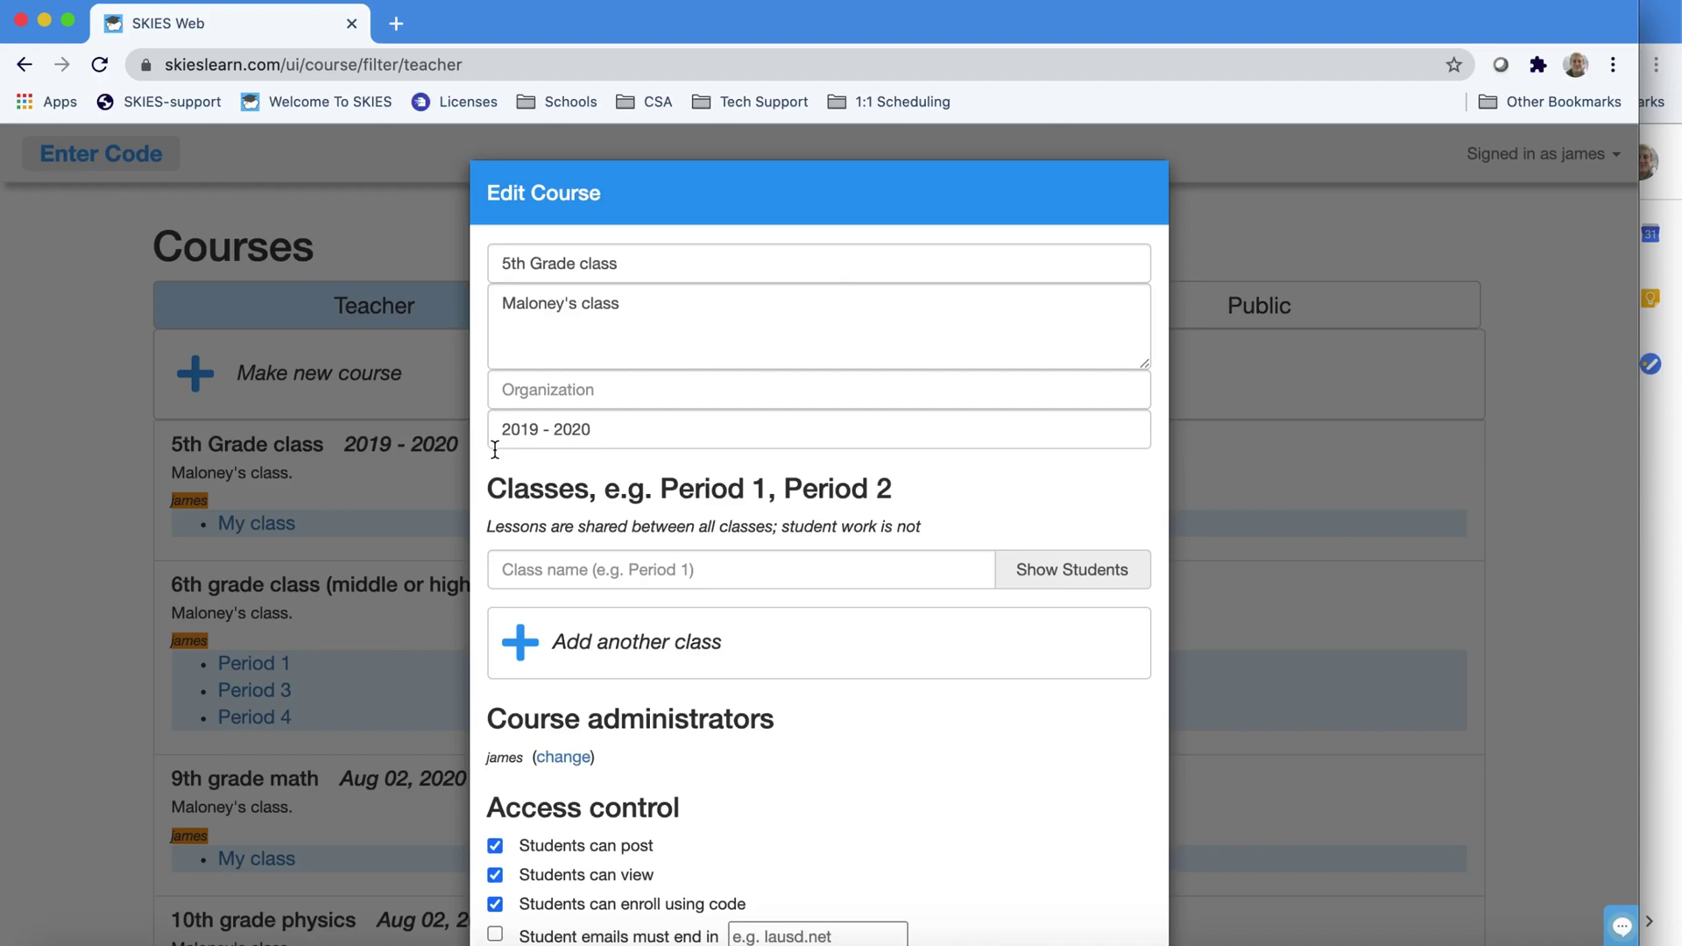
{"action": "scroll", "coordinate": [495, 450], "scroll_direction": "down", "scroll_amount": 3}
{"action": "scroll", "coordinate": [495, 450], "scroll_direction": "down", "scroll_amount": 2}
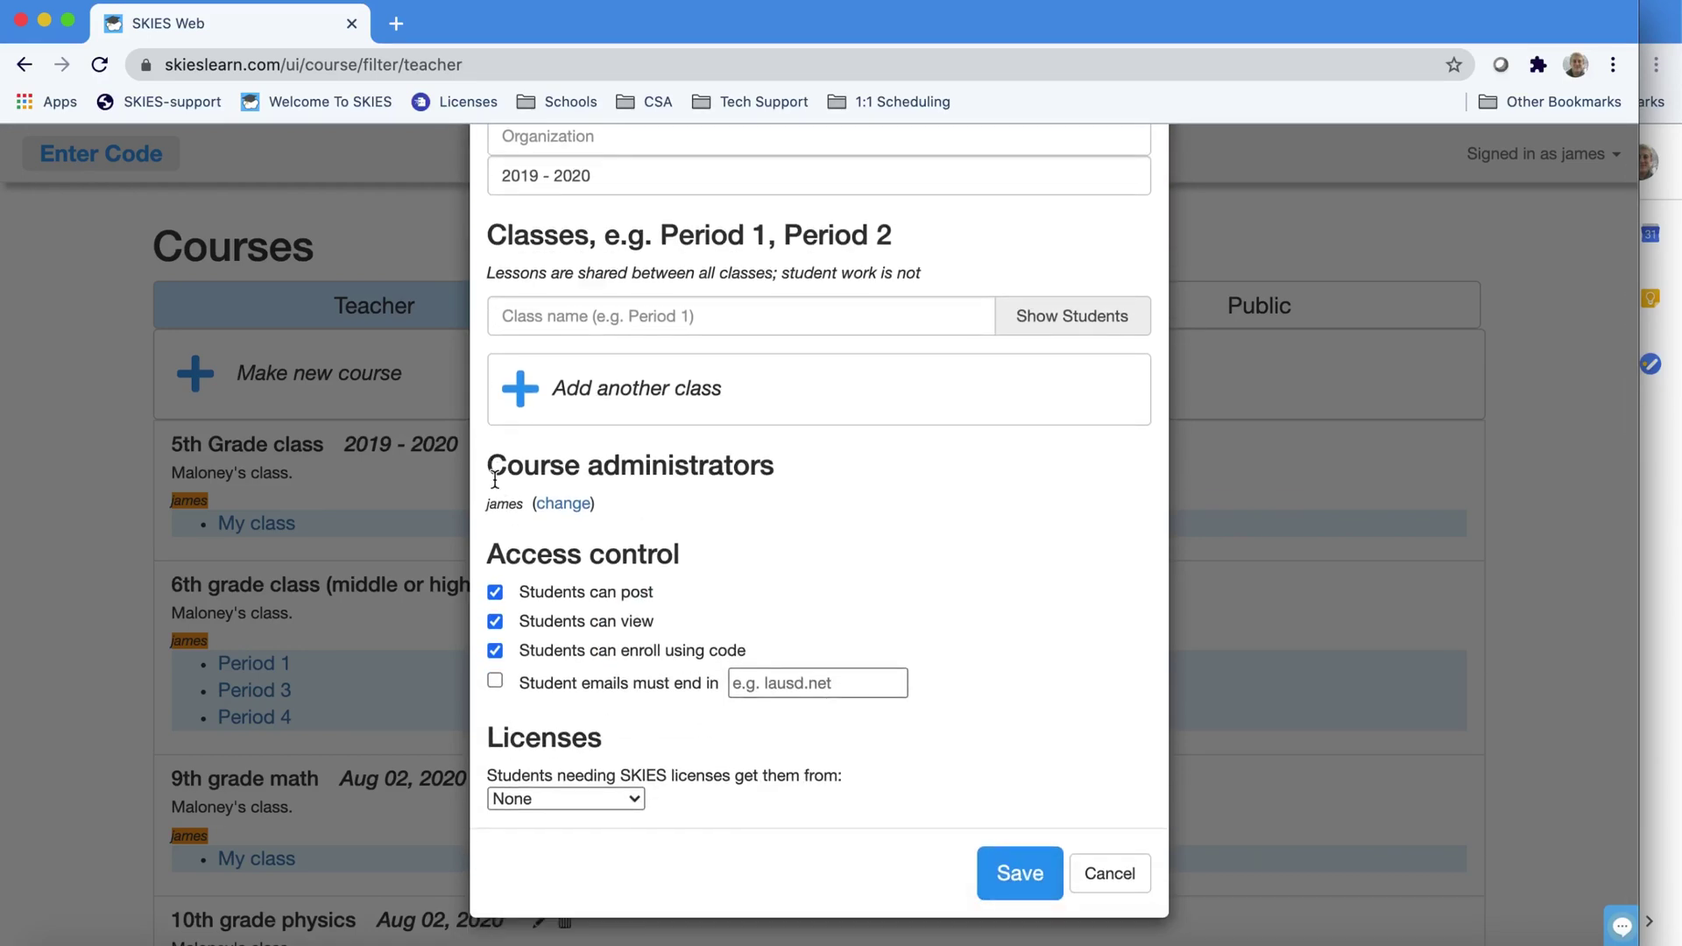
{"action": "left_click", "coordinate": [495, 622]}
{"action": "left_click_drag", "start_coordinate": [504, 620], "coordinate": [678, 617]}
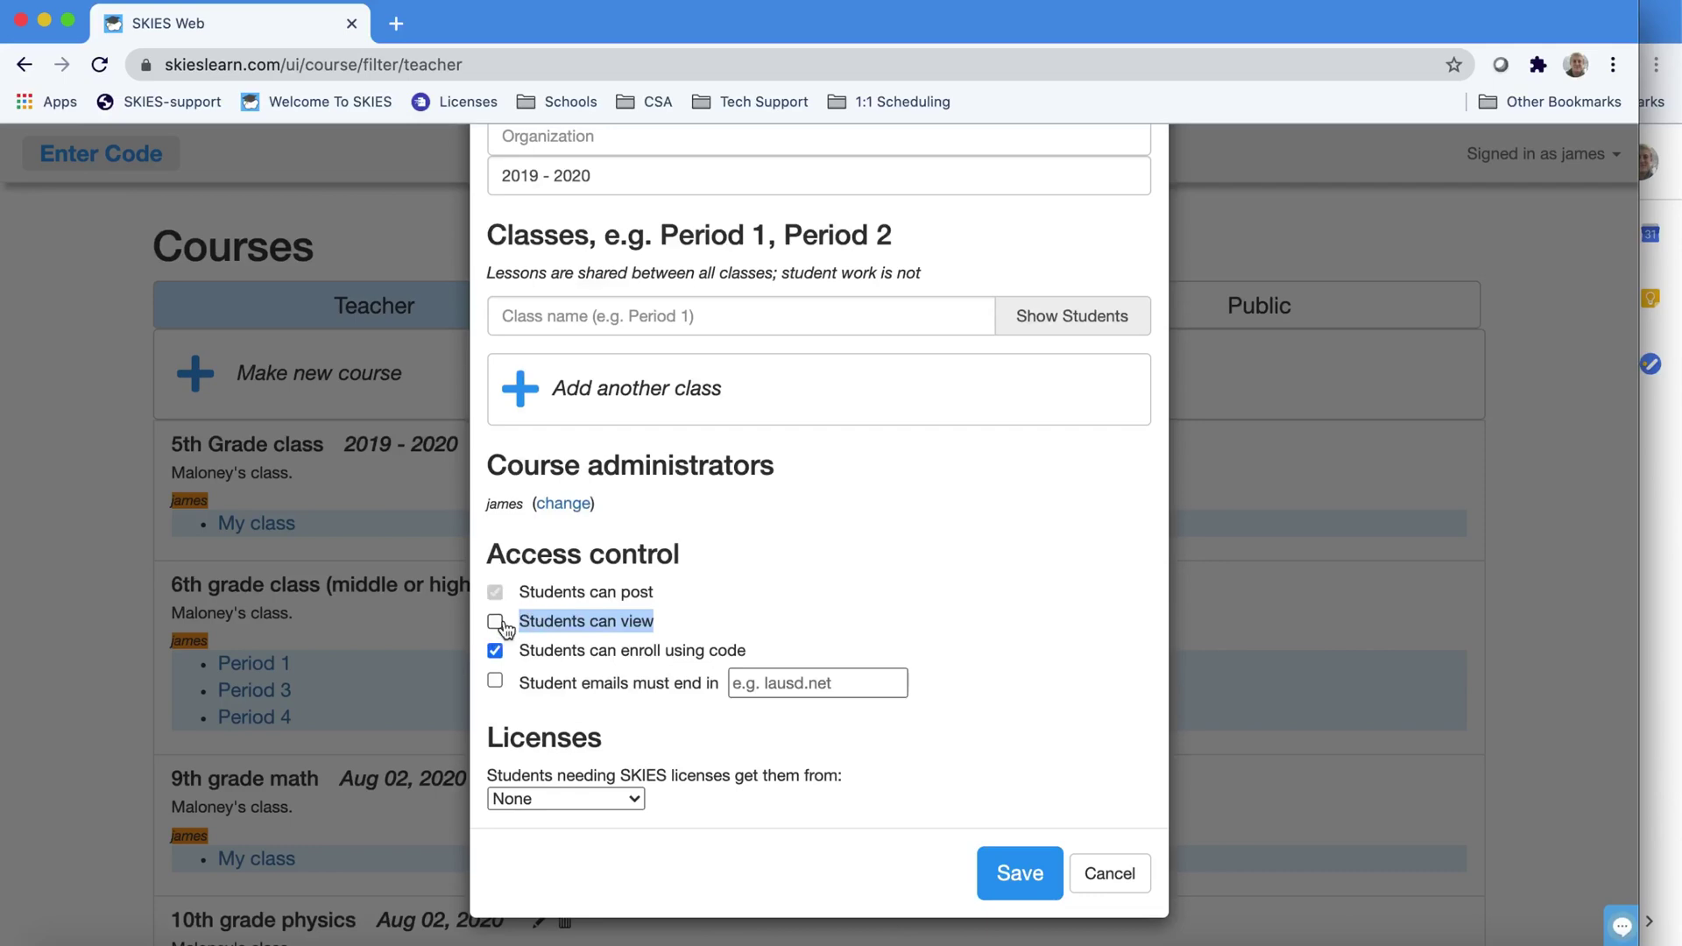
{"action": "left_click", "coordinate": [1021, 879]}
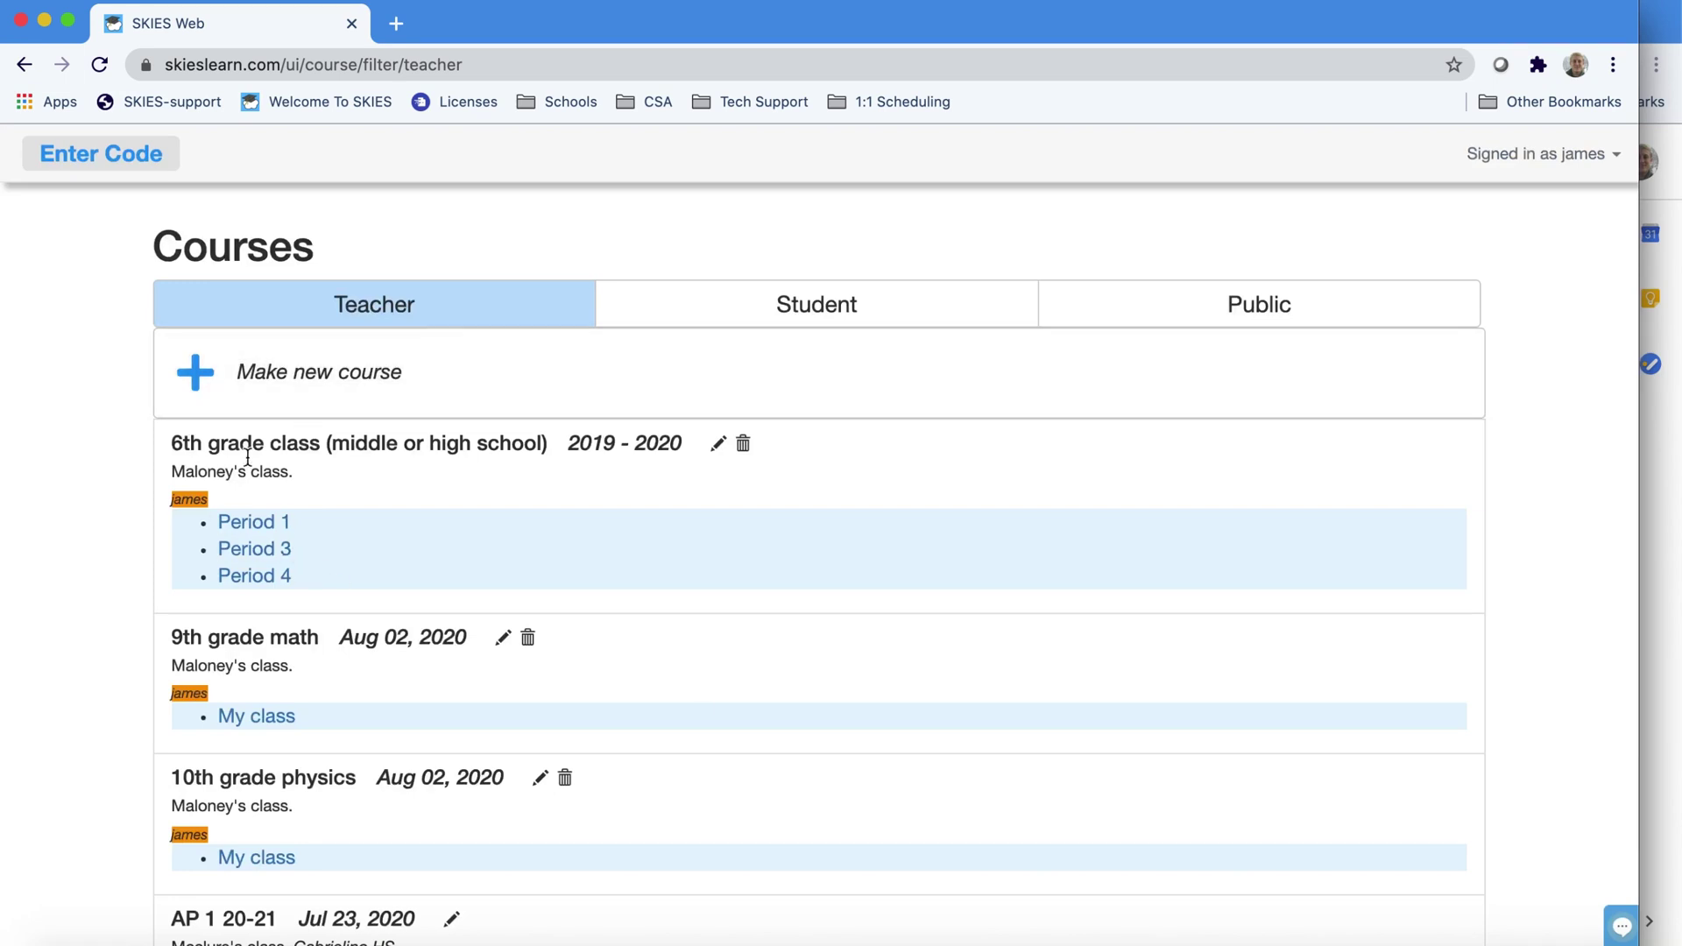
{"action": "scroll", "coordinate": [181, 445], "scroll_direction": "down", "scroll_amount": 8}
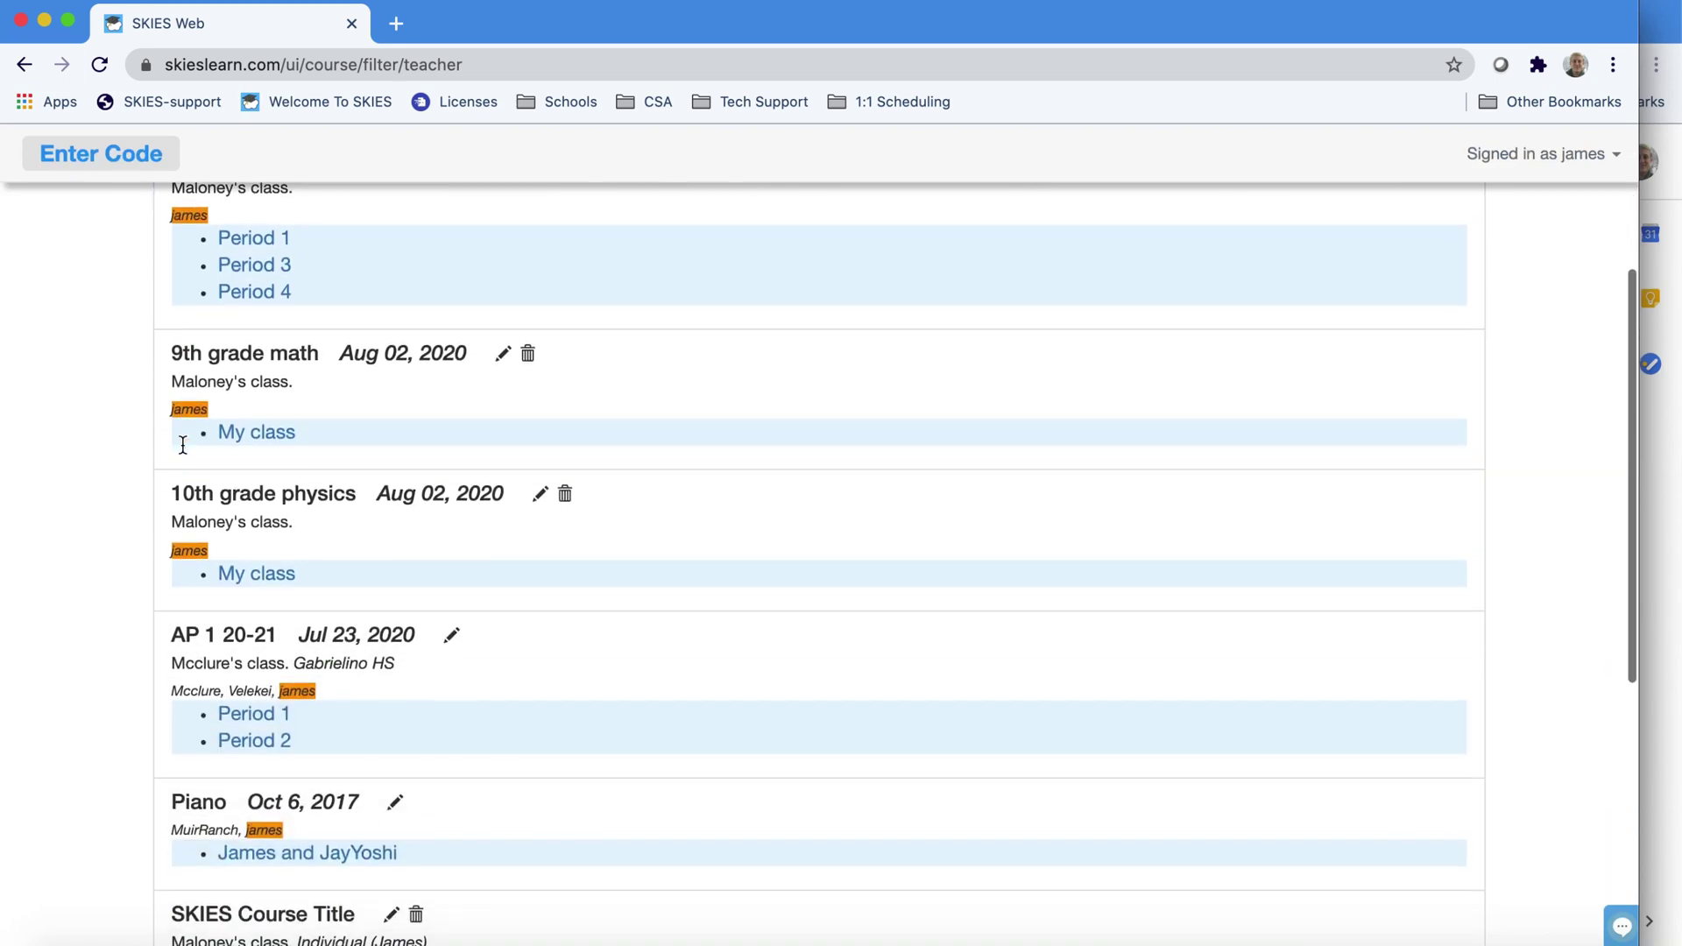
{"action": "scroll", "coordinate": [182, 444], "scroll_direction": "down", "scroll_amount": 3}
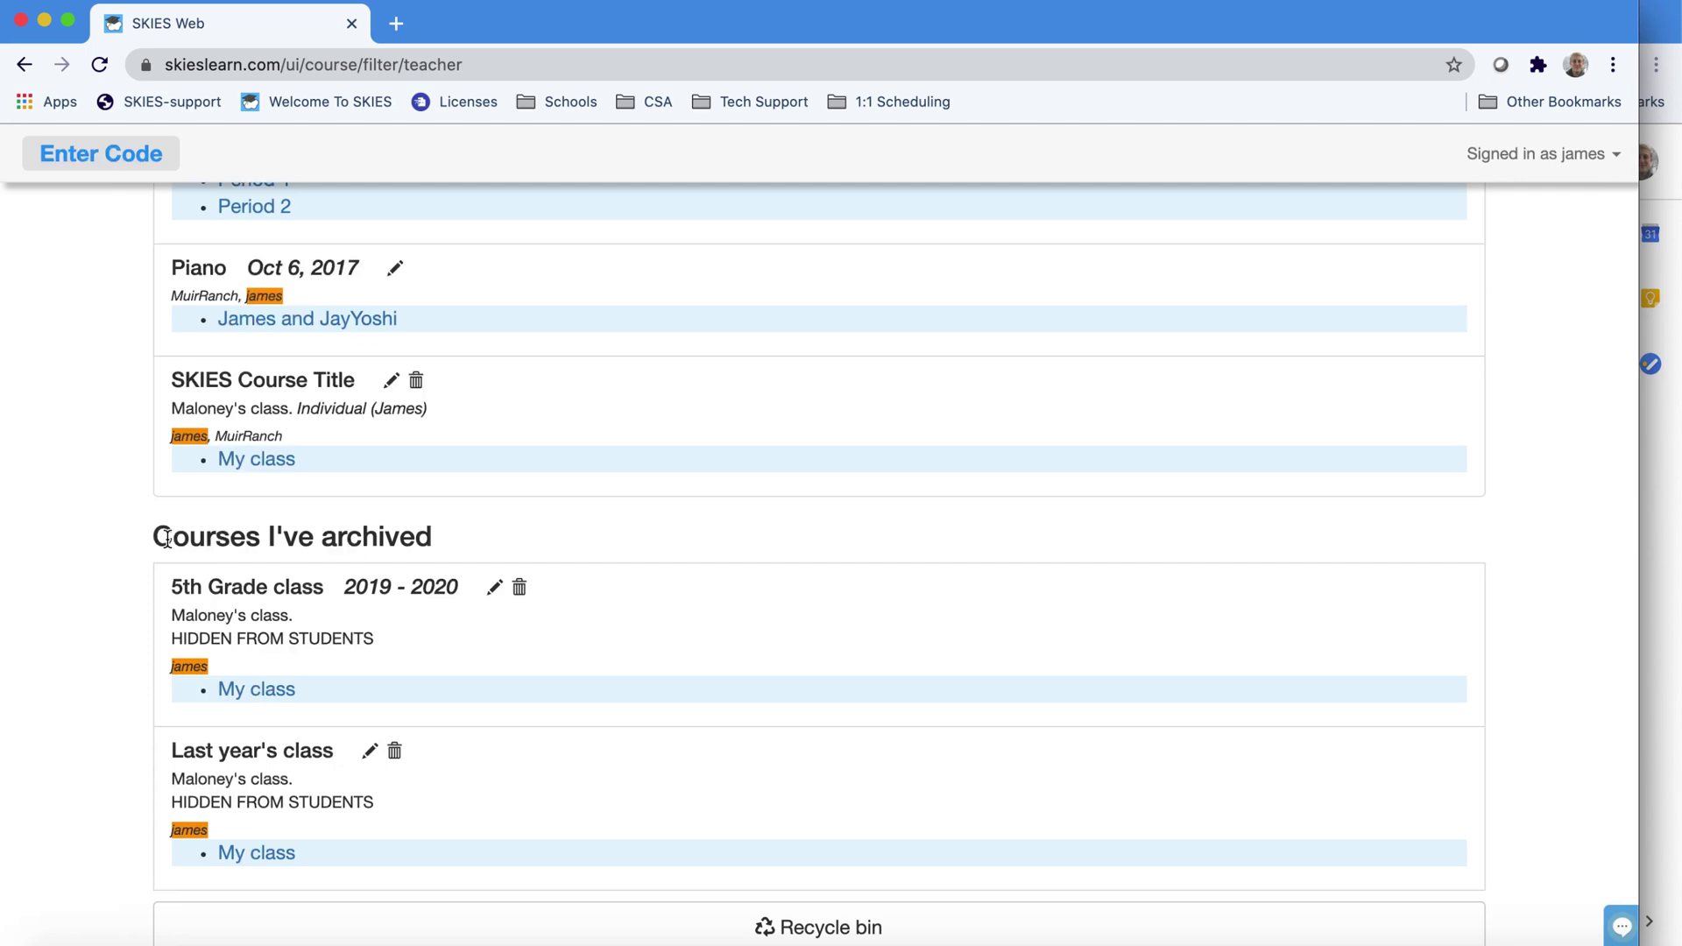
{"action": "left_click_drag", "start_coordinate": [156, 536], "coordinate": [500, 544]}
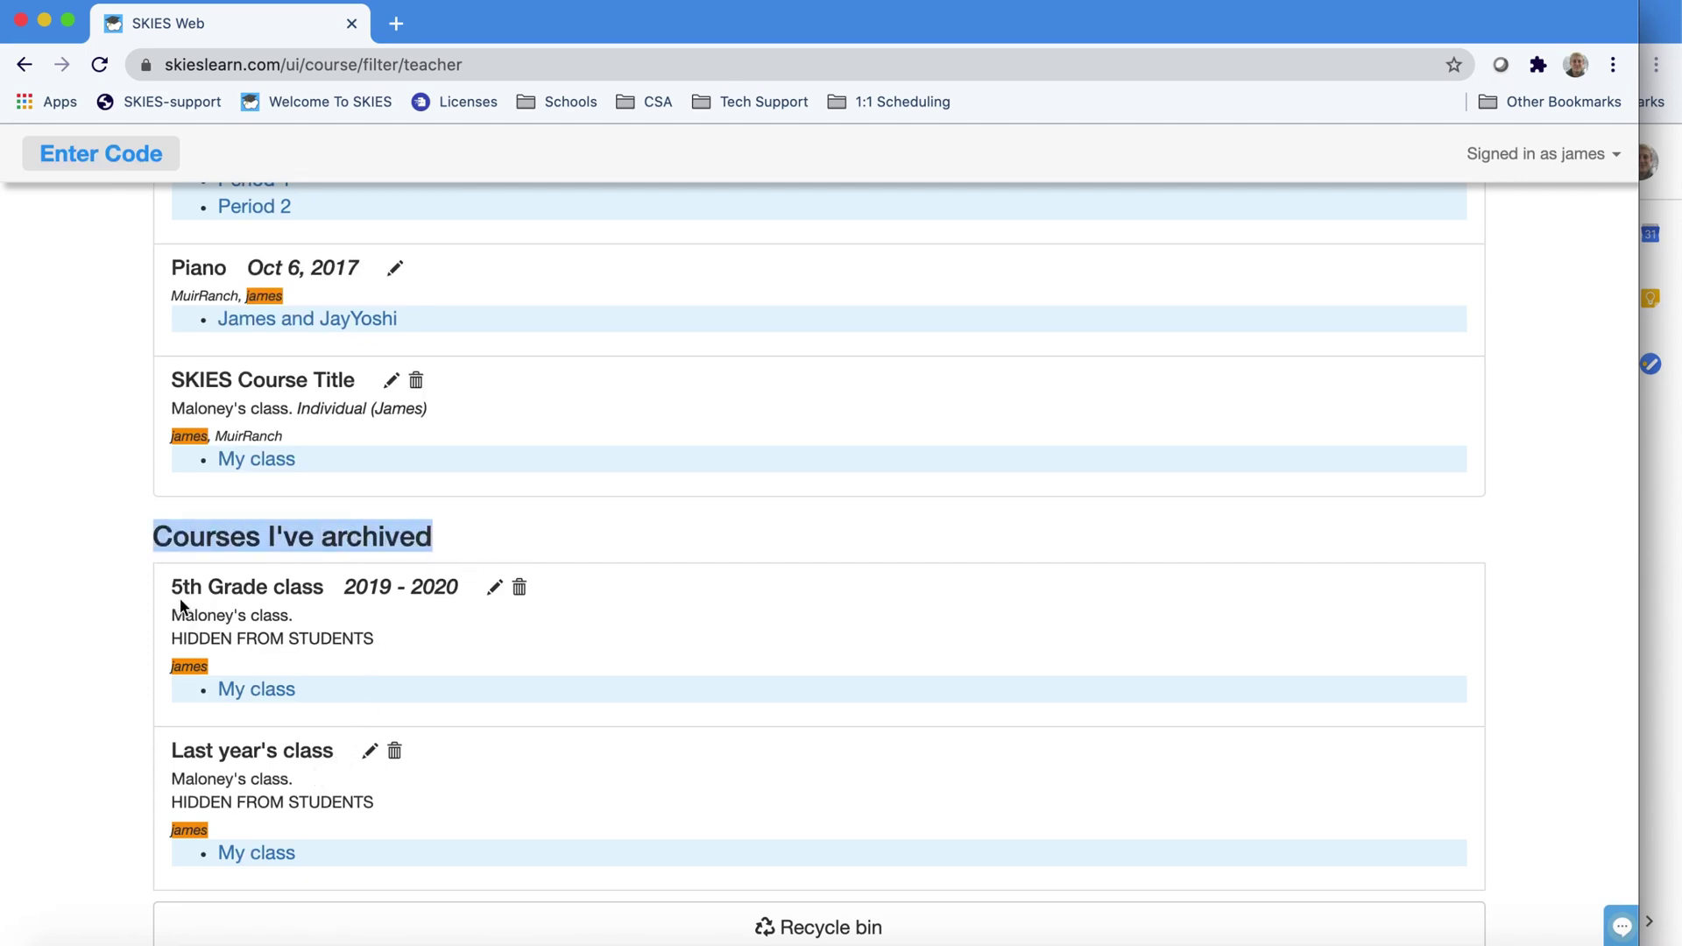
{"action": "left_click_drag", "start_coordinate": [164, 584], "coordinate": [489, 592]}
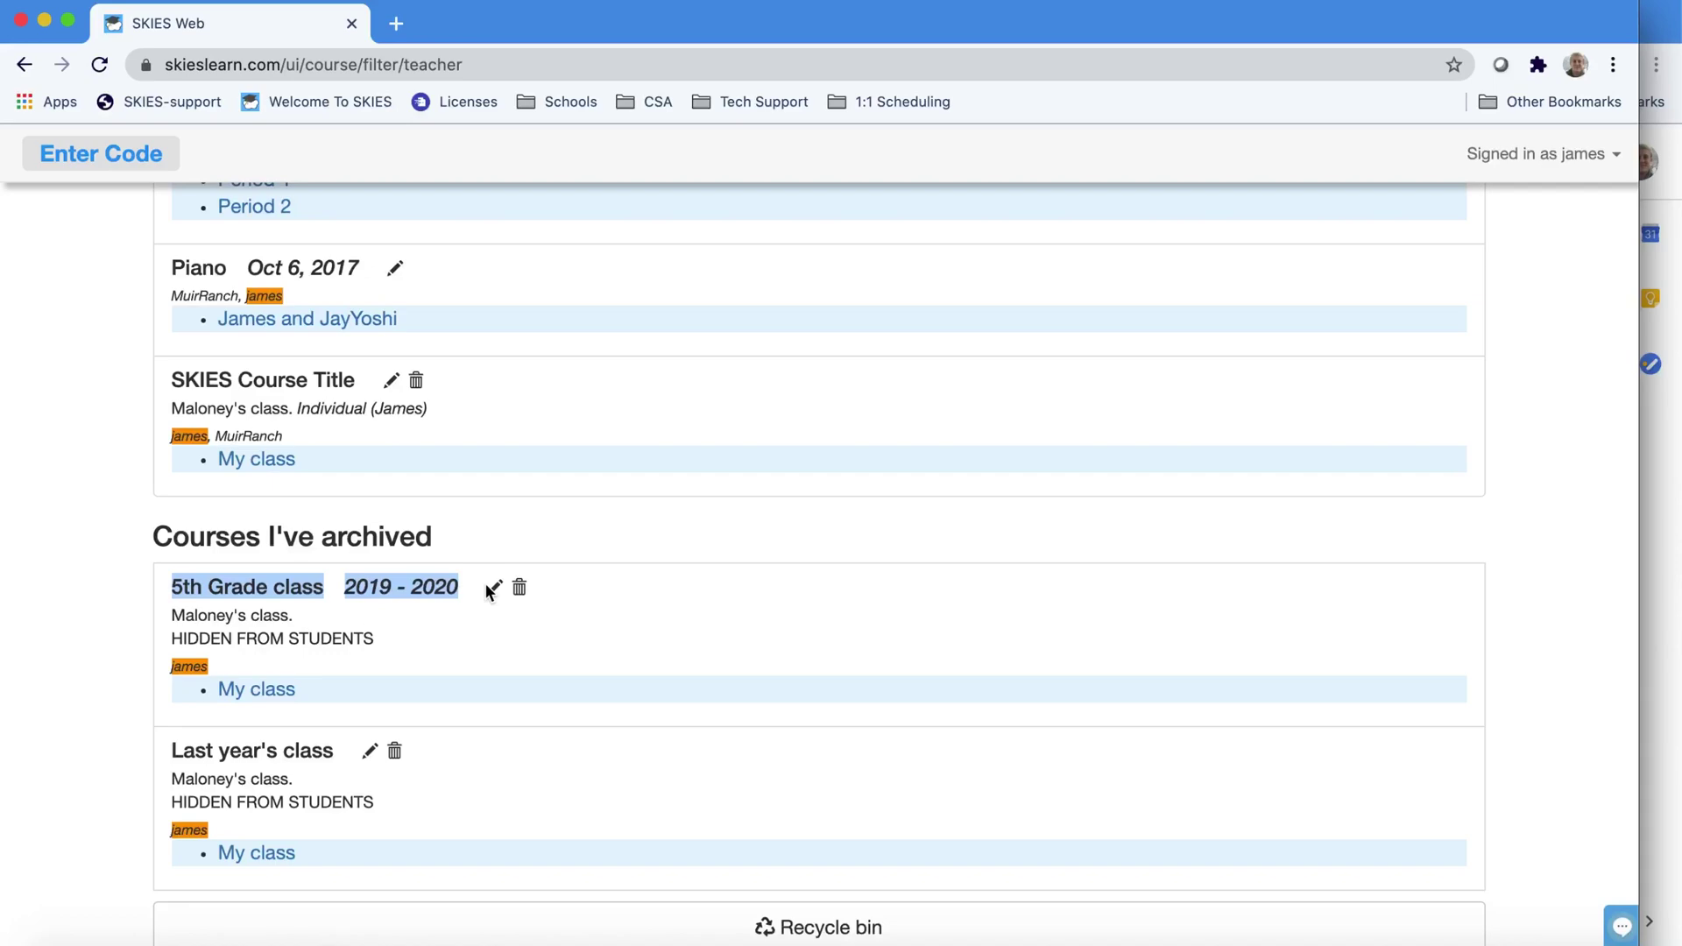
{"action": "scroll", "coordinate": [481, 593], "scroll_direction": "up", "scroll_amount": 15}
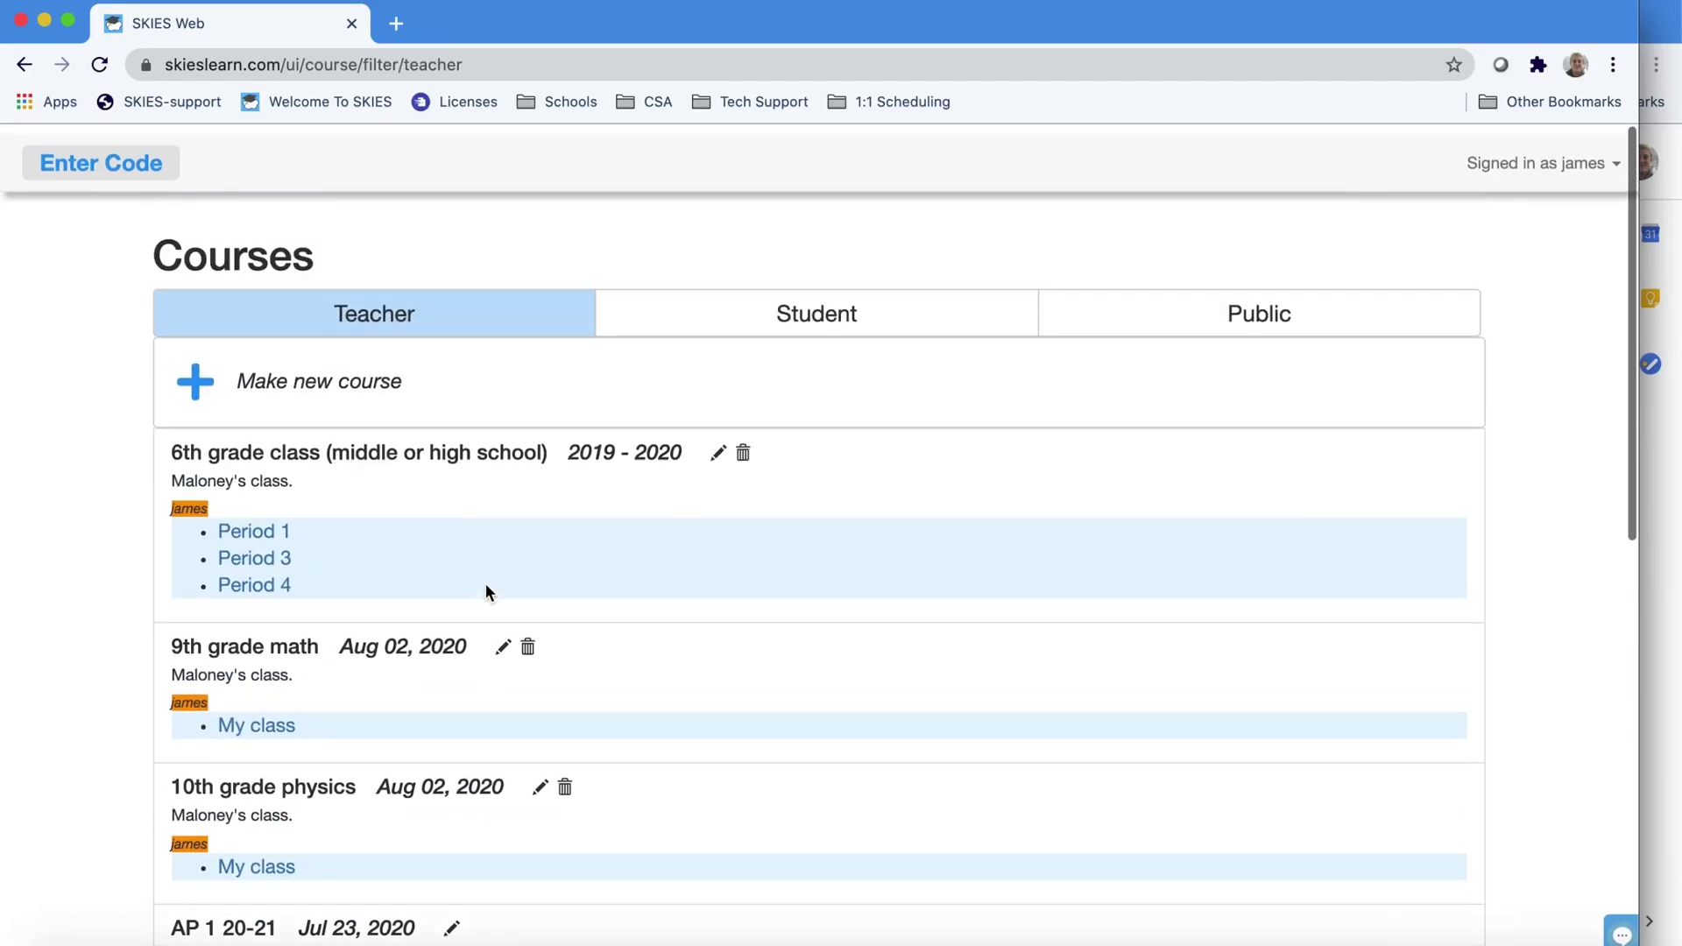
- Create a new course titled '5th Grade Class' with the year 2020 - 2021 and save it
{"action": "left_click", "coordinate": [282, 366]}
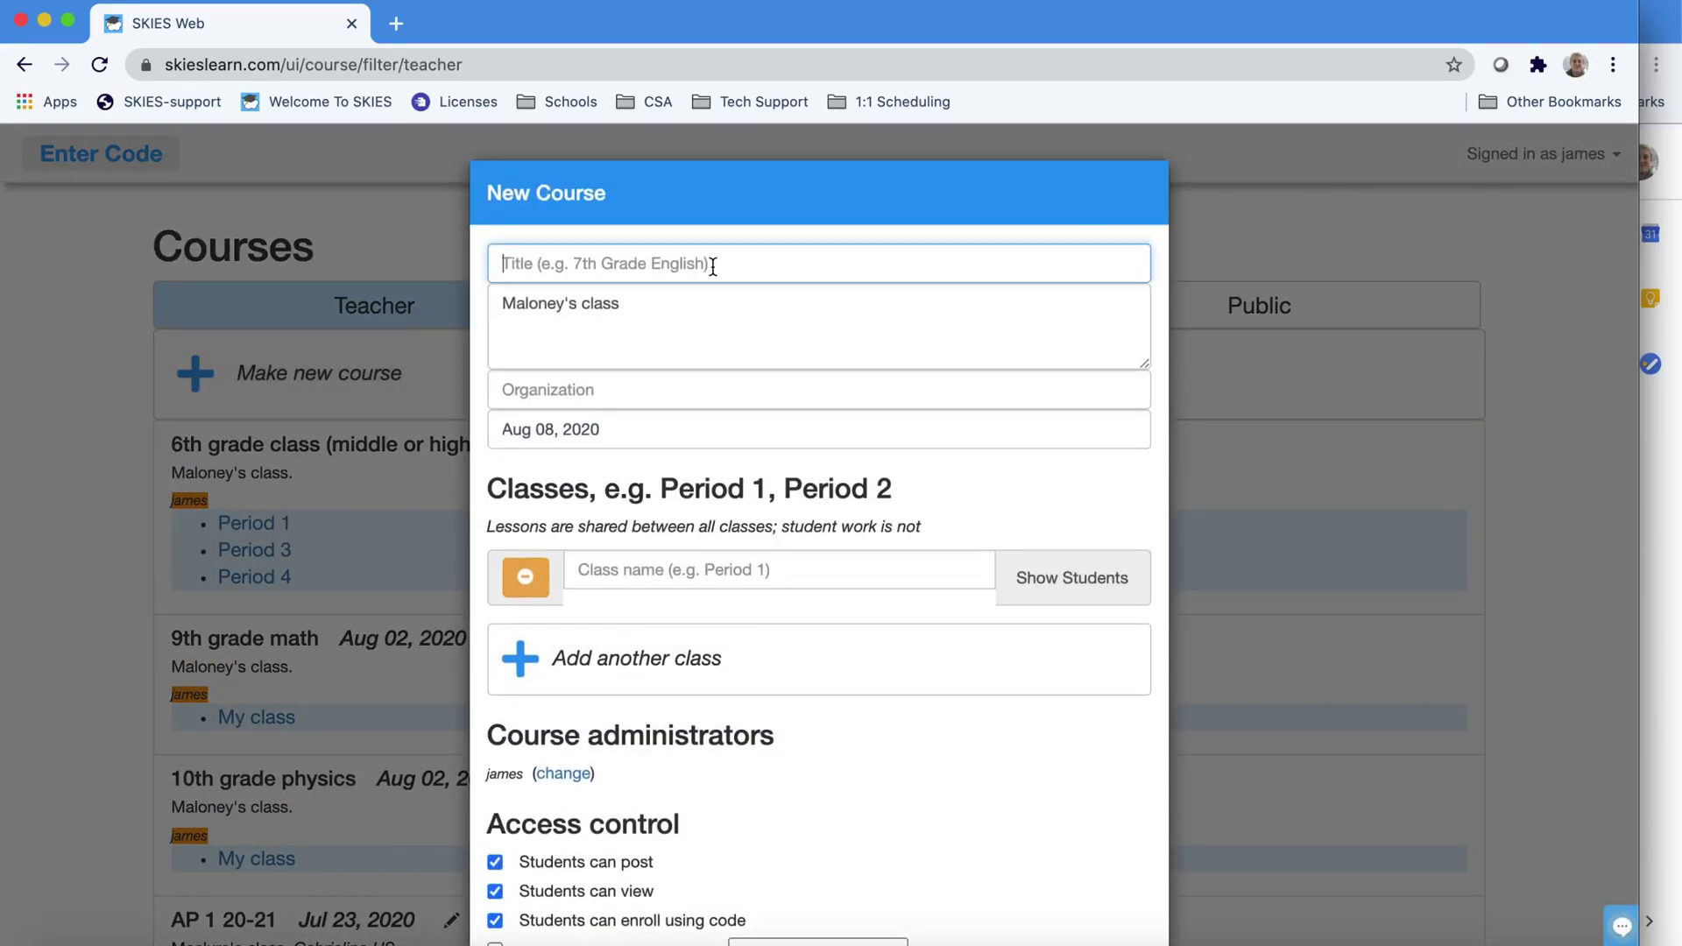
{"action": "type", "text": "5th Grade C"}
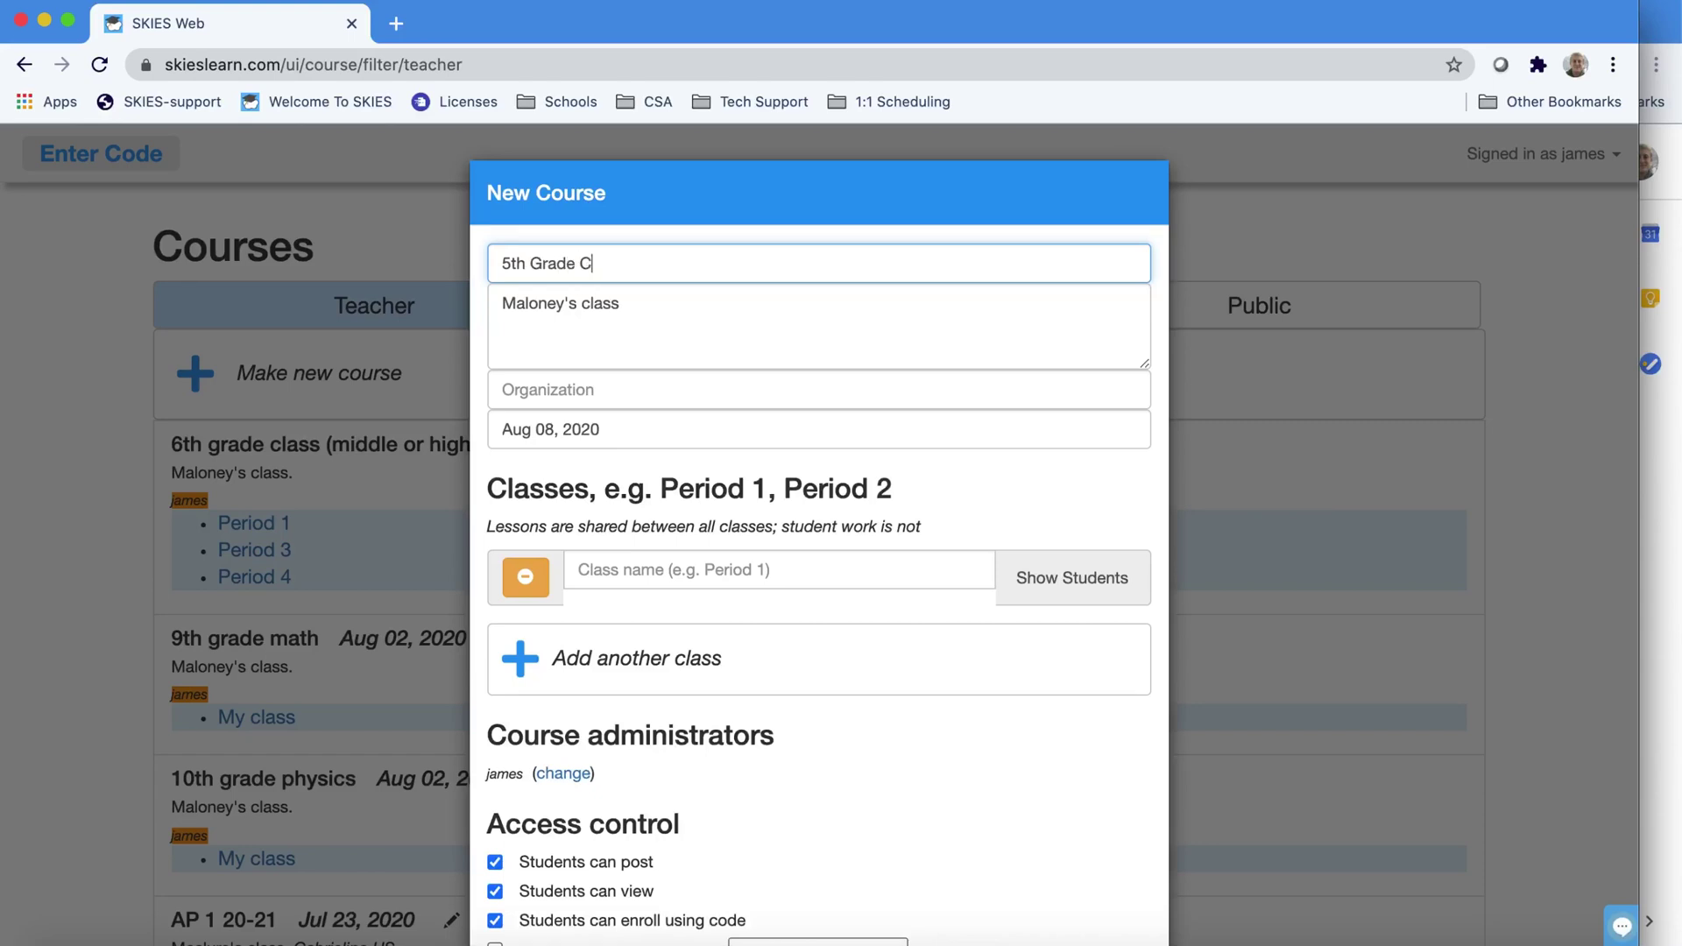
{"action": "type", "text": "lass"}
{"action": "triple_click", "coordinate": [695, 431]}
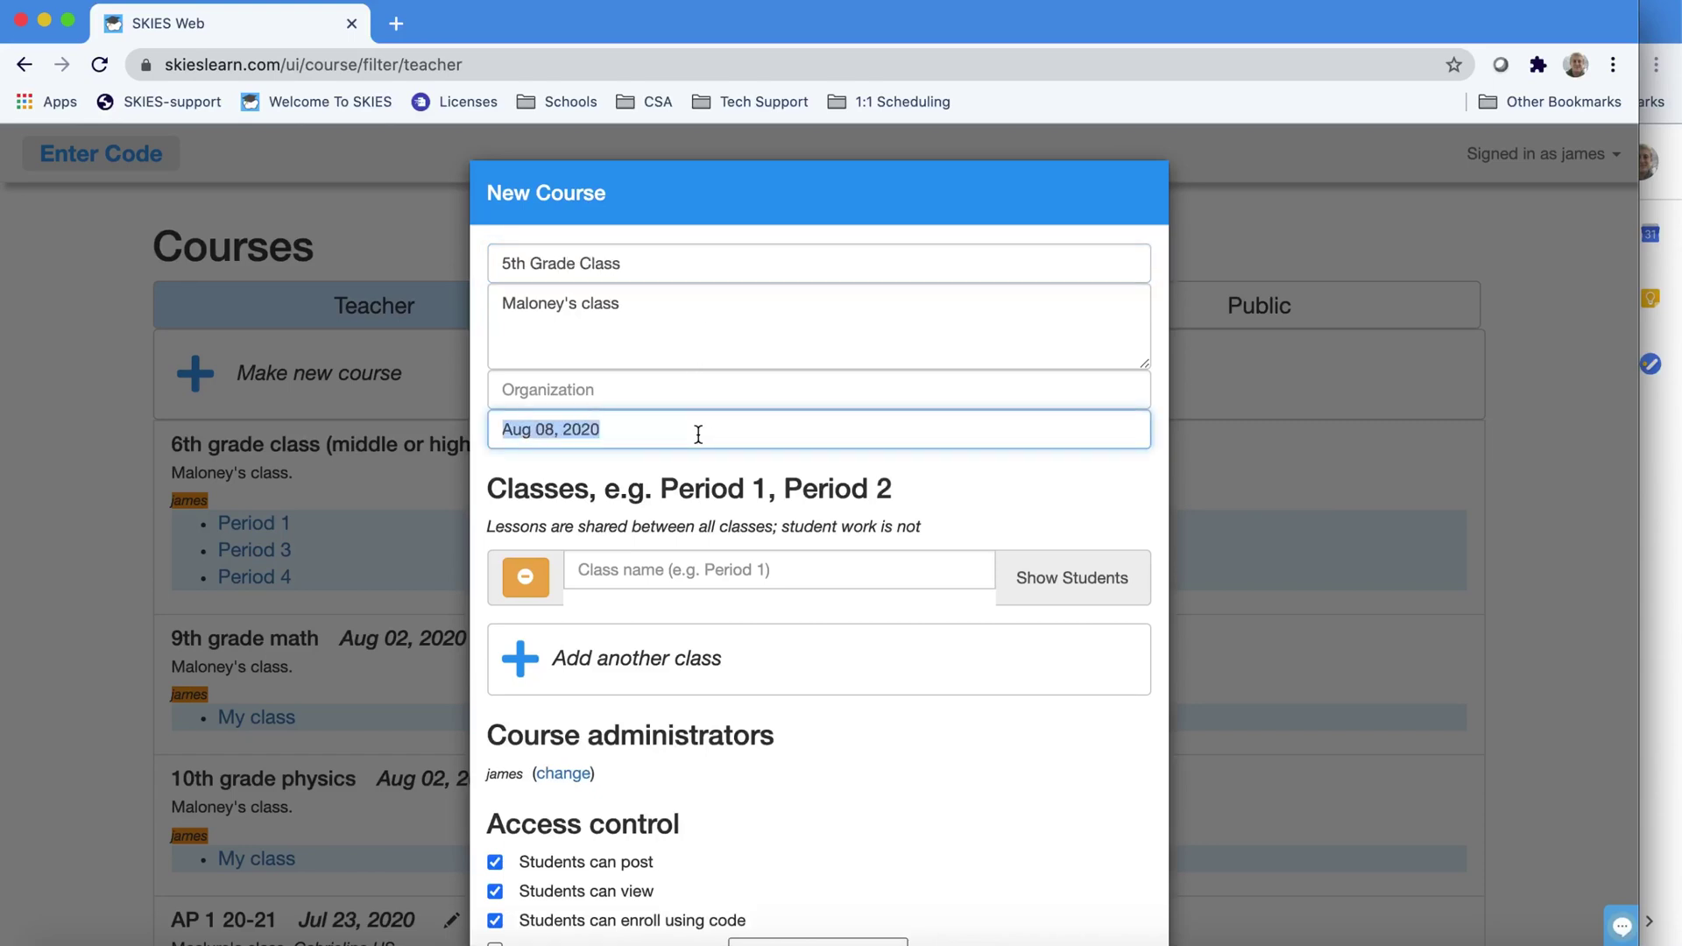
{"action": "type", "text": "2020 - 2021"}
{"action": "key", "text": "Left"}
{"action": "key", "text": "Left"}
{"action": "key", "text": "Left"}
{"action": "key", "text": "Left"}
{"action": "key", "text": "Left"}
{"action": "key", "text": "Left"}
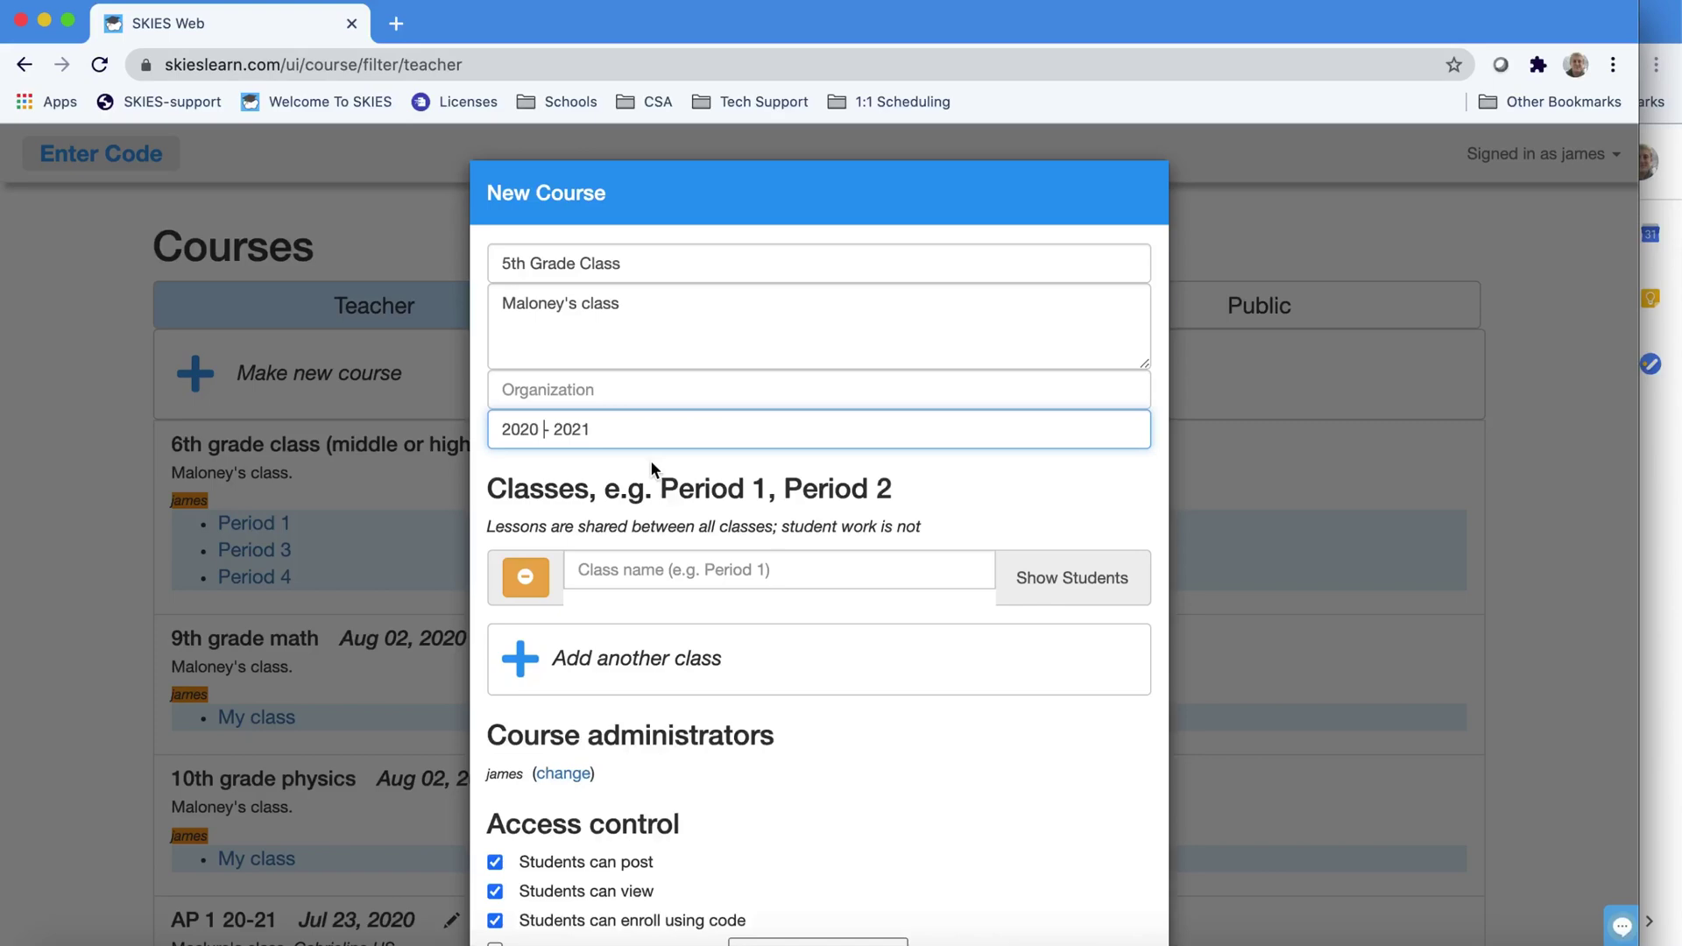
{"action": "scroll", "coordinate": [650, 460], "scroll_direction": "down", "scroll_amount": 3}
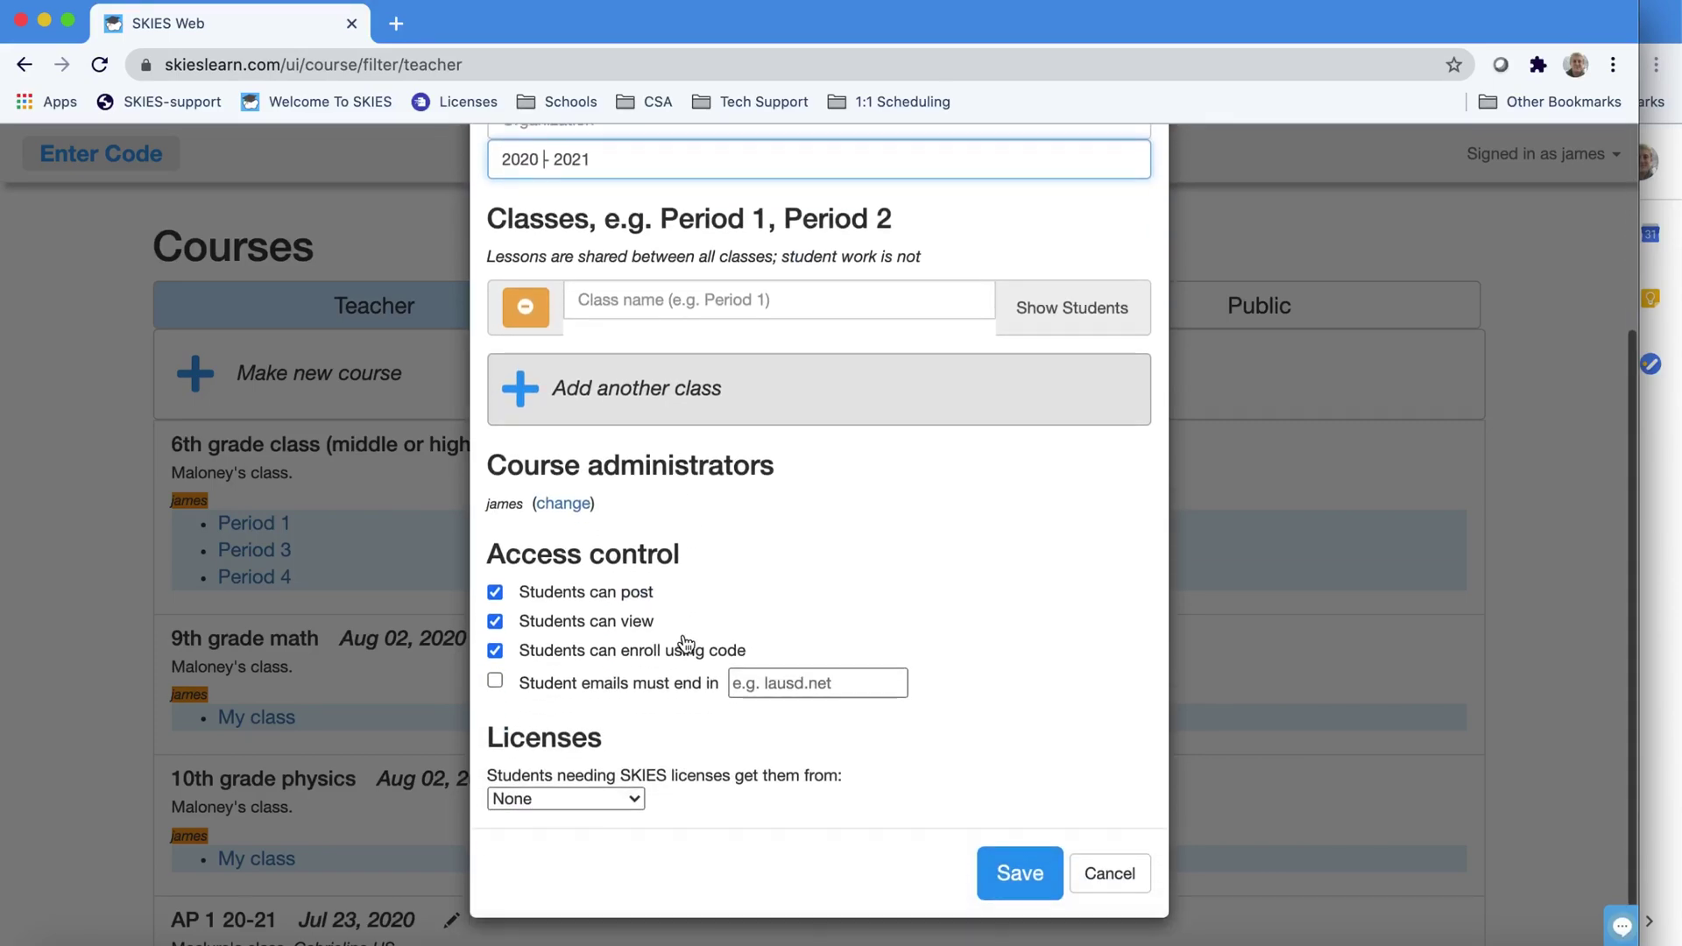
{"action": "left_click", "coordinate": [1023, 873]}
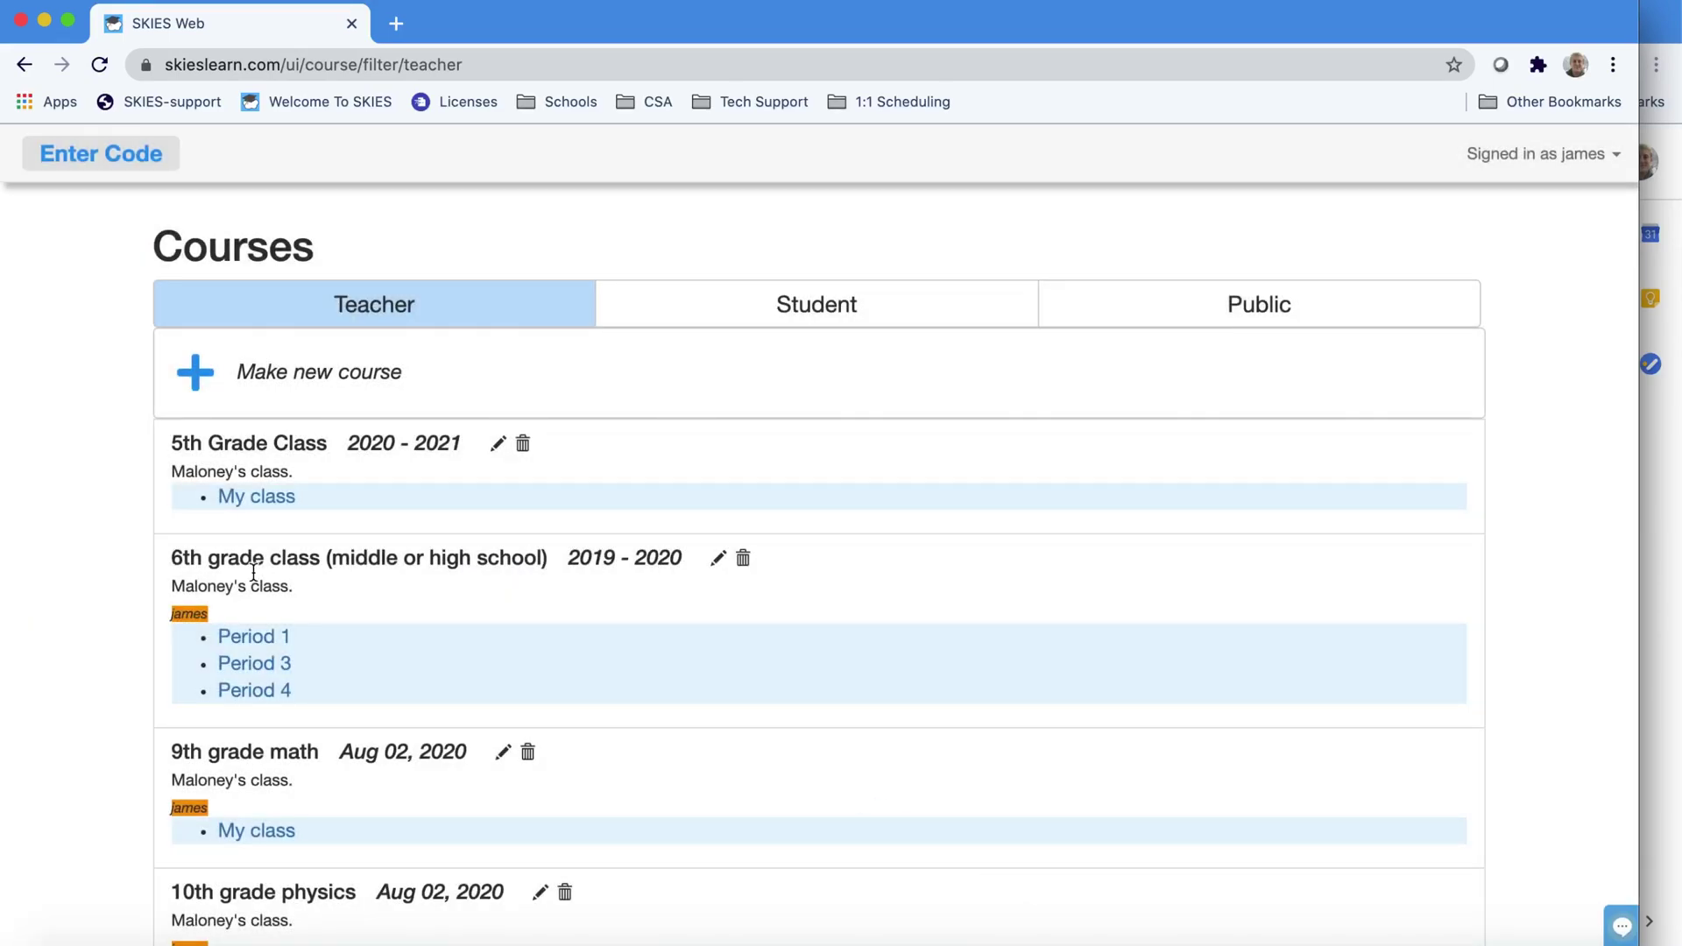
{"action": "left_click_drag", "start_coordinate": [171, 443], "coordinate": [478, 443]}
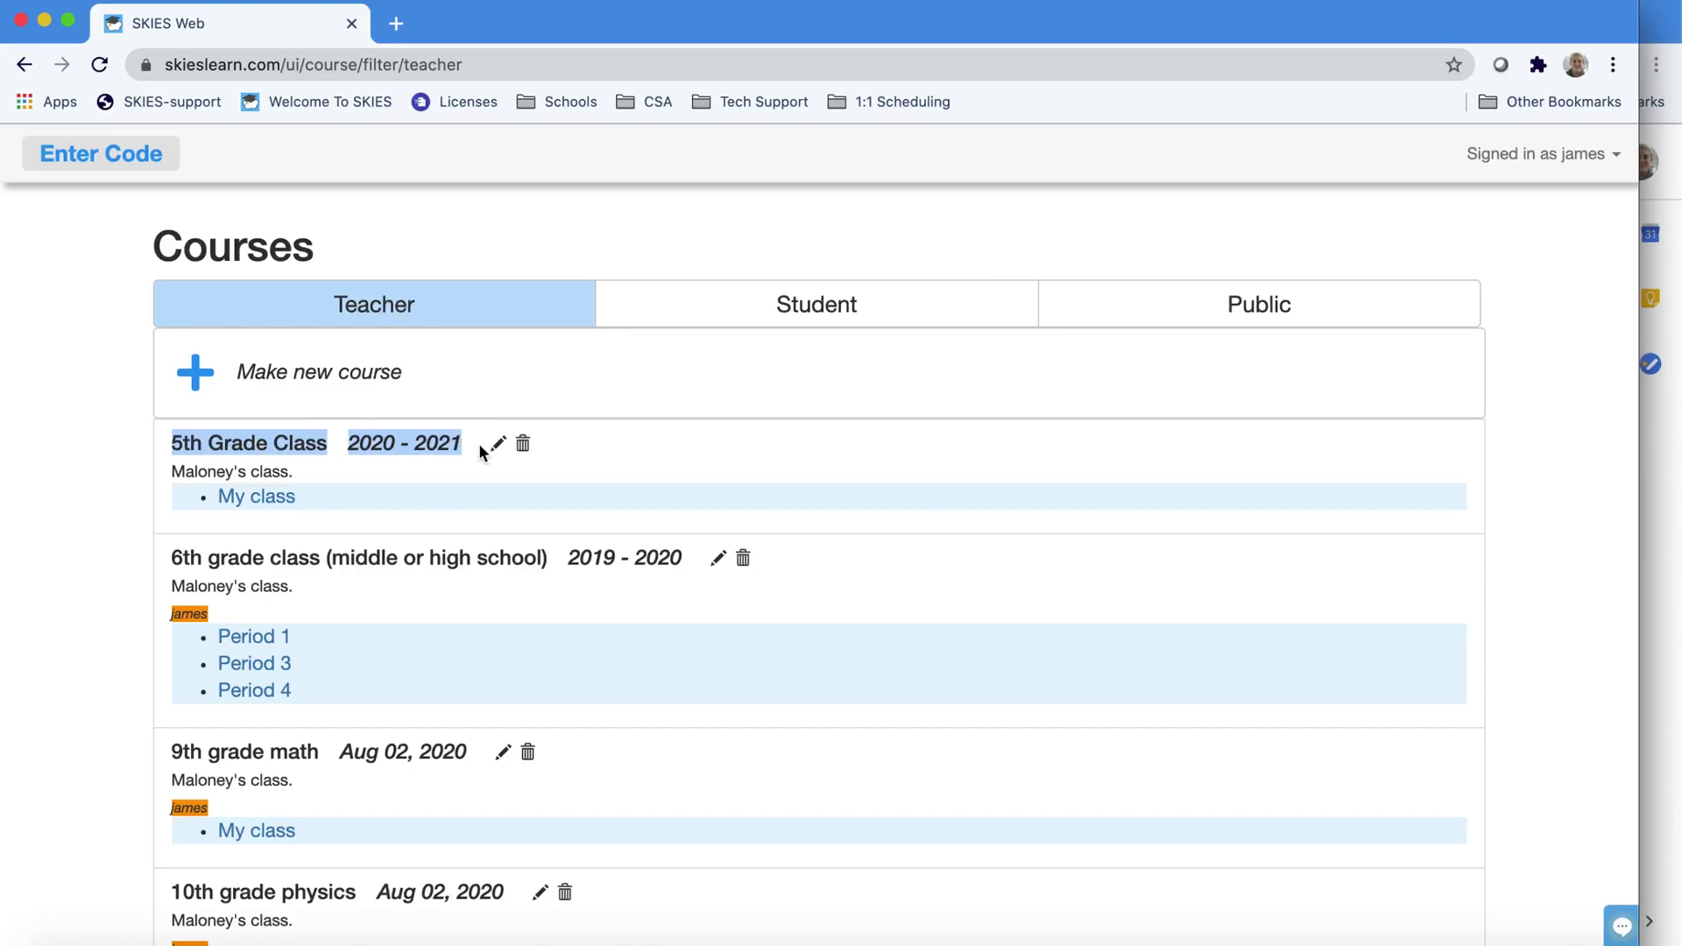
{"action": "scroll", "coordinate": [478, 444], "scroll_direction": "down", "scroll_amount": 10}
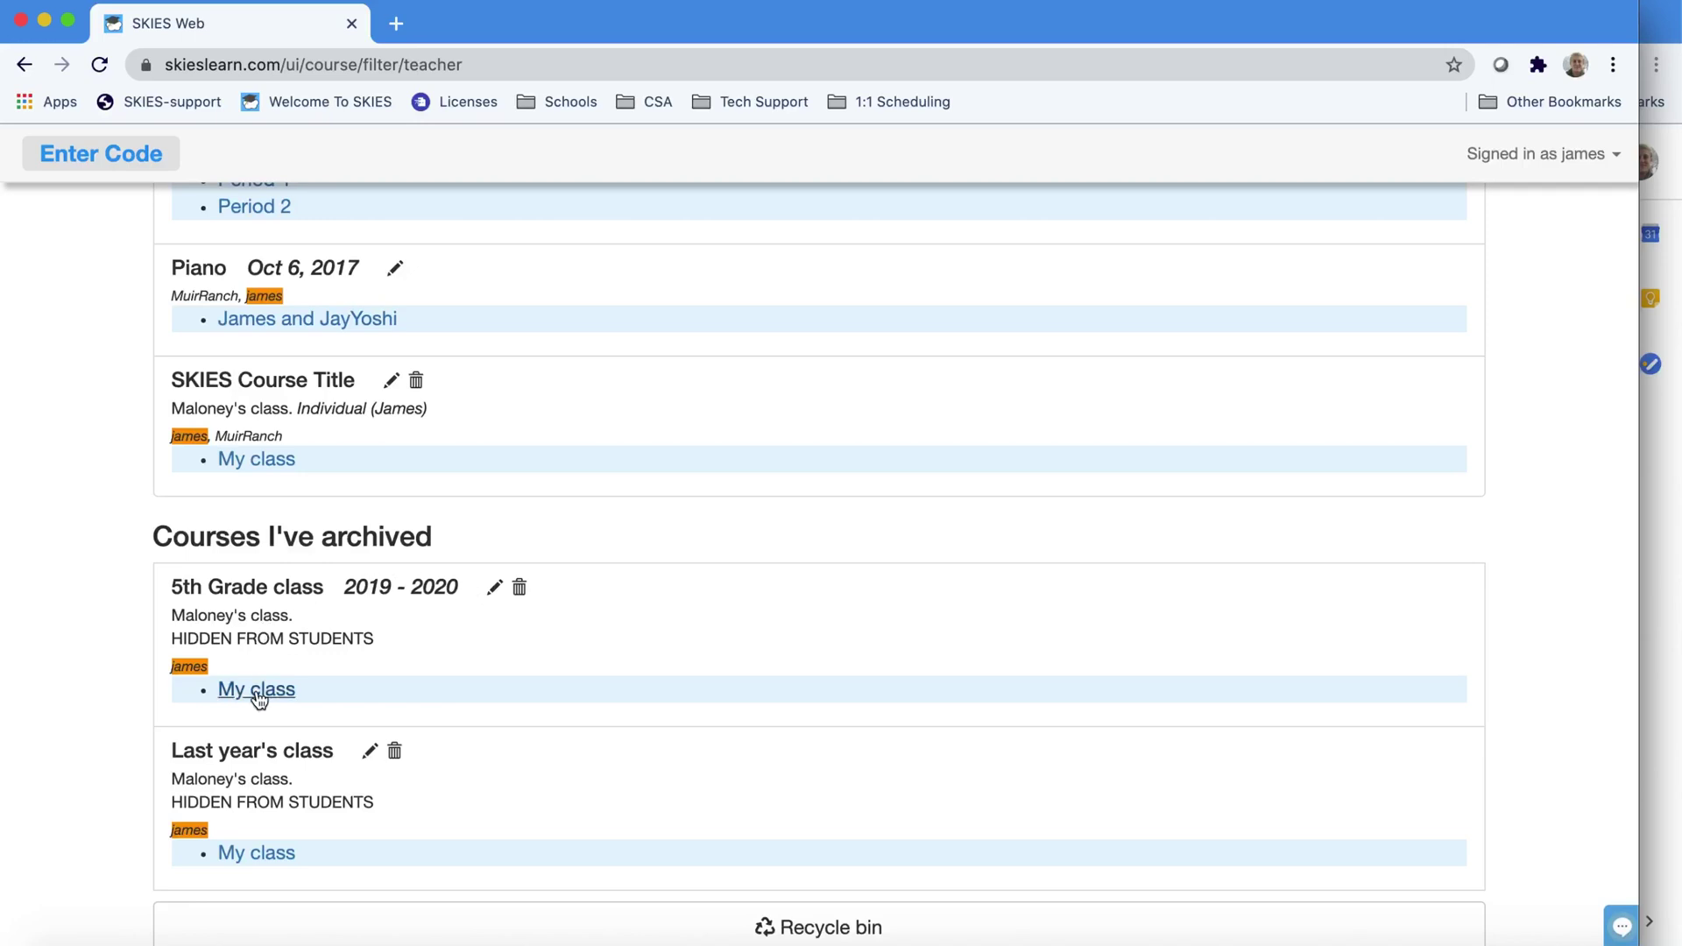
- View Lesson 1's settings in last year's Math unit without changes, then return to the 5th Grade class page
{"action": "left_click", "coordinate": [256, 690]}
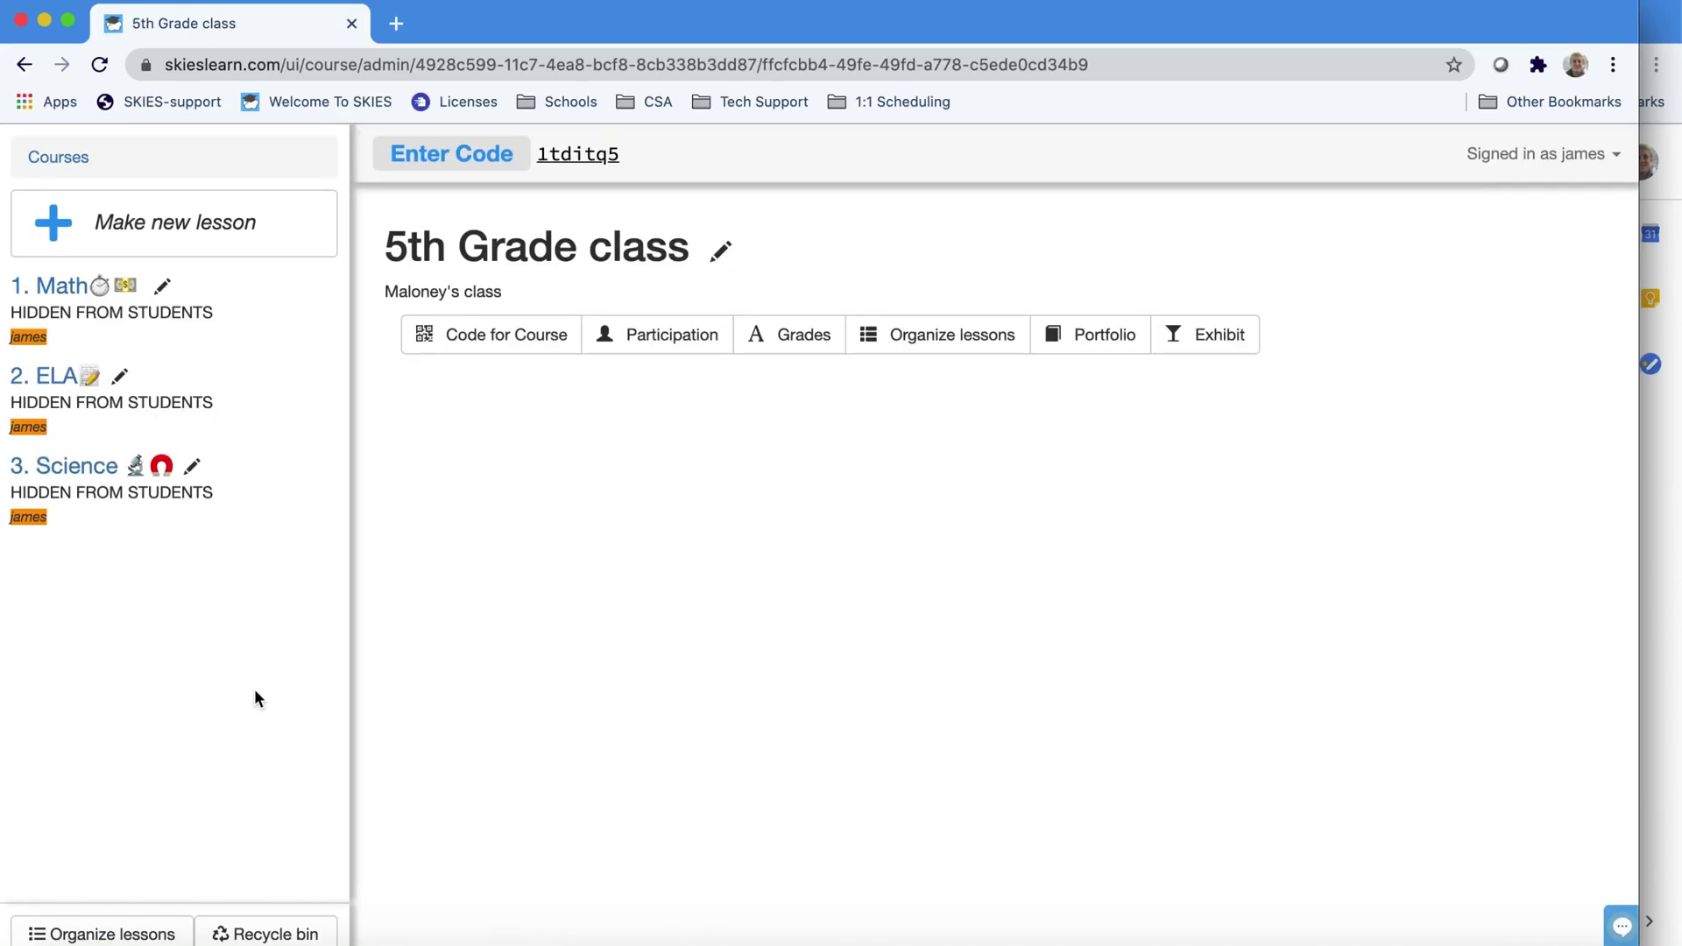
{"action": "left_click", "coordinate": [63, 287]}
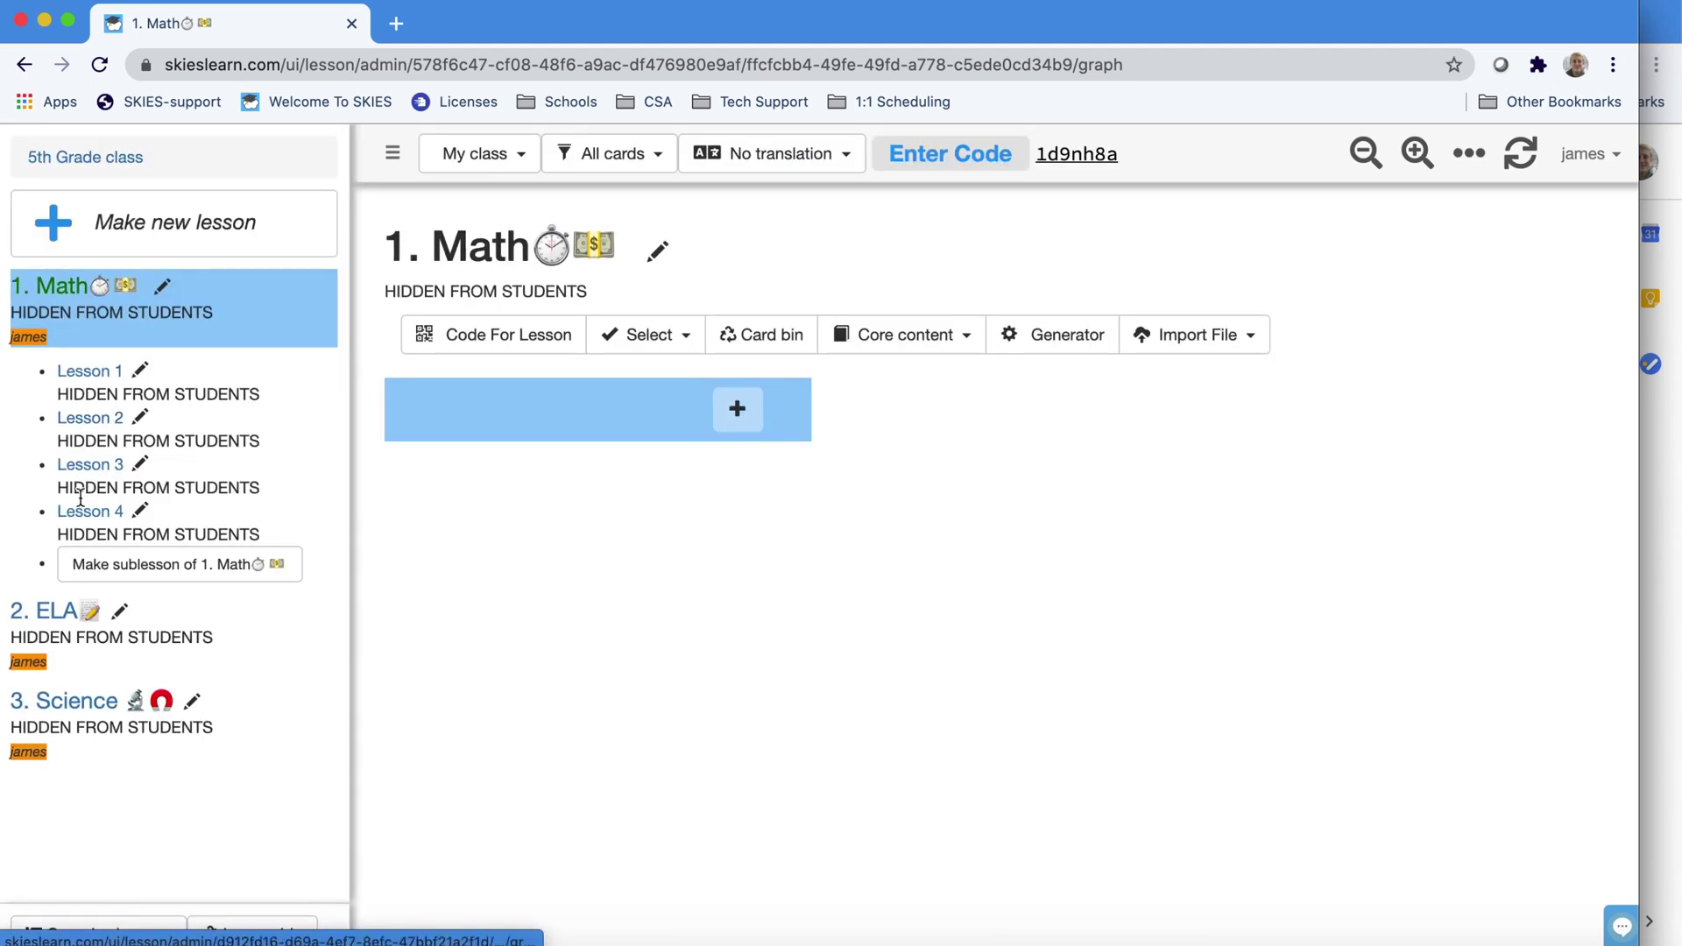
{"action": "left_click", "coordinate": [140, 371]}
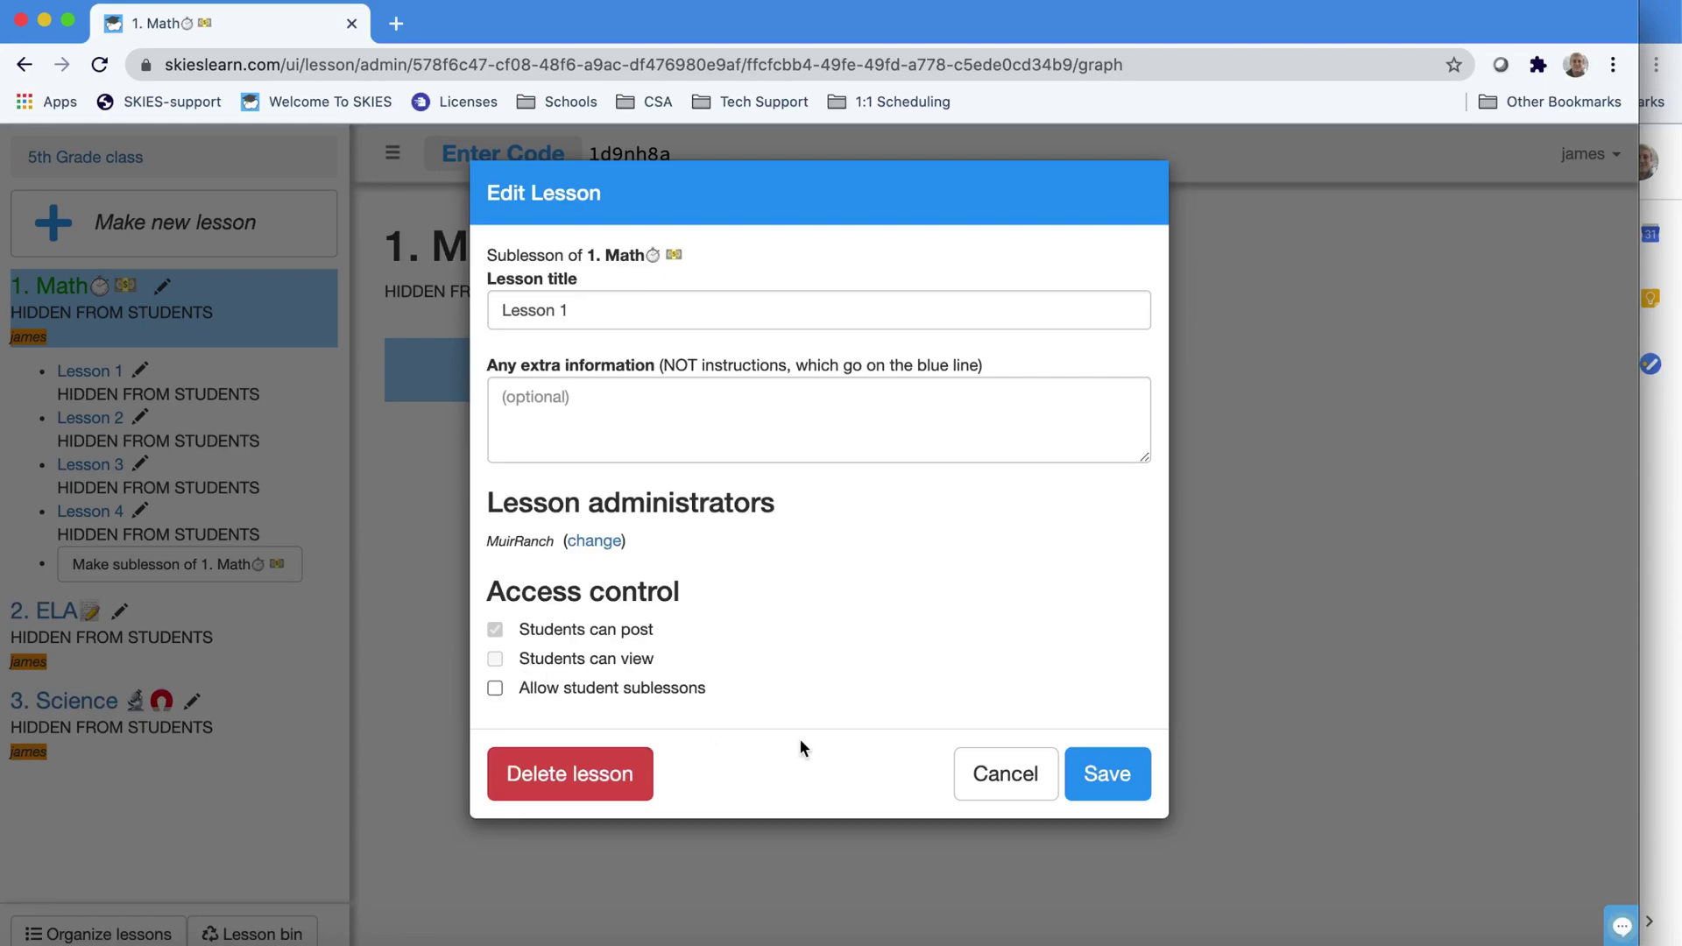
{"action": "left_click", "coordinate": [986, 786]}
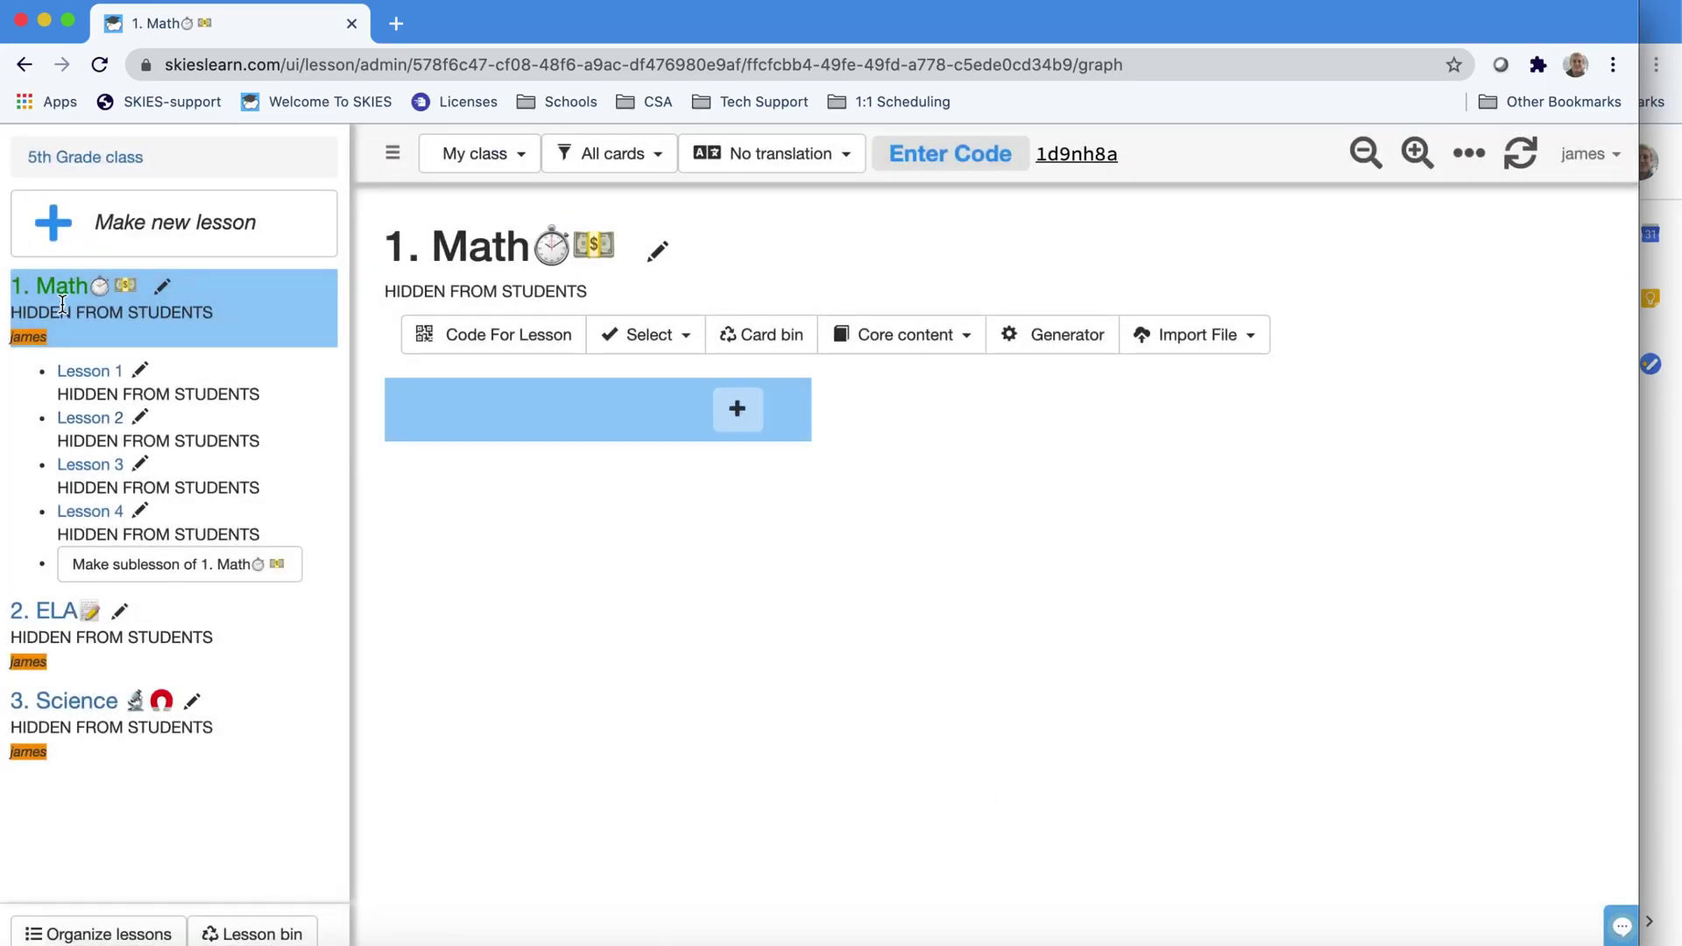
{"action": "left_click", "coordinate": [70, 158]}
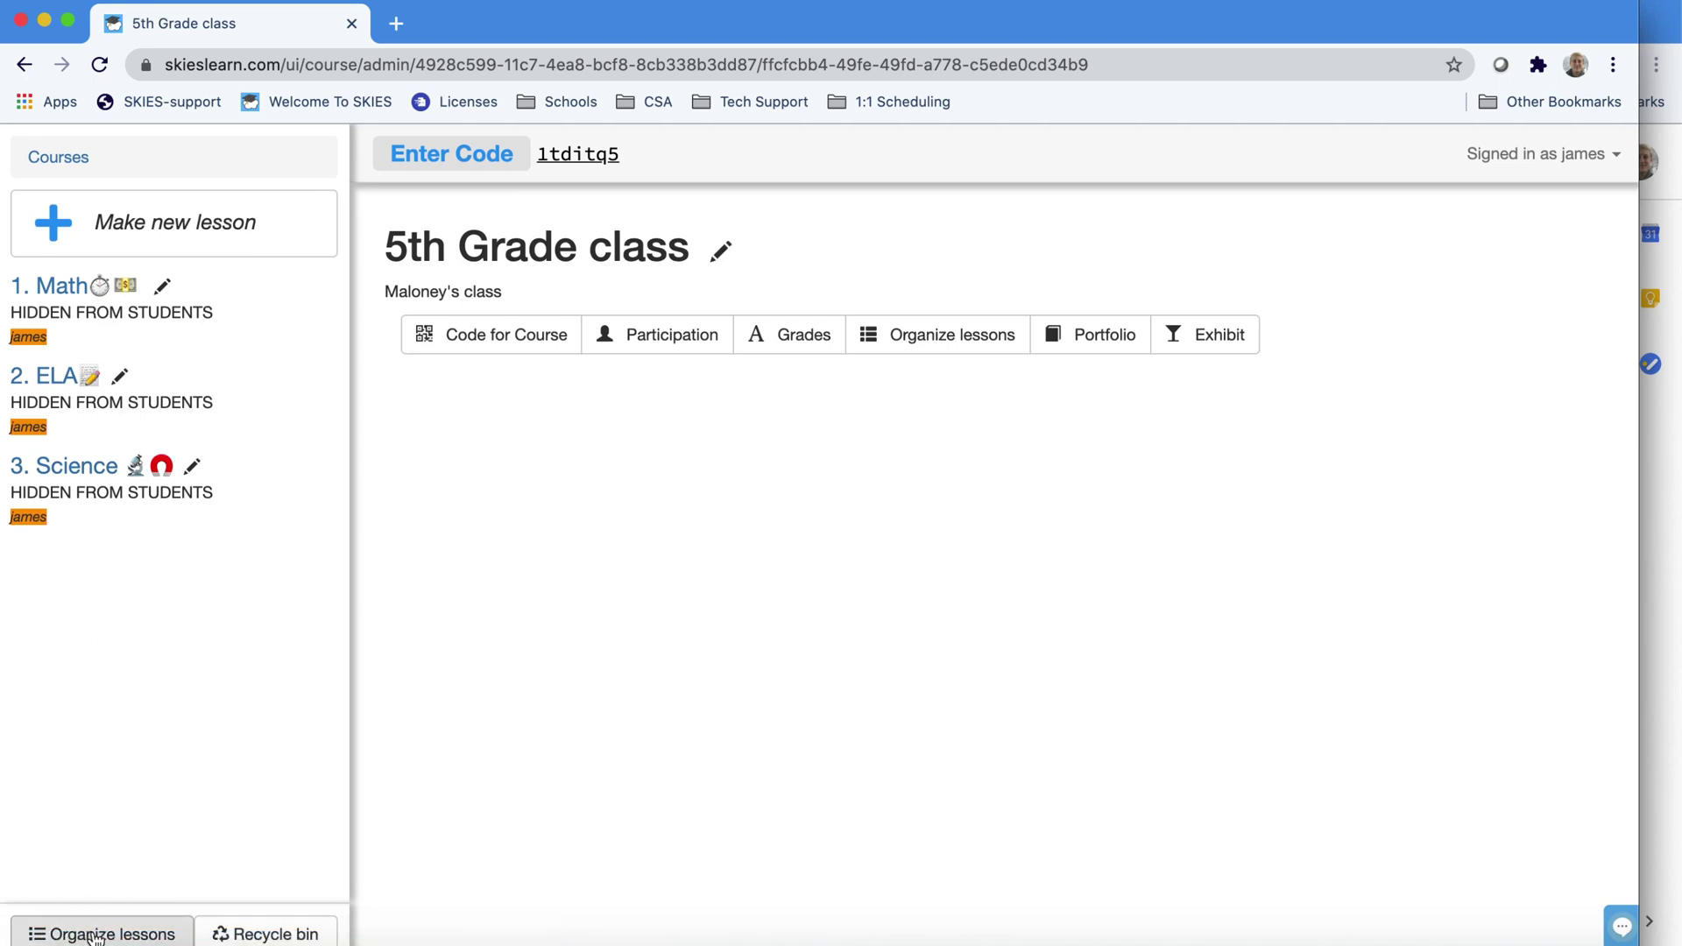
- Select all 15 lessons of last year's 5th Grade class in Organize lessons and copy them
{"action": "left_click", "coordinate": [102, 934]}
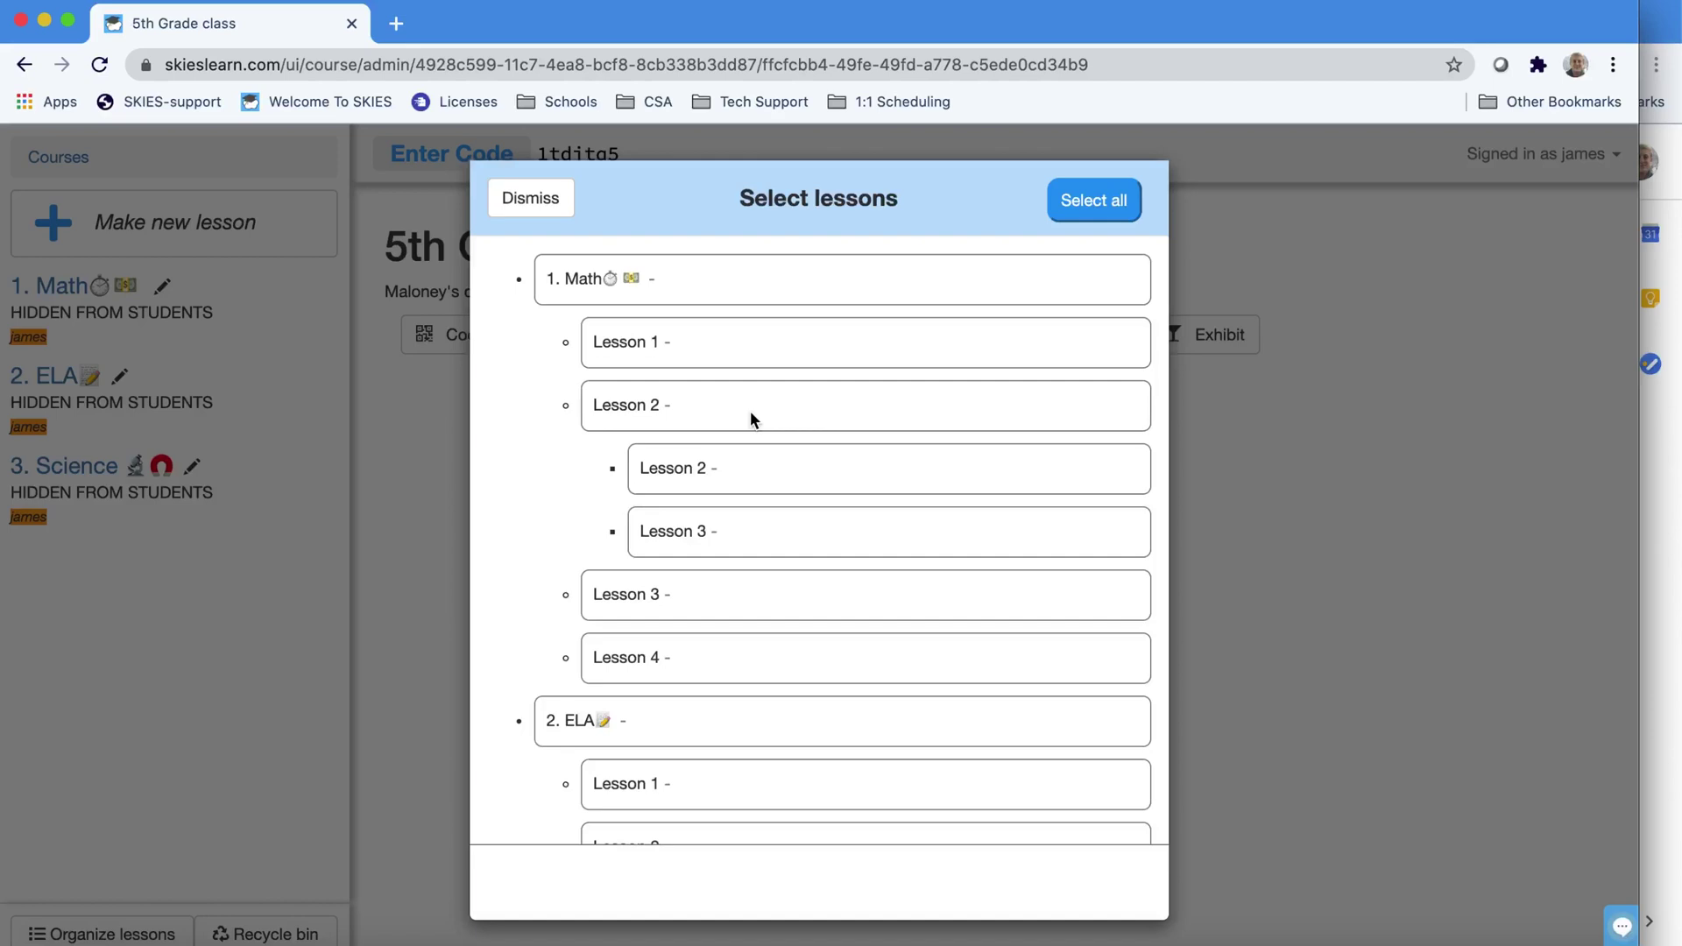
{"action": "left_click", "coordinate": [810, 462]}
{"action": "left_click", "coordinate": [807, 539]}
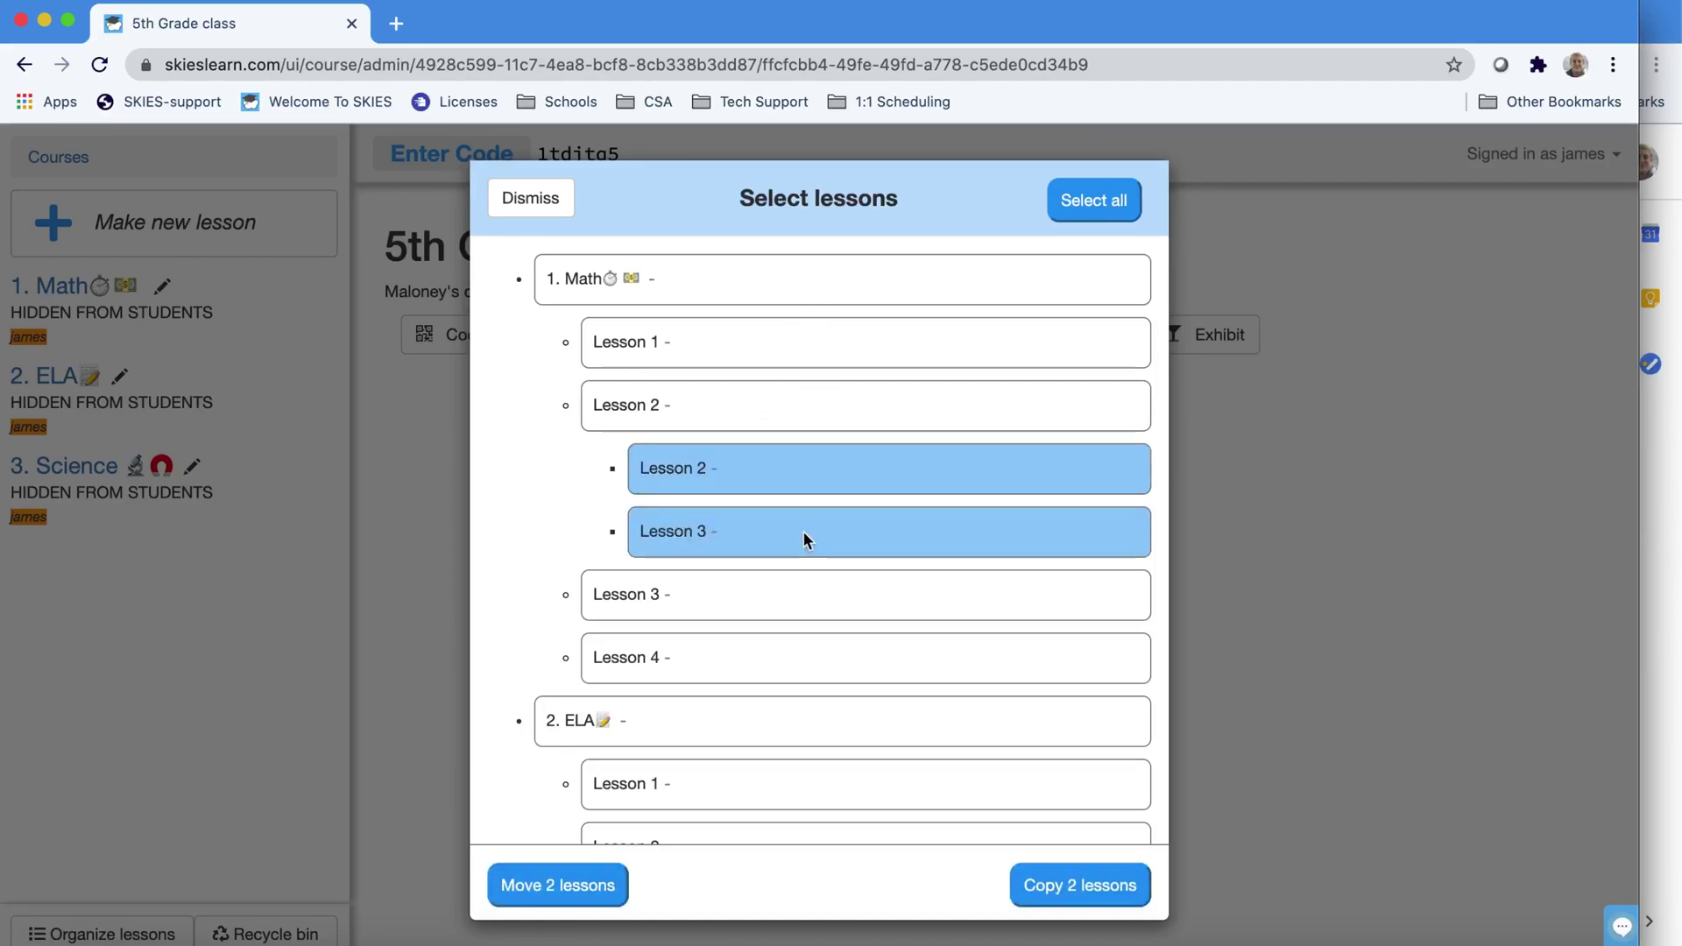
{"action": "left_click", "coordinate": [803, 531]}
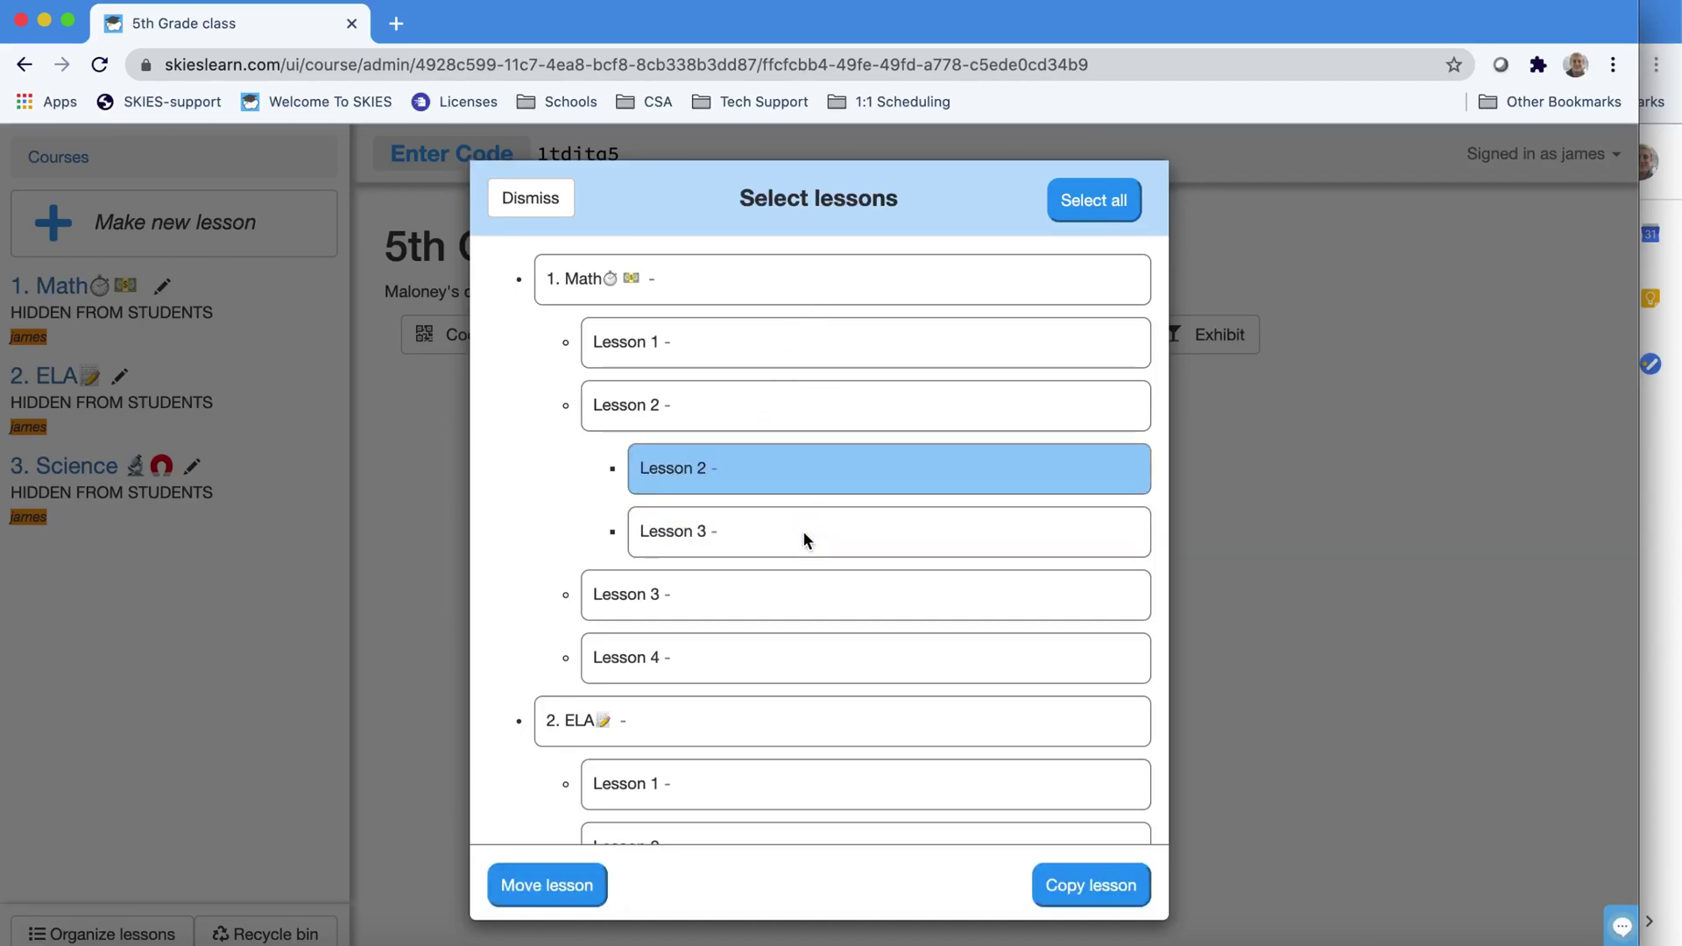
{"action": "left_click", "coordinate": [827, 473]}
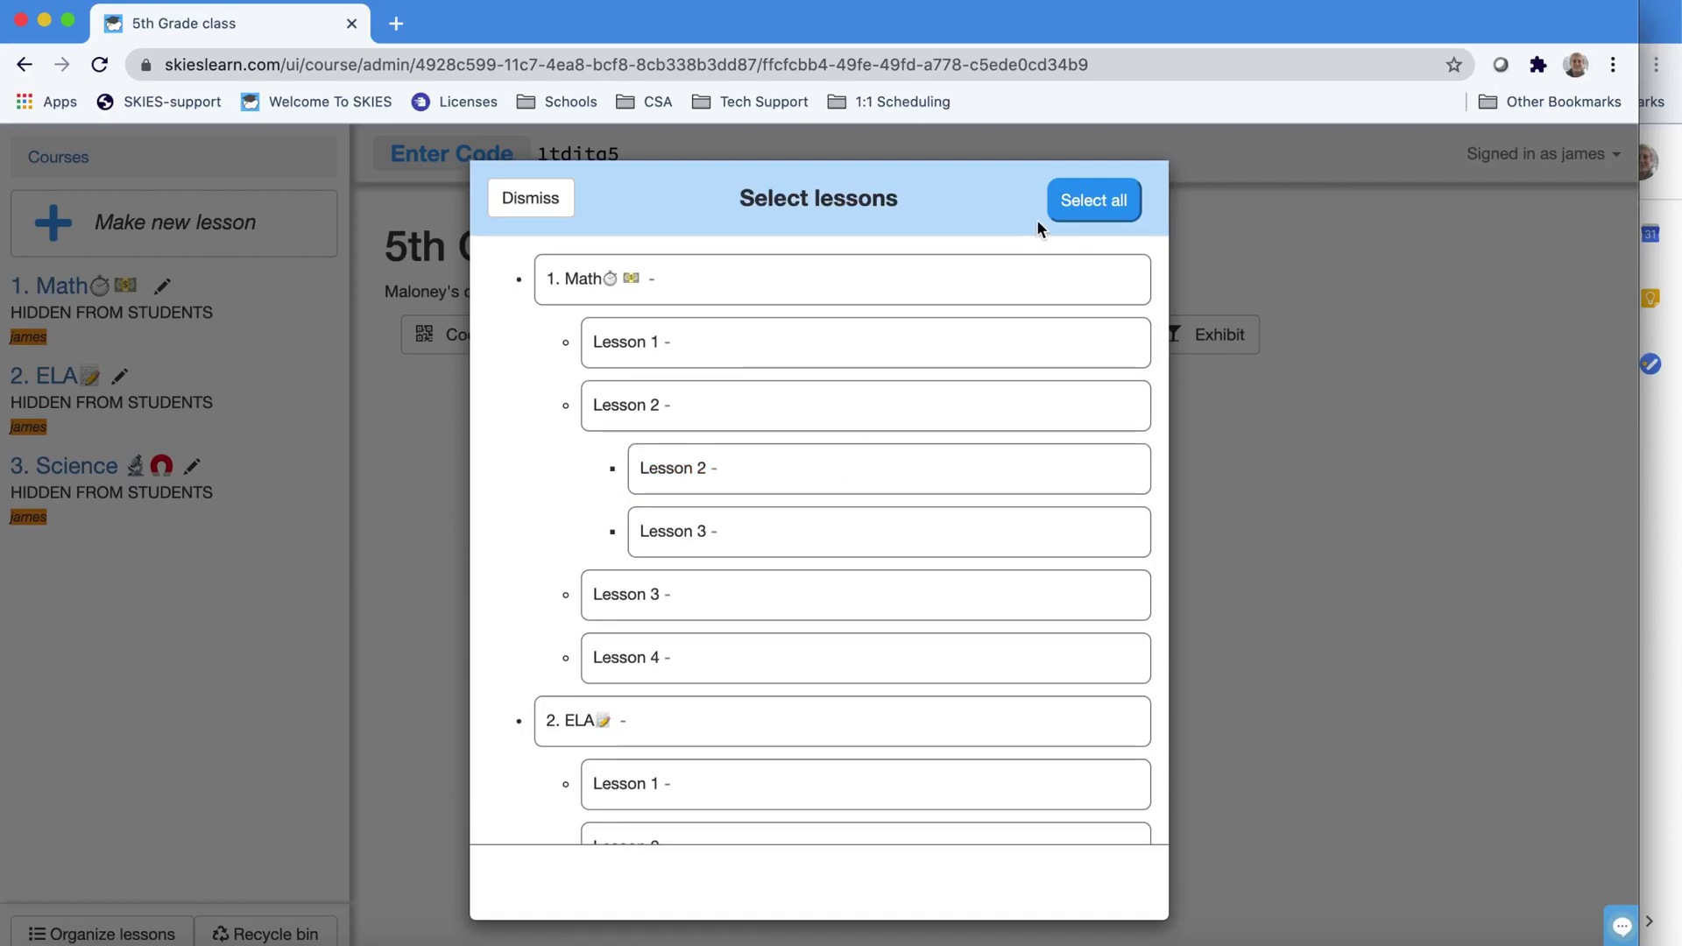
{"action": "left_click", "coordinate": [1073, 200]}
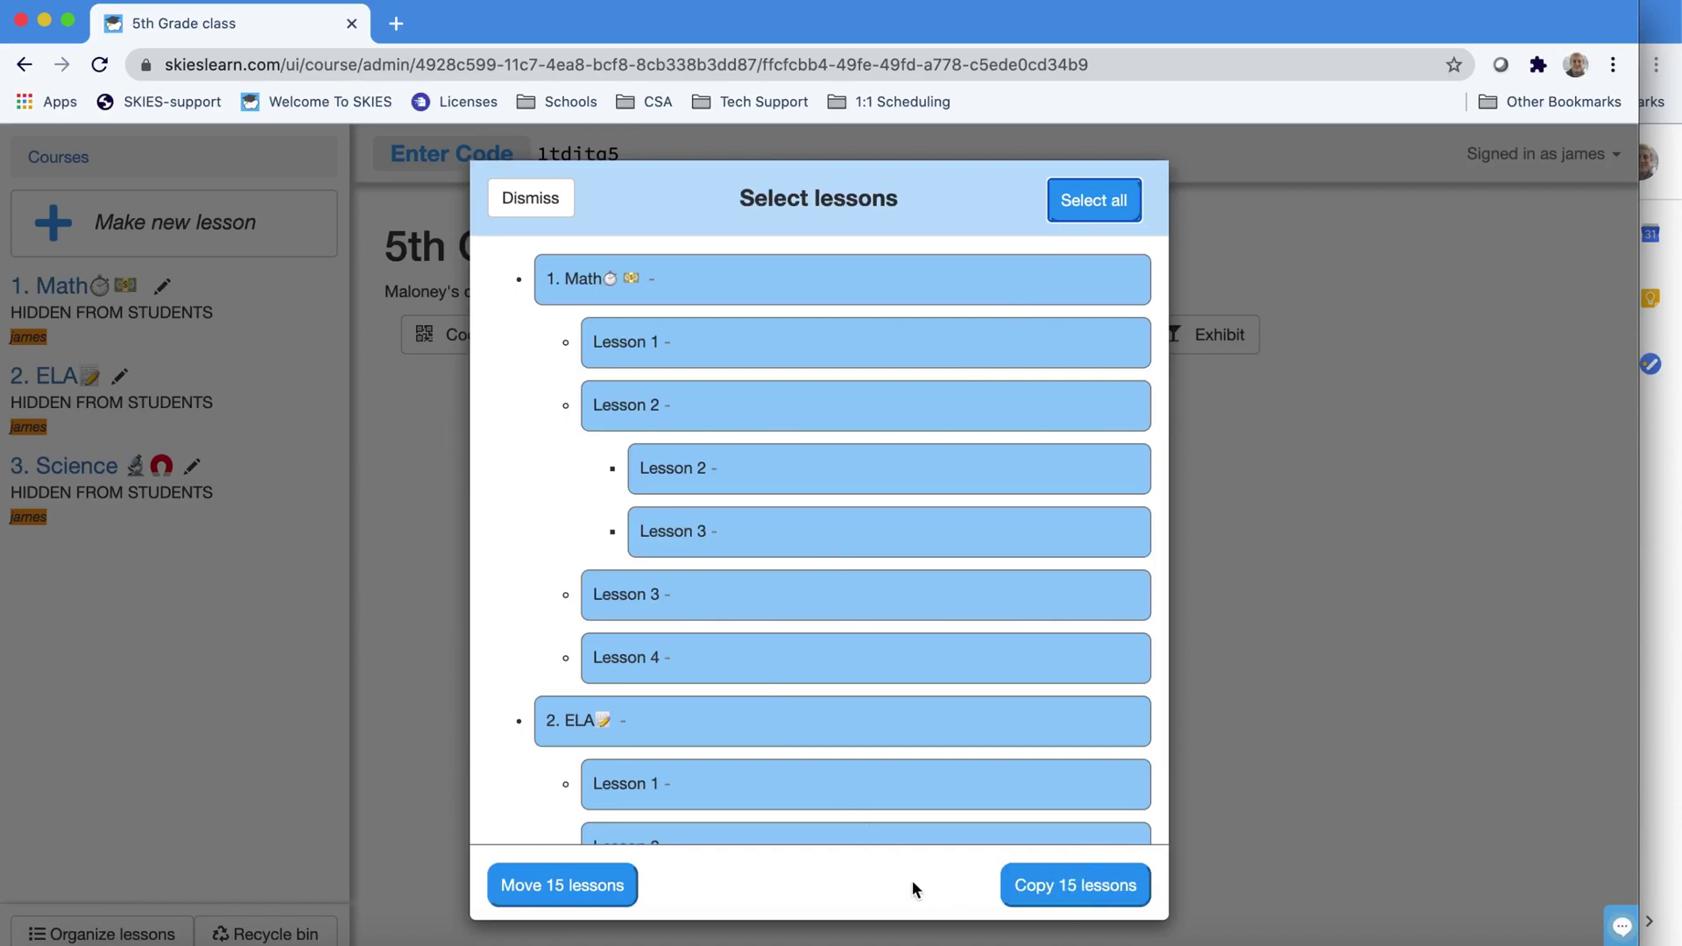
{"action": "left_click", "coordinate": [1101, 879]}
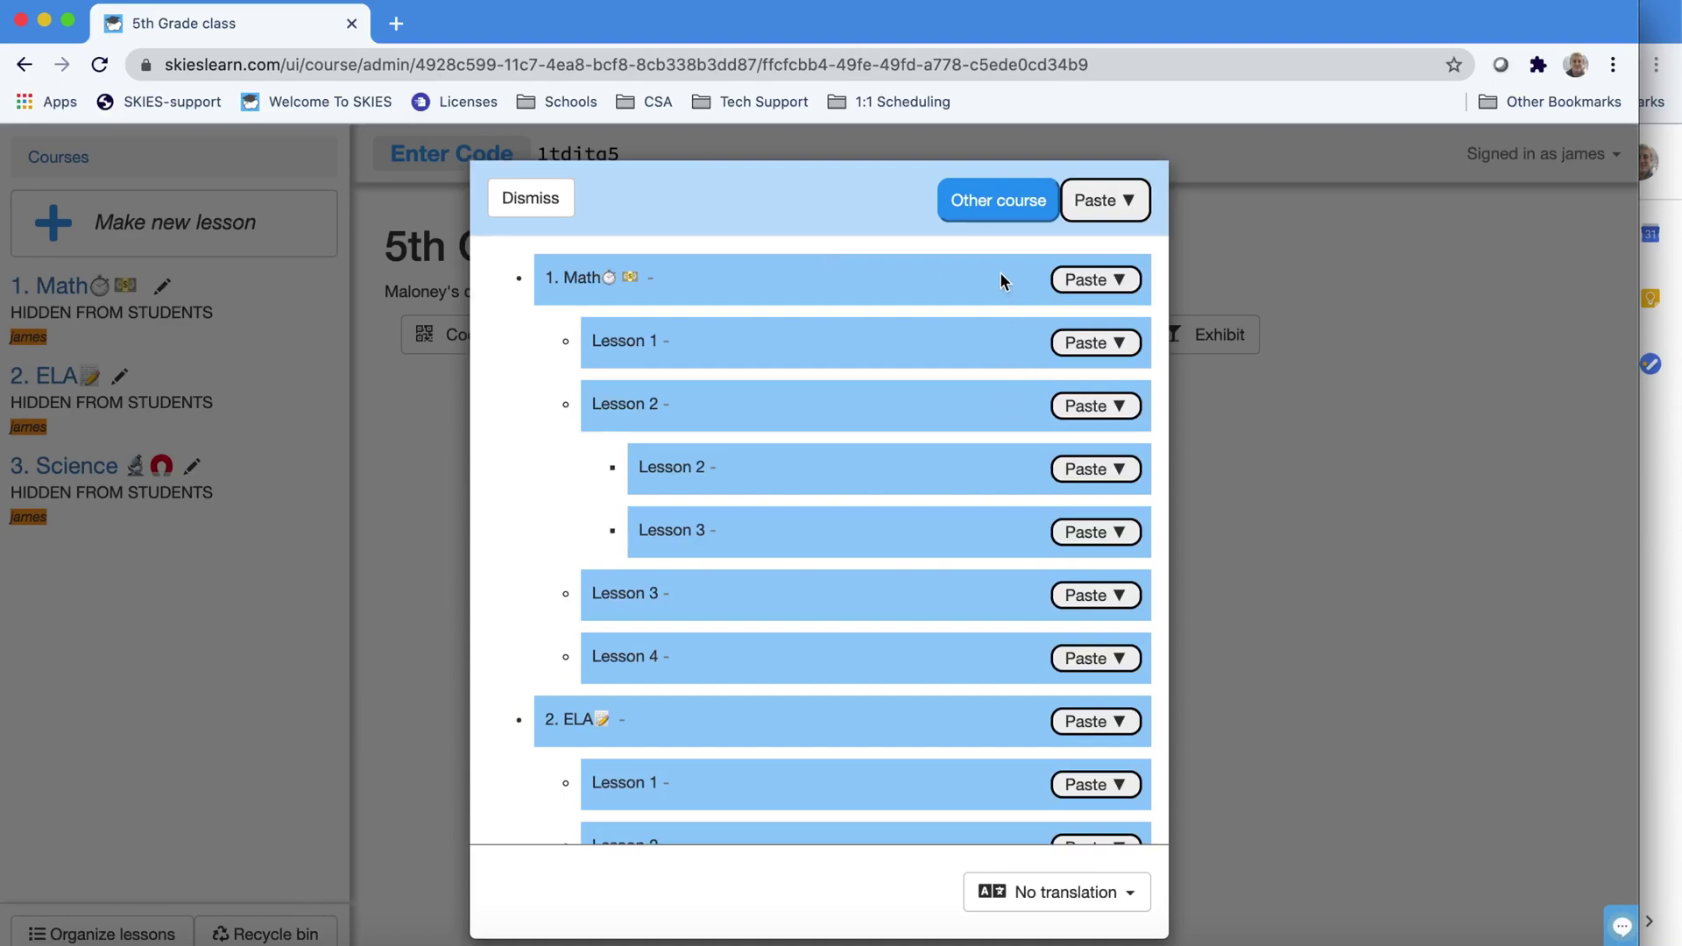
- Paste the copied lessons into 5th Grade Class 2020 - 2021 using Transfer lesson only, then finish
{"action": "left_click", "coordinate": [1002, 204]}
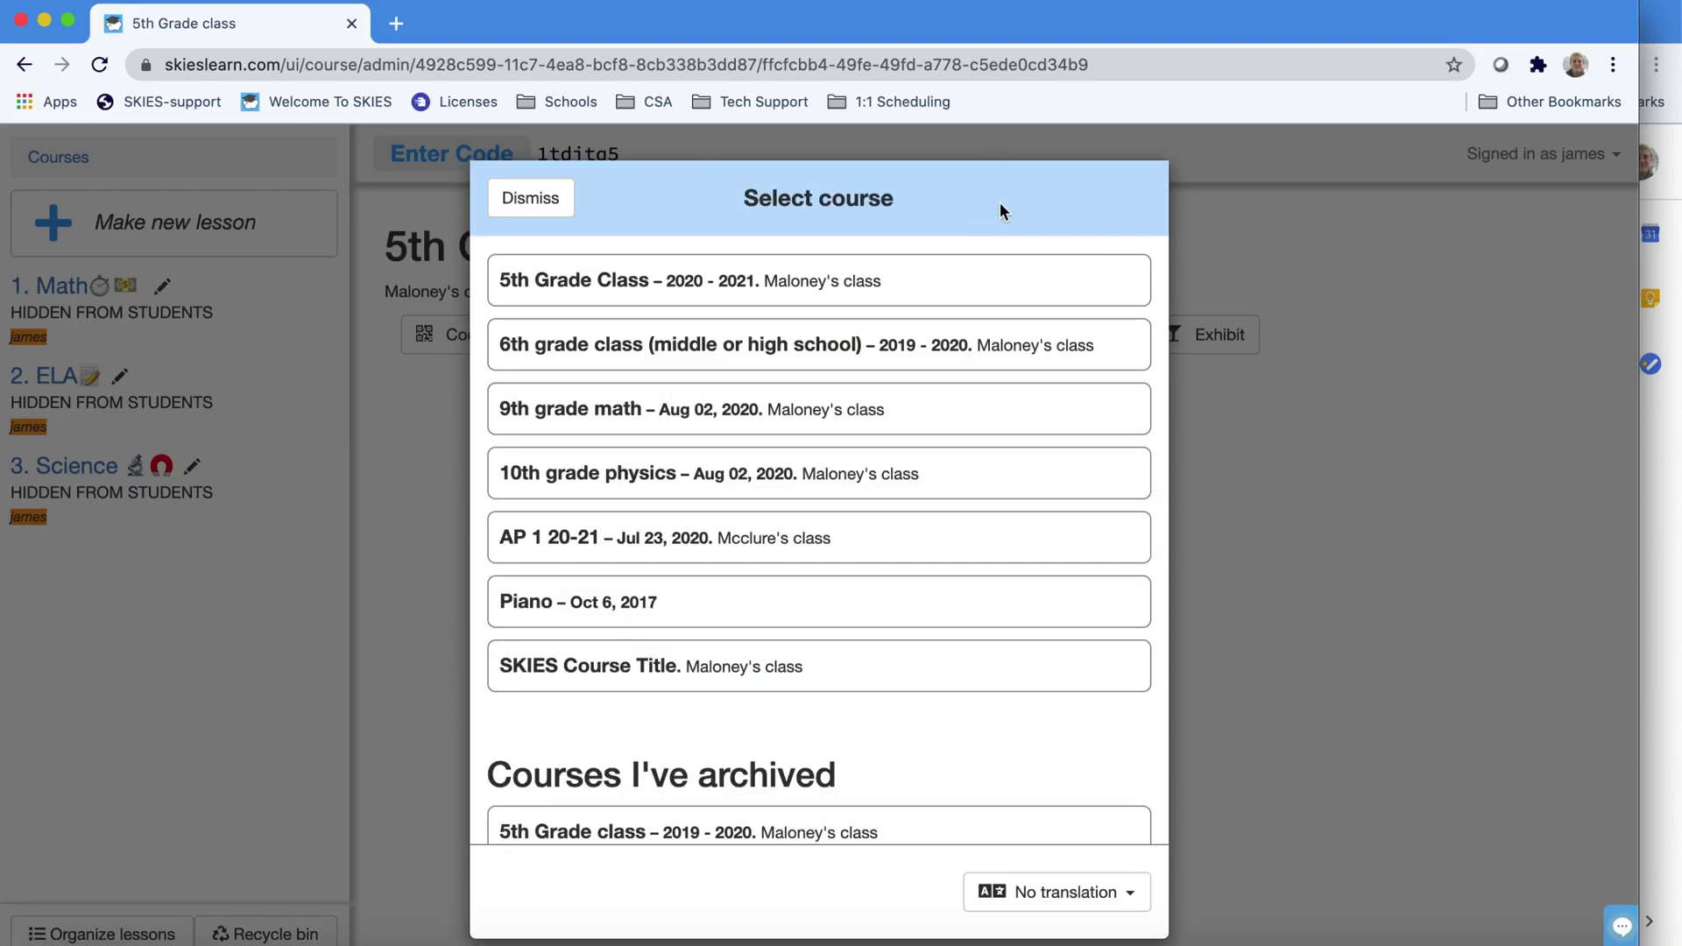
{"action": "left_click", "coordinate": [978, 282]}
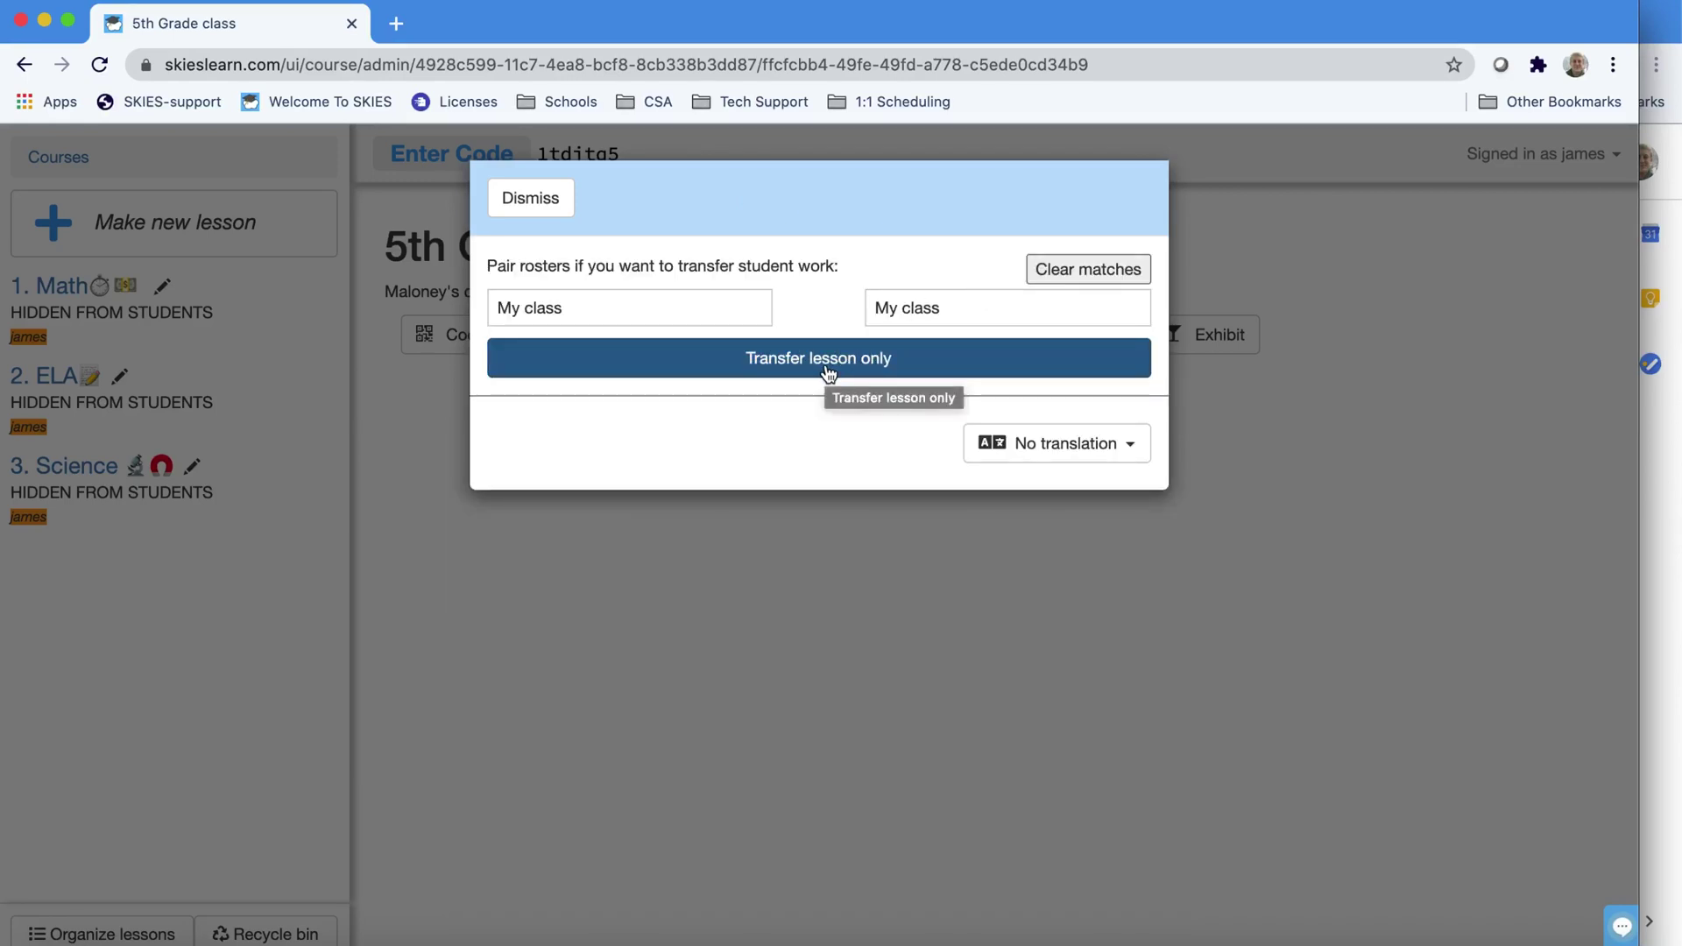
{"action": "left_click_drag", "start_coordinate": [488, 265], "coordinate": [852, 265]}
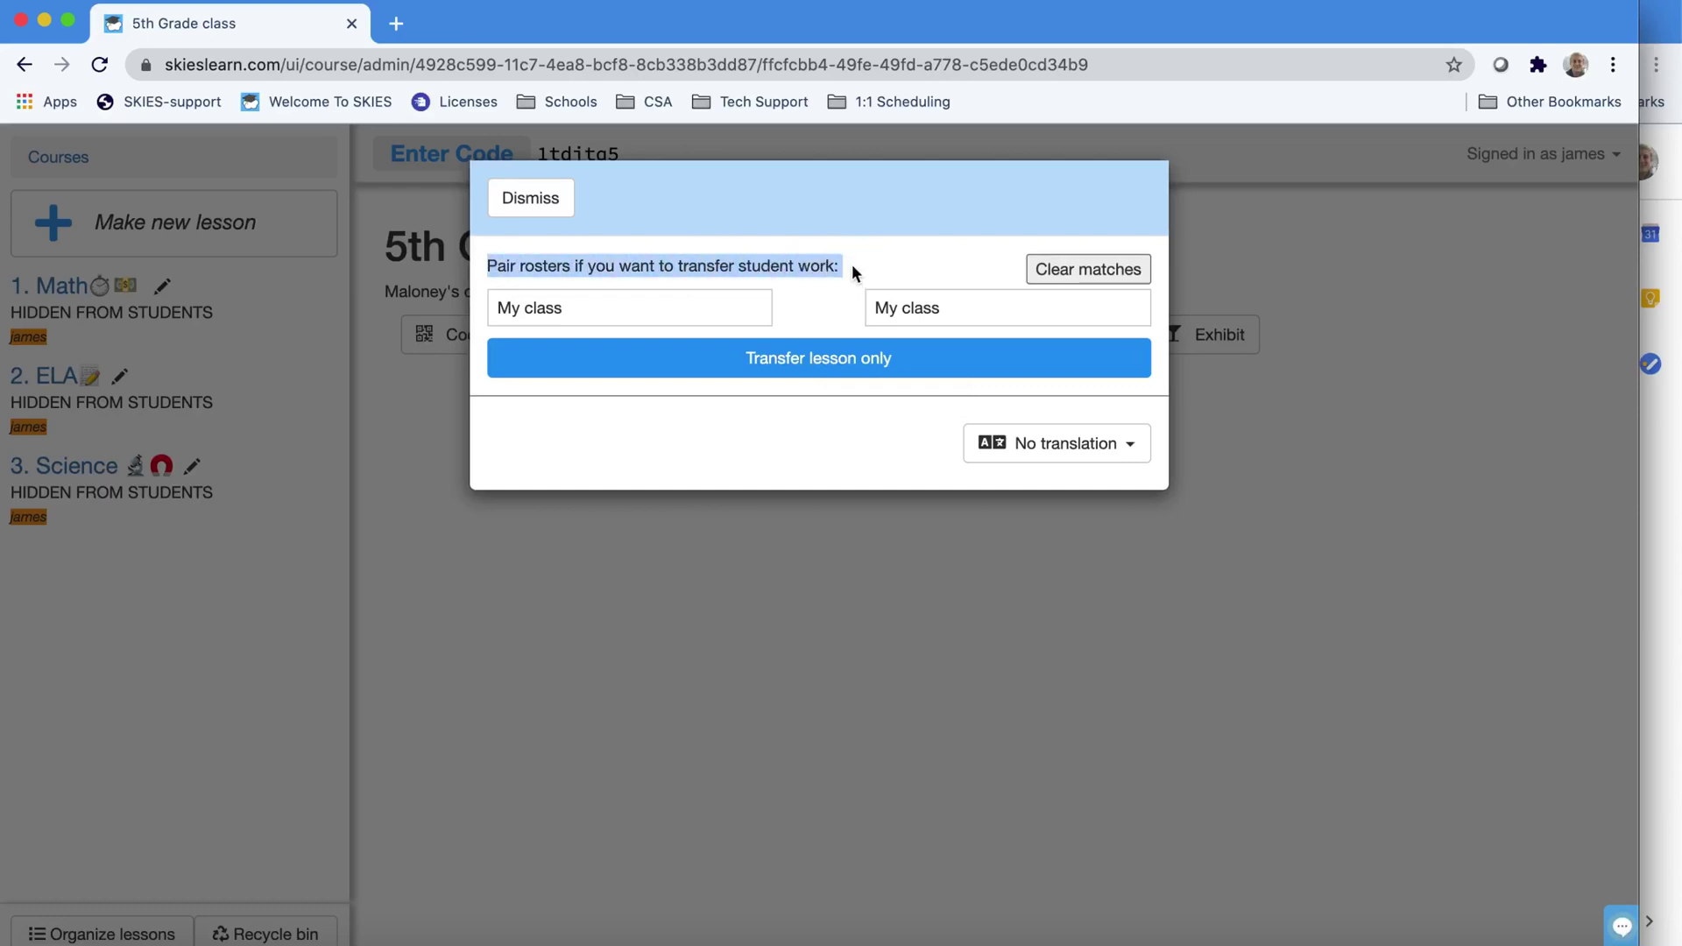
{"action": "left_click", "coordinate": [825, 372]}
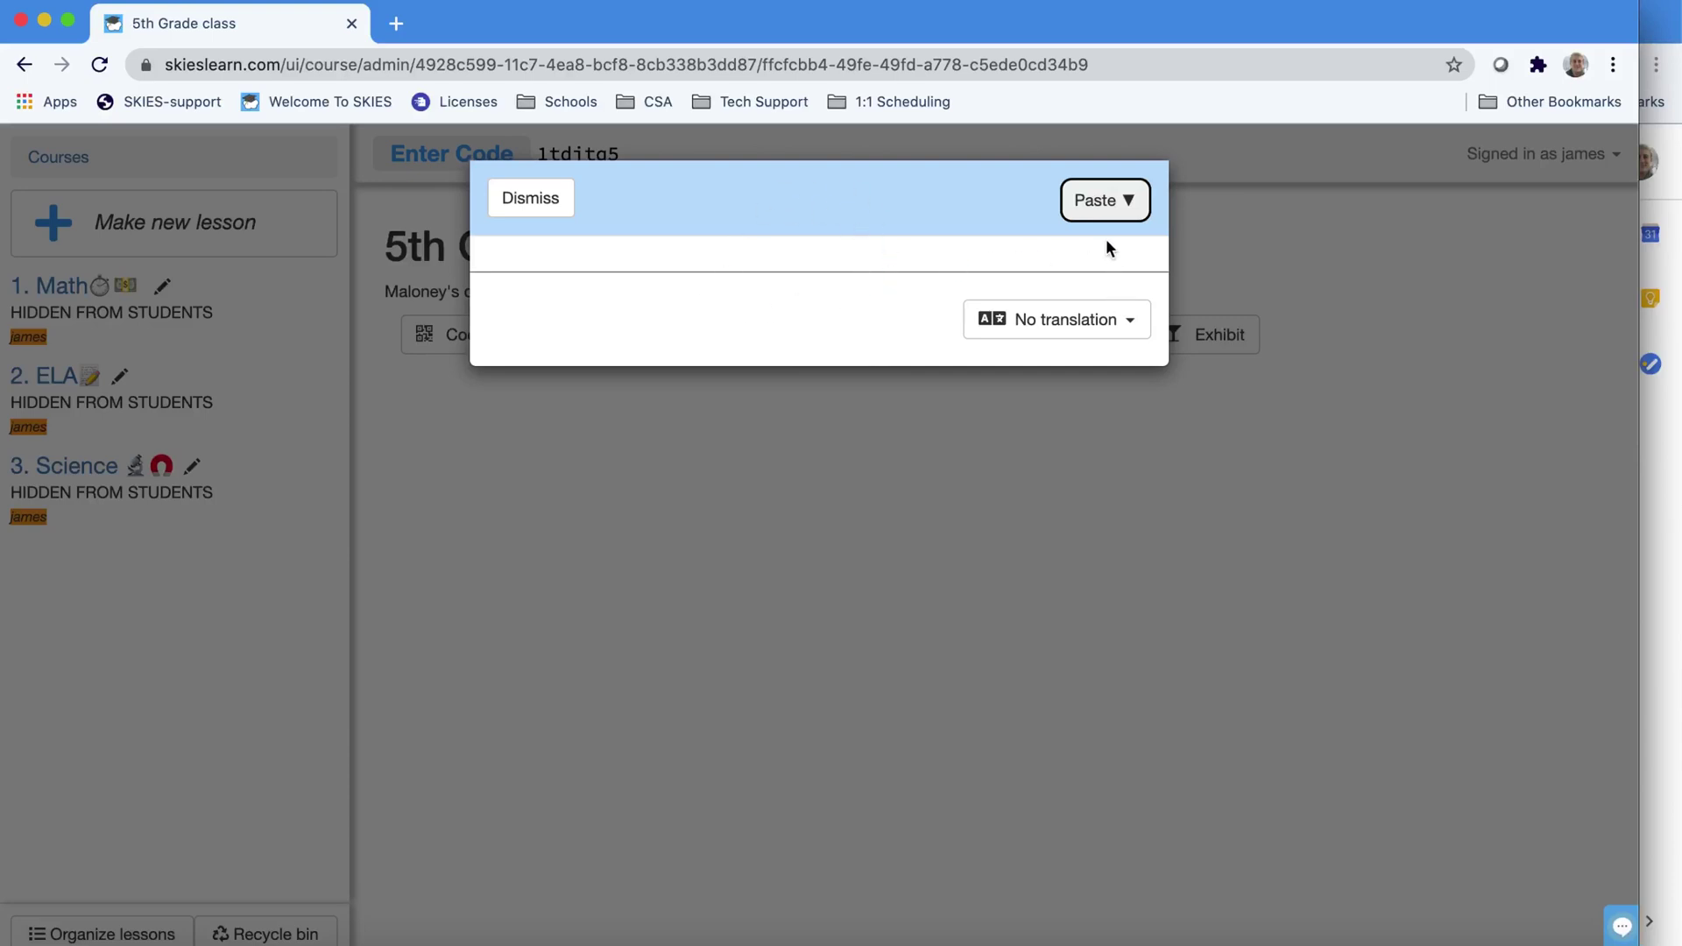
{"action": "left_click", "coordinate": [1096, 203]}
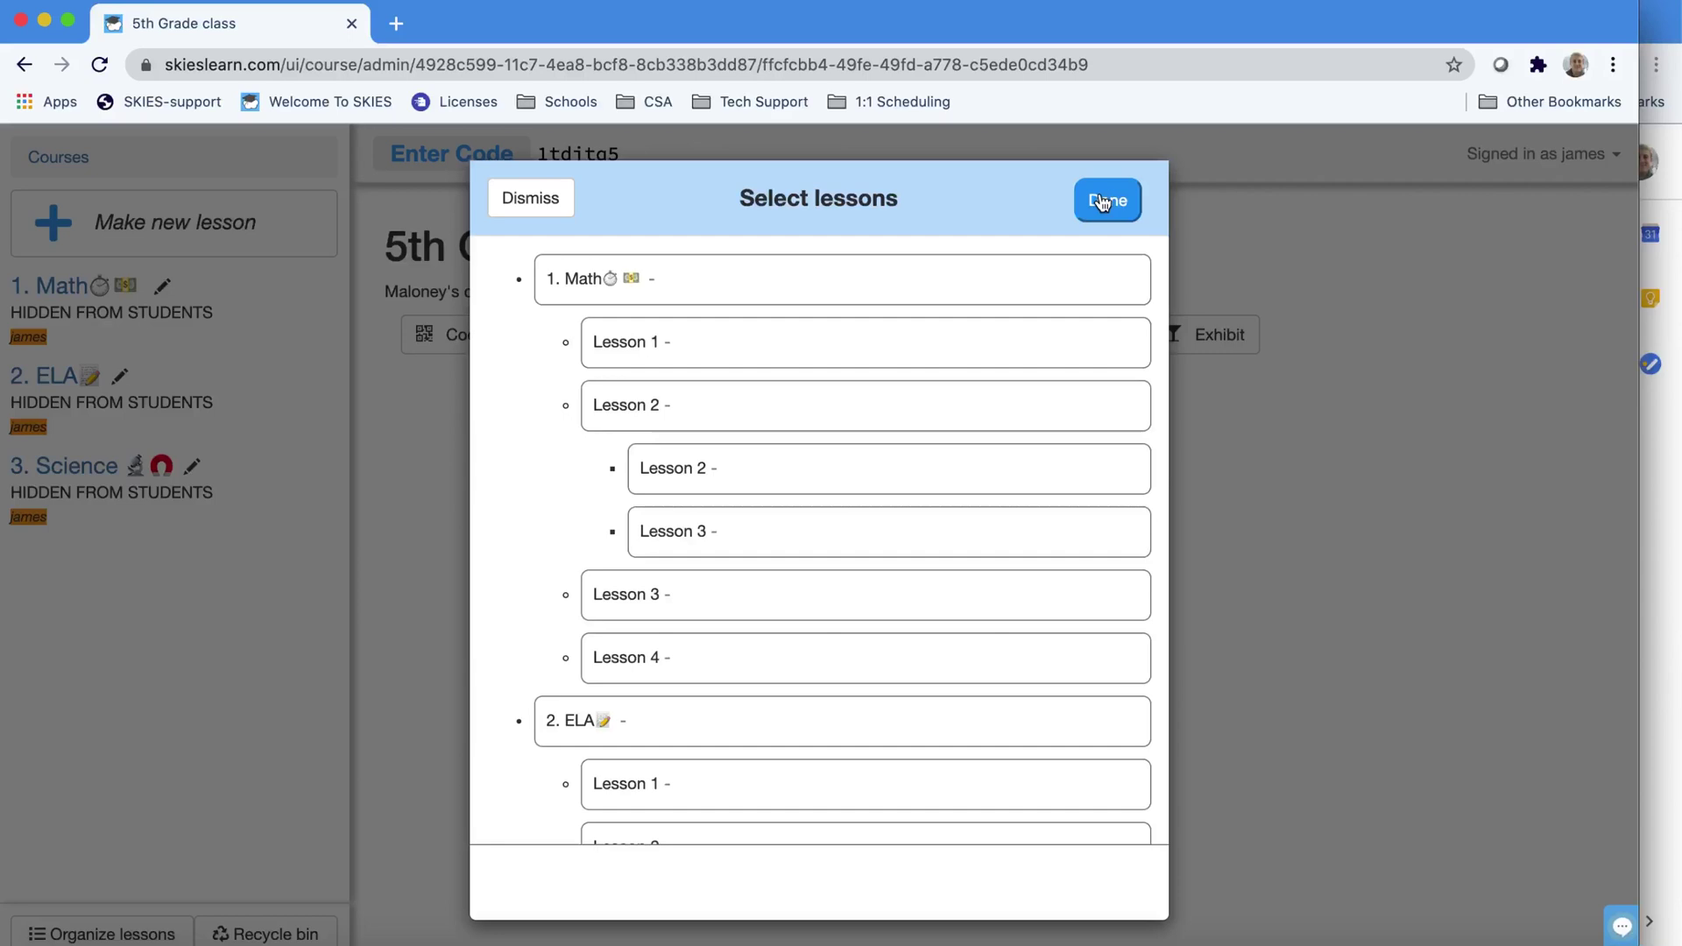
{"action": "scroll", "coordinate": [808, 578], "scroll_direction": "down", "scroll_amount": 3}
{"action": "scroll", "coordinate": [808, 578], "scroll_direction": "up", "scroll_amount": 3}
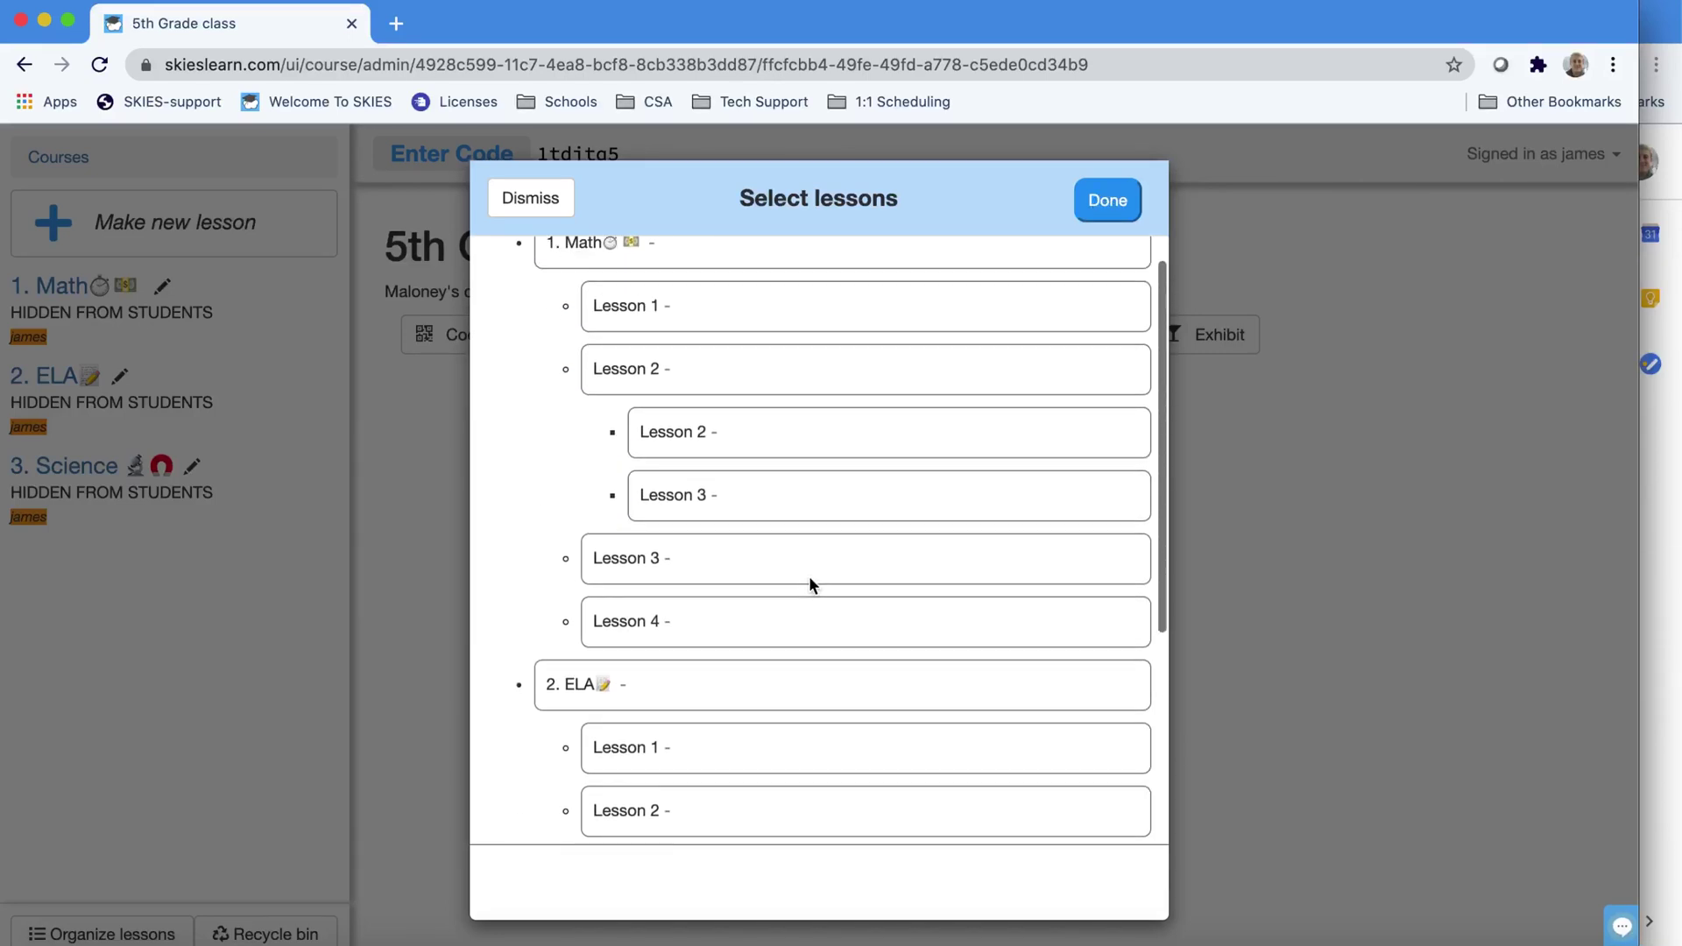
{"action": "left_click", "coordinate": [1106, 201]}
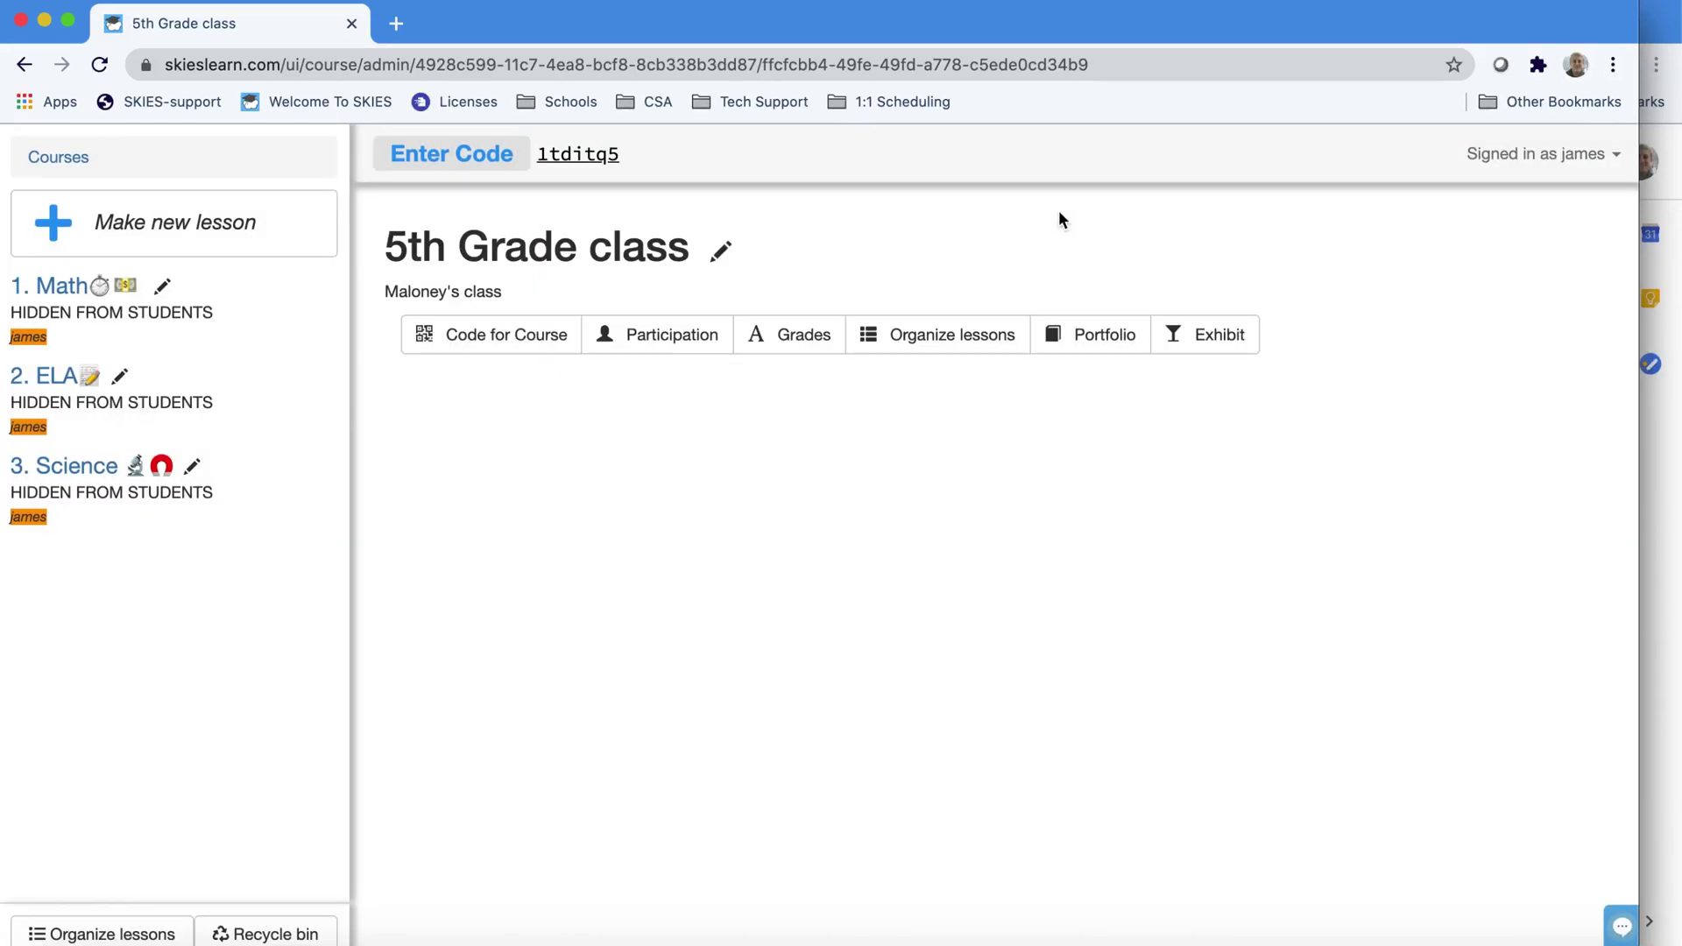
- Open the 5th Grade Class 2020 - 2021 course from the courses list
{"action": "left_click", "coordinate": [59, 160]}
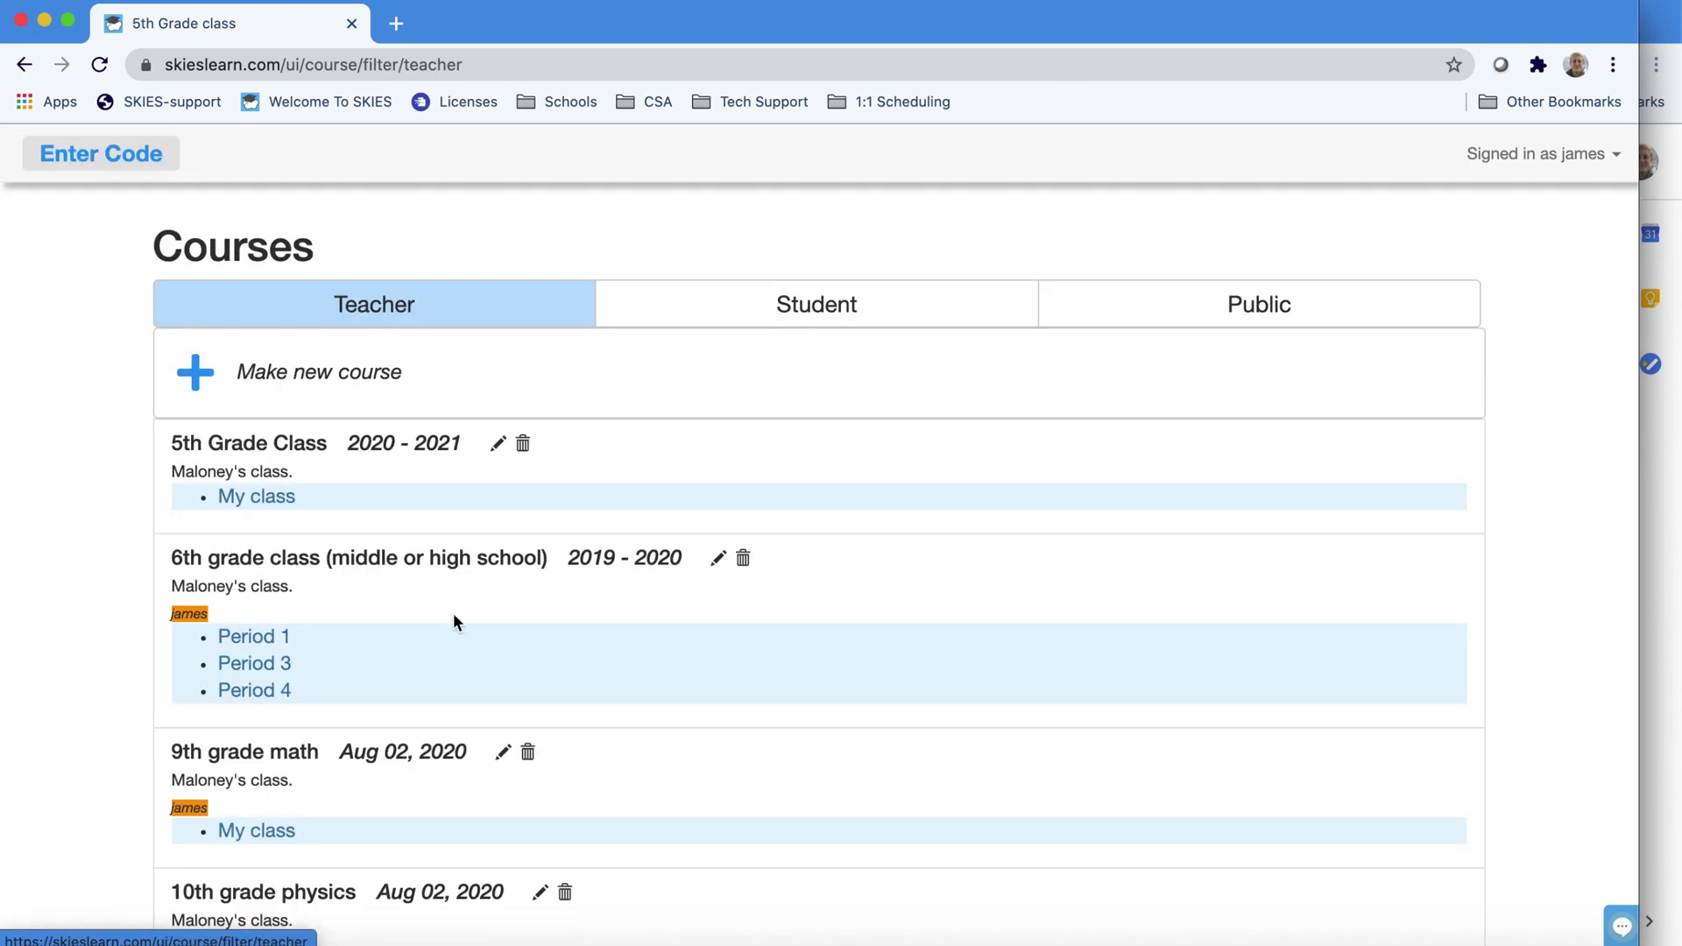
{"action": "scroll", "coordinate": [454, 620], "scroll_direction": "down", "scroll_amount": 10}
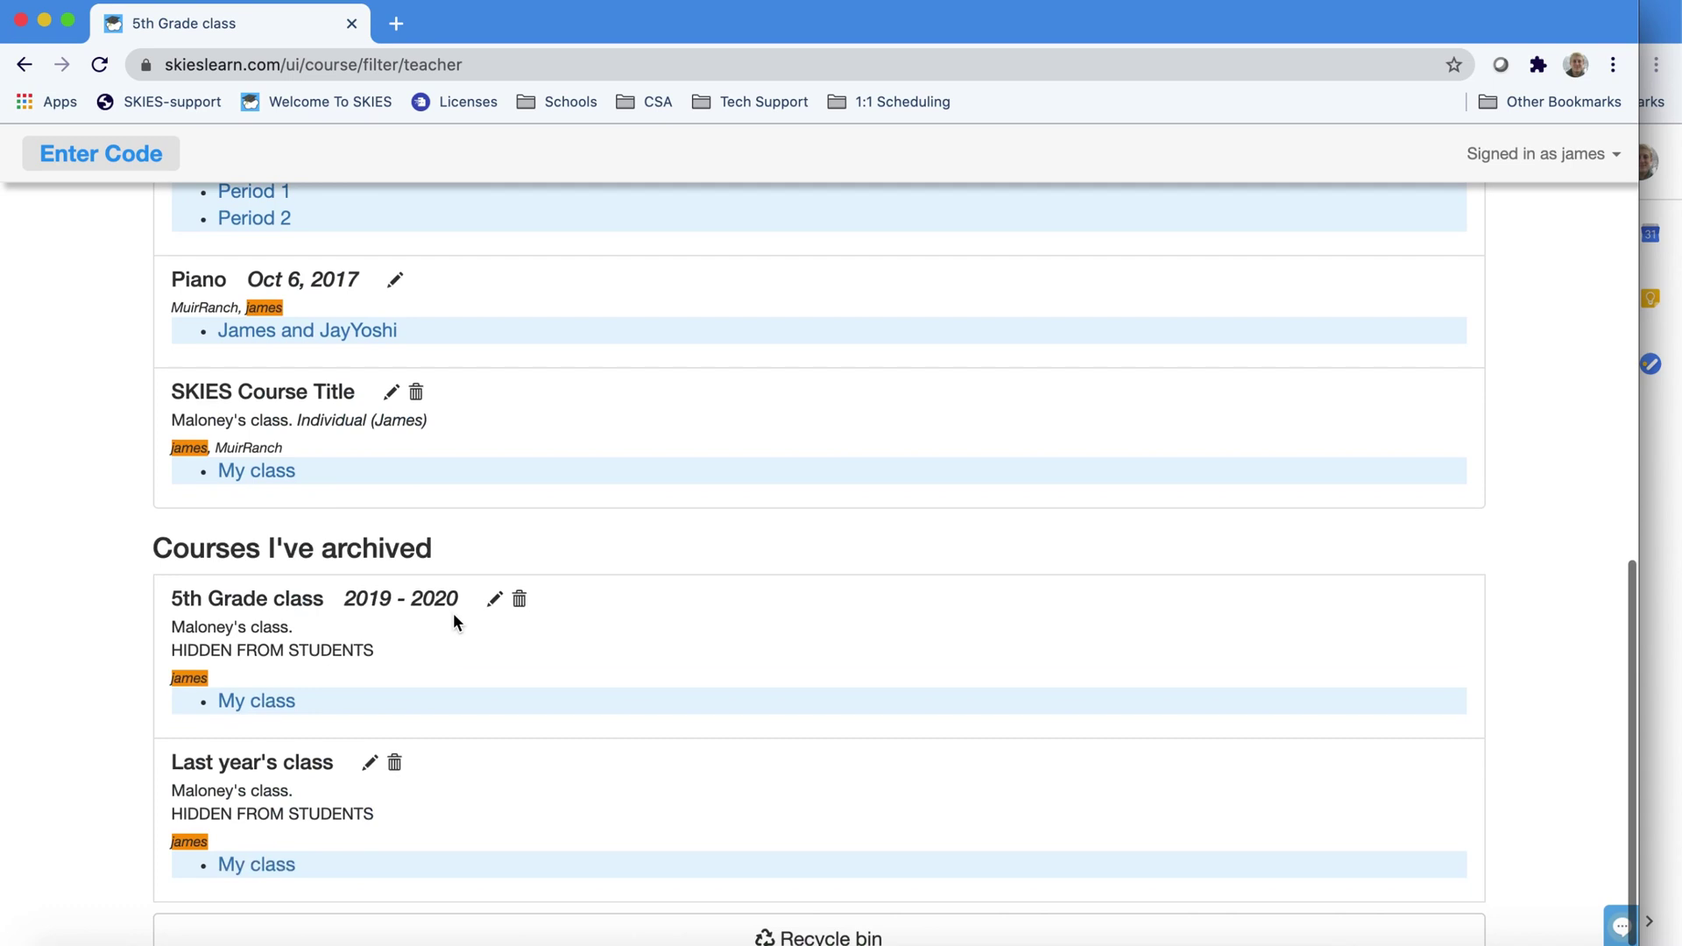
{"action": "scroll", "coordinate": [454, 620], "scroll_direction": "up", "scroll_amount": 10}
{"action": "scroll", "coordinate": [454, 620], "scroll_direction": "up", "scroll_amount": 2}
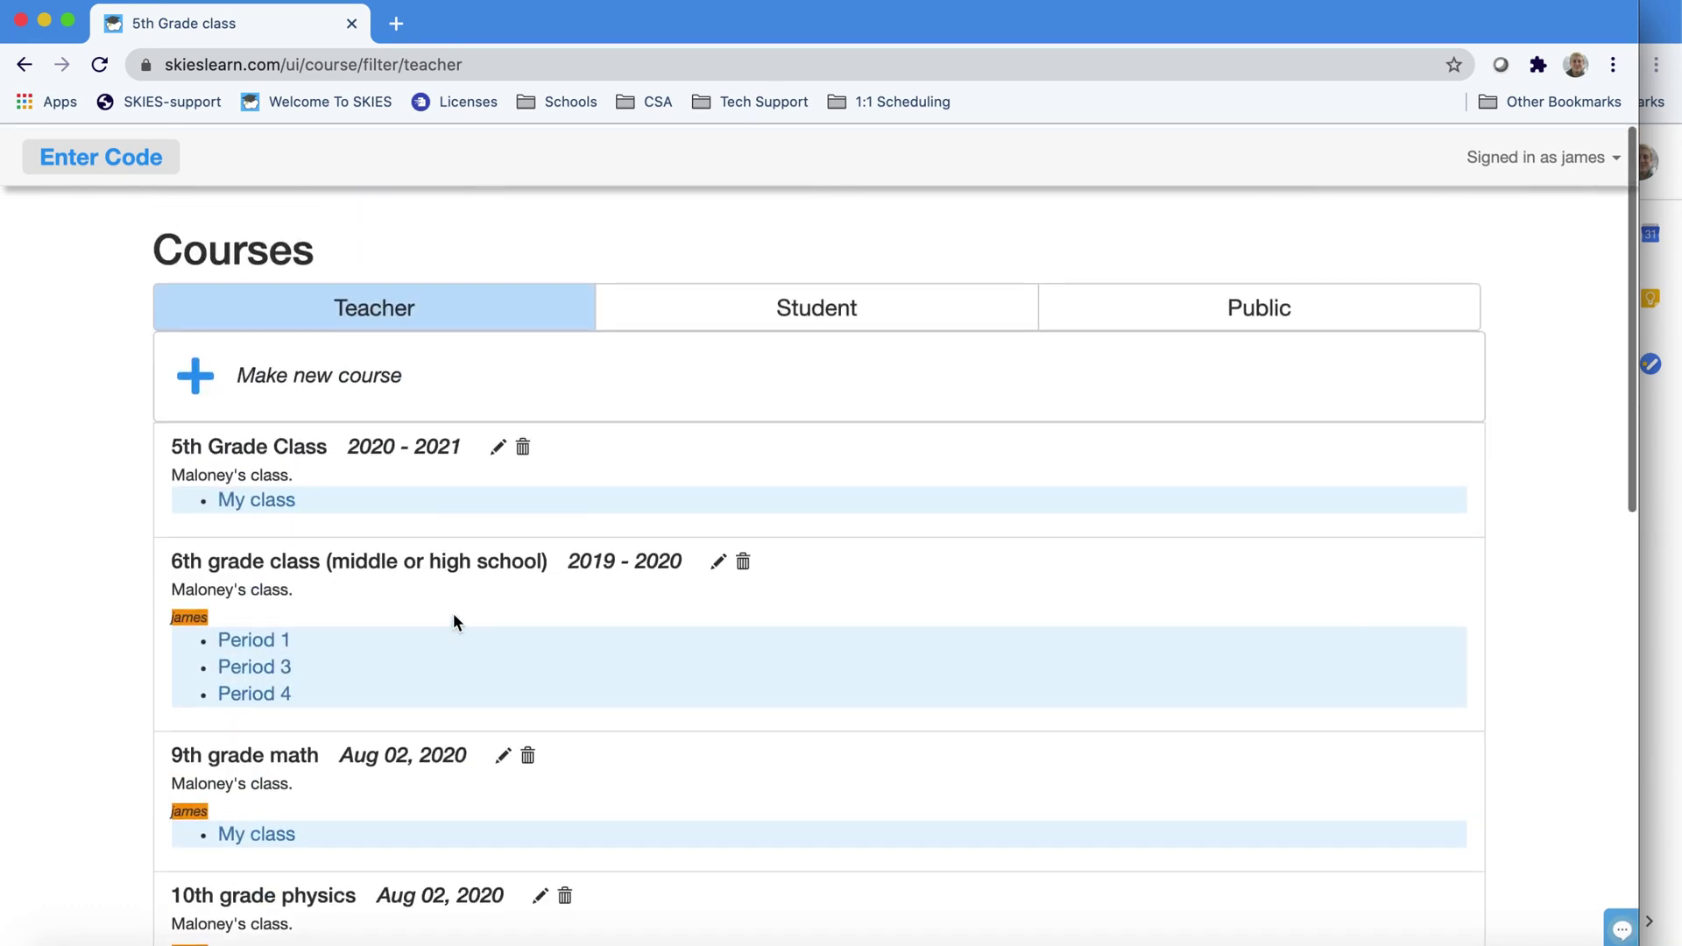
{"action": "left_click_drag", "start_coordinate": [191, 442], "coordinate": [486, 438]}
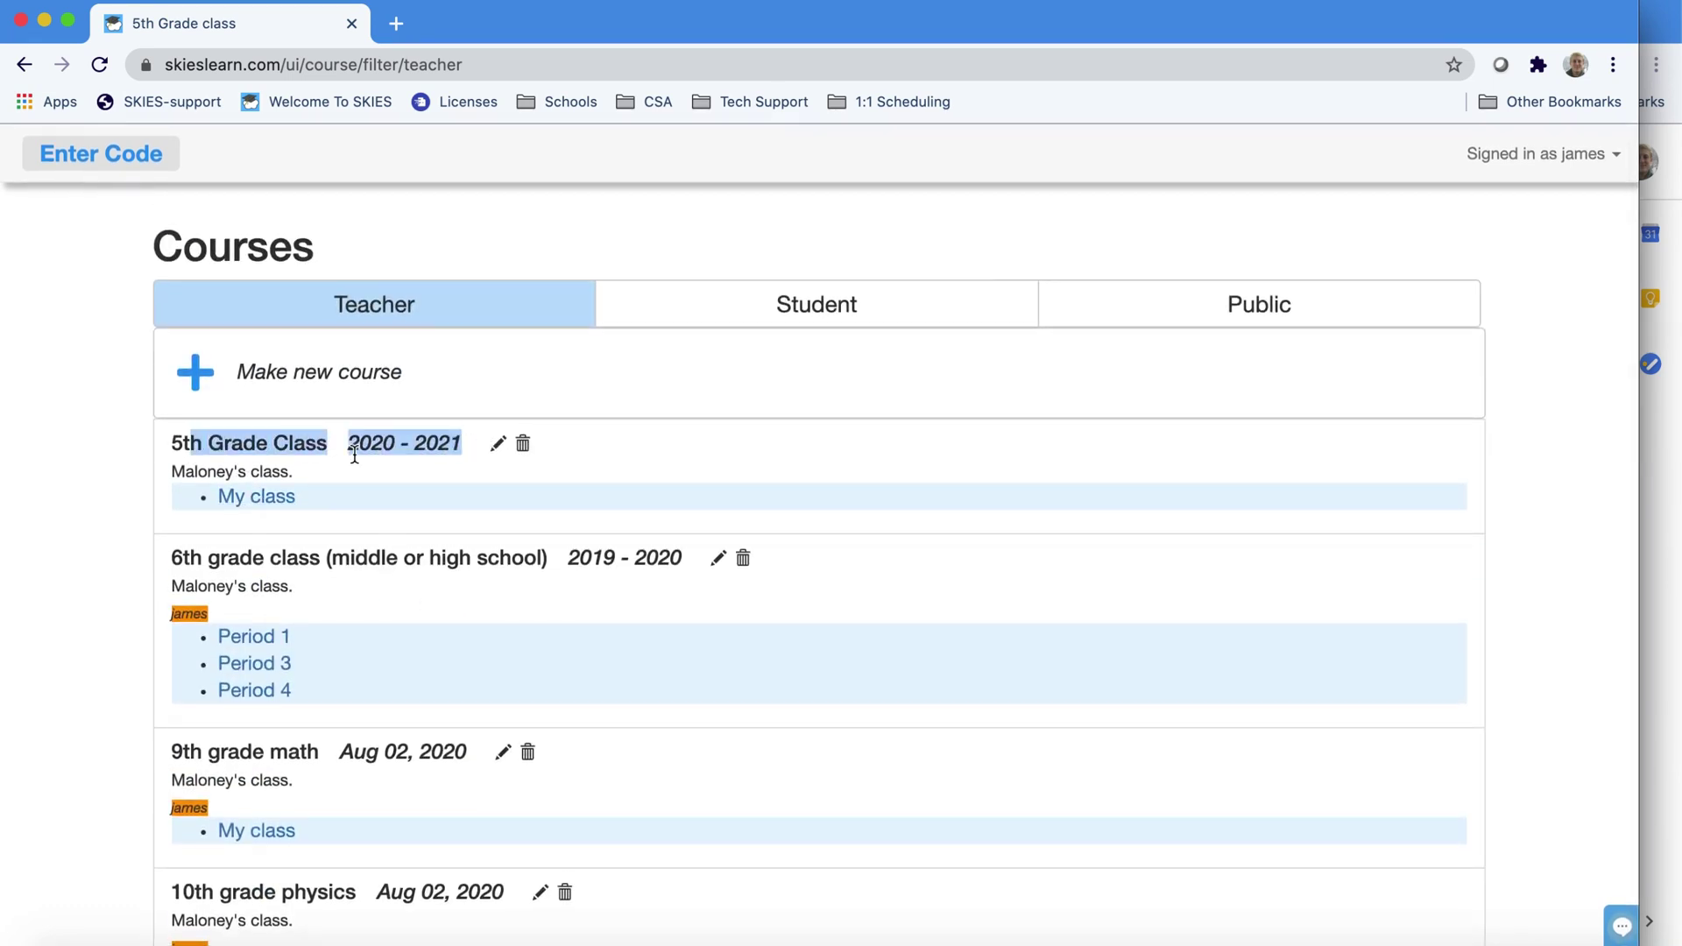
{"action": "left_click", "coordinate": [267, 497]}
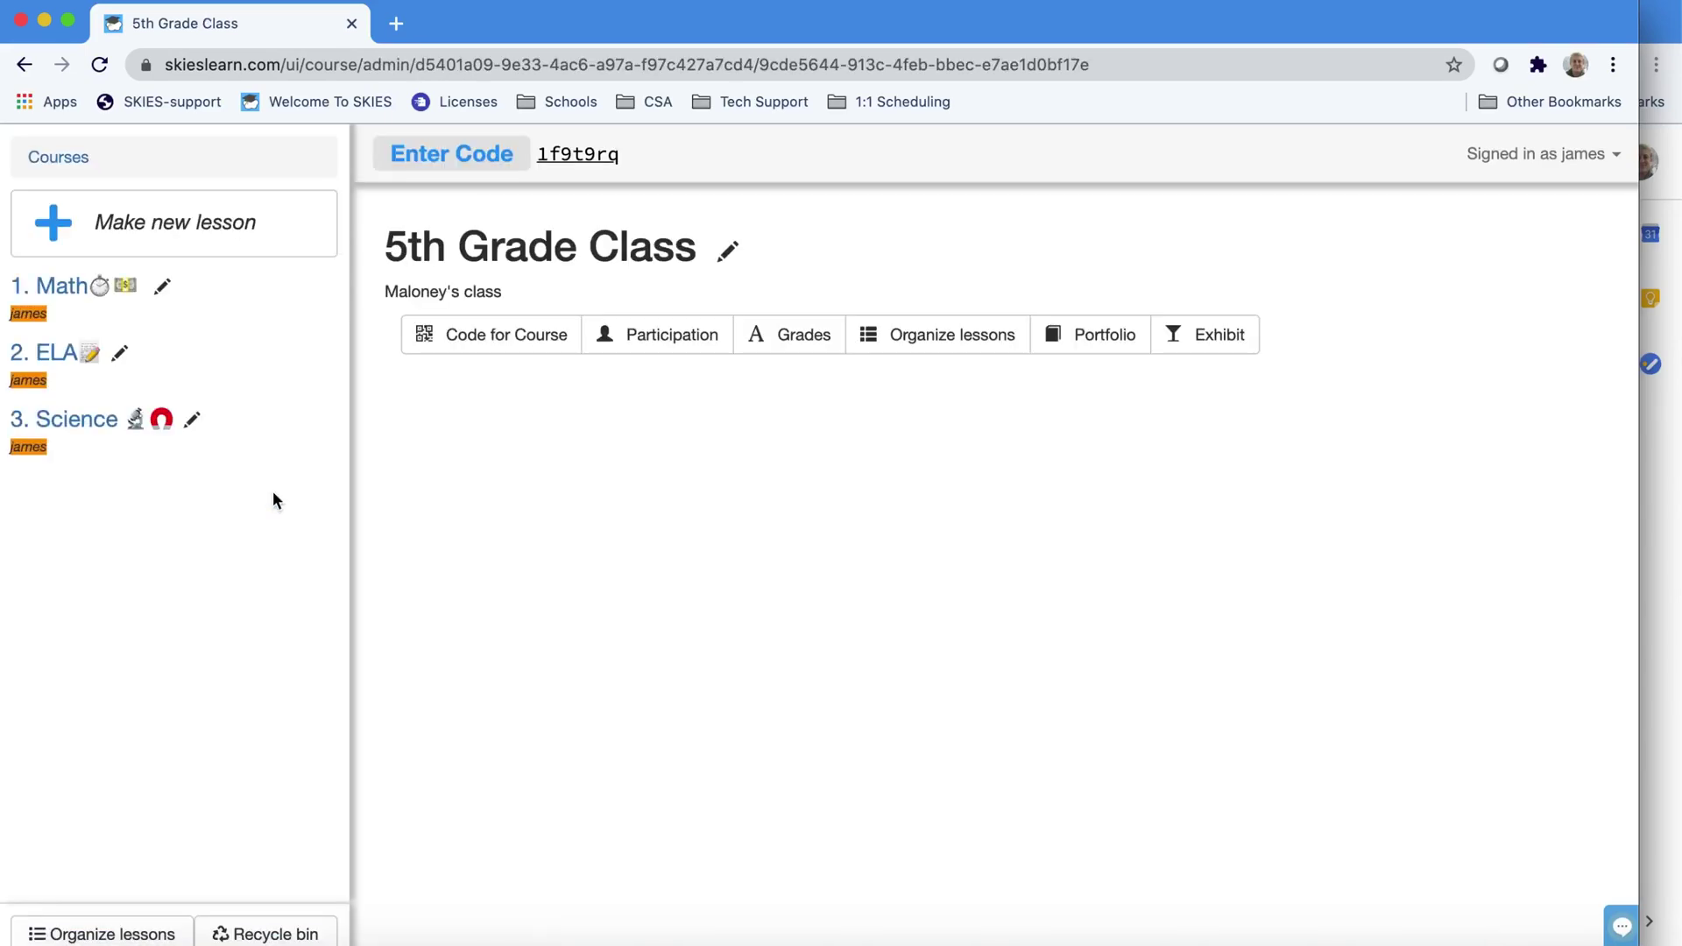
- Check the copied Math Lesson 1, then return to the 5th Grade Class course page
{"action": "left_click", "coordinate": [72, 288]}
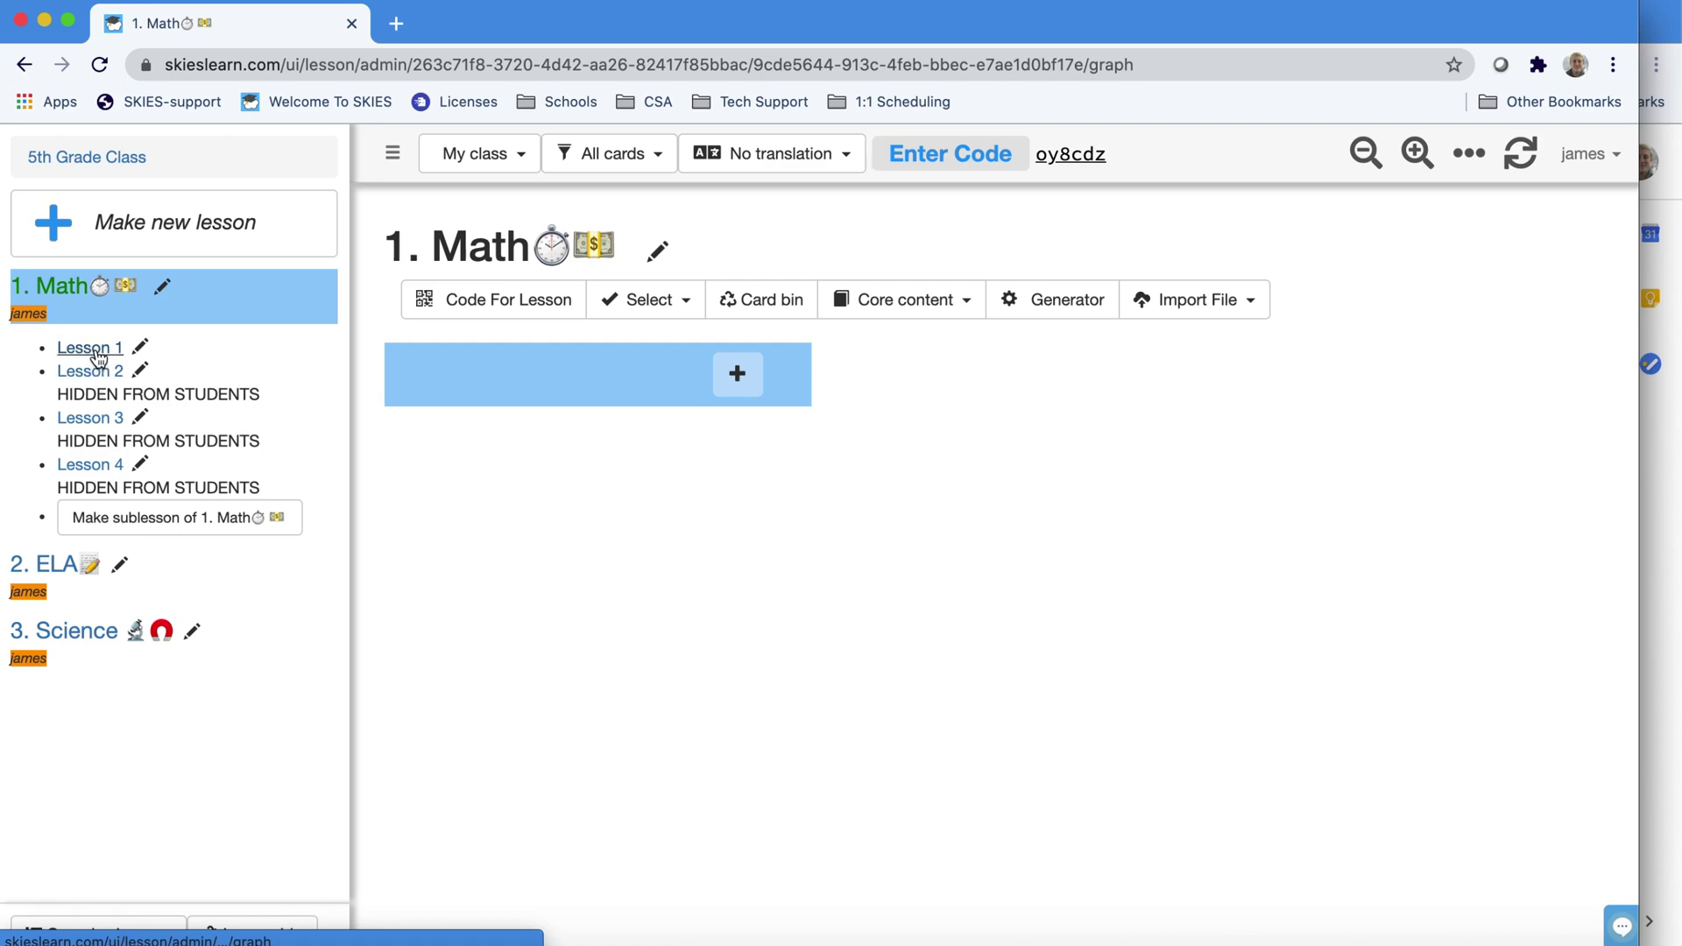
{"action": "left_click", "coordinate": [93, 348]}
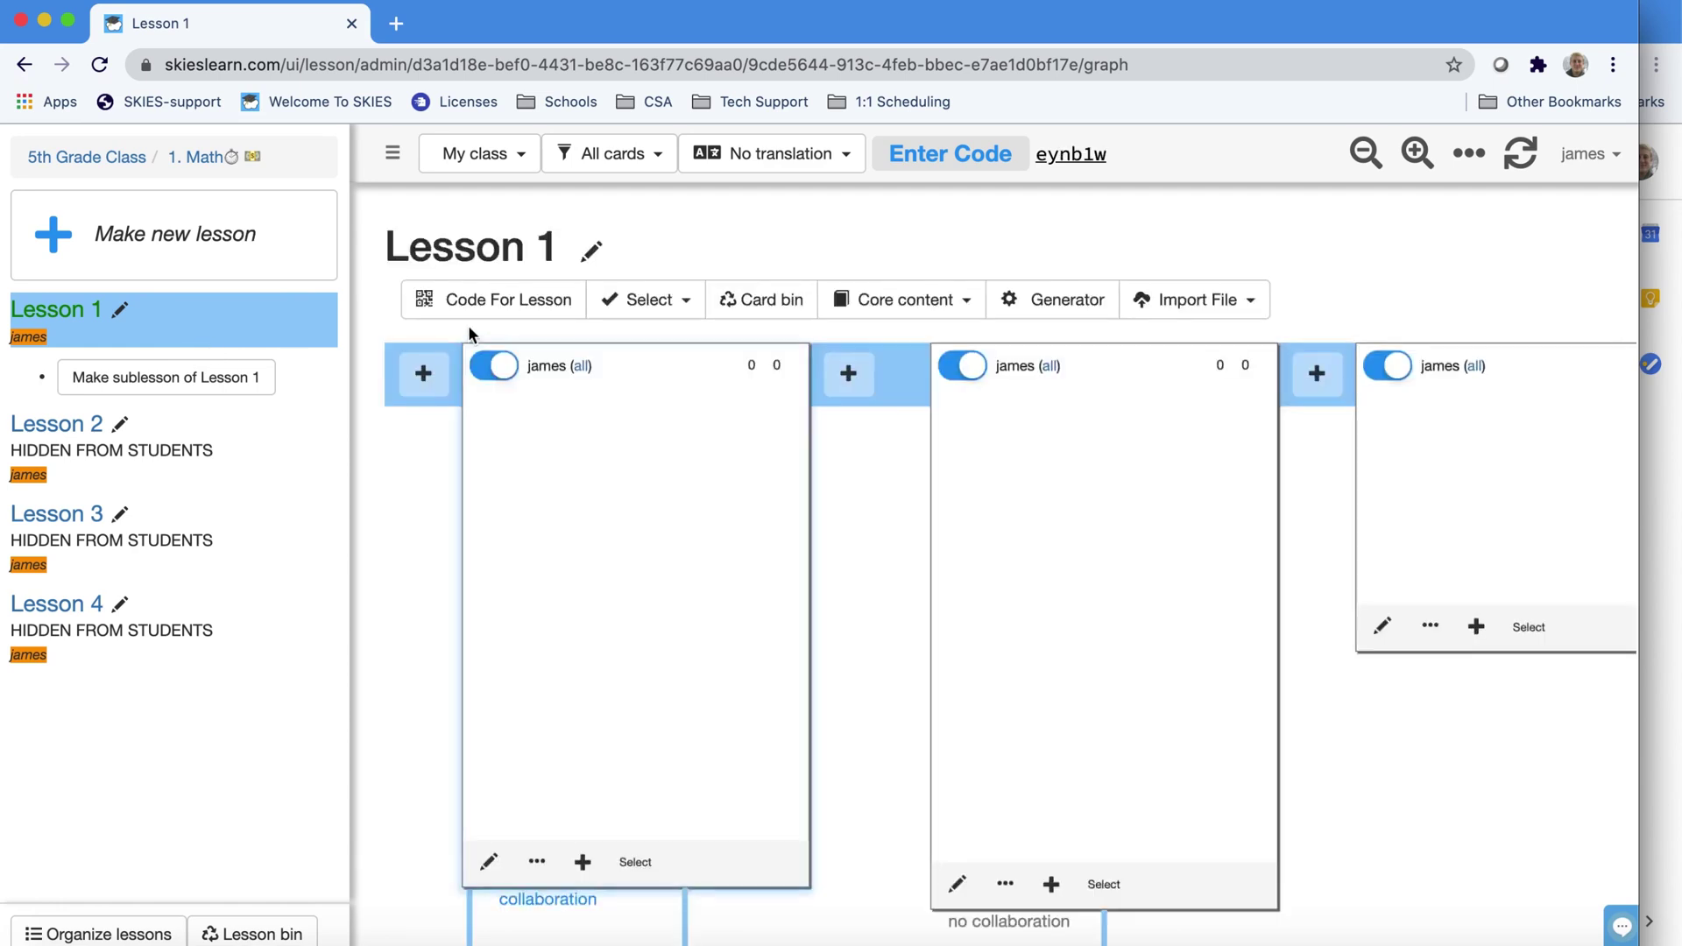
{"action": "scroll", "coordinate": [668, 589], "scroll_direction": "right", "scroll_amount": 10}
{"action": "scroll", "coordinate": [668, 589], "scroll_direction": "down", "scroll_amount": 5}
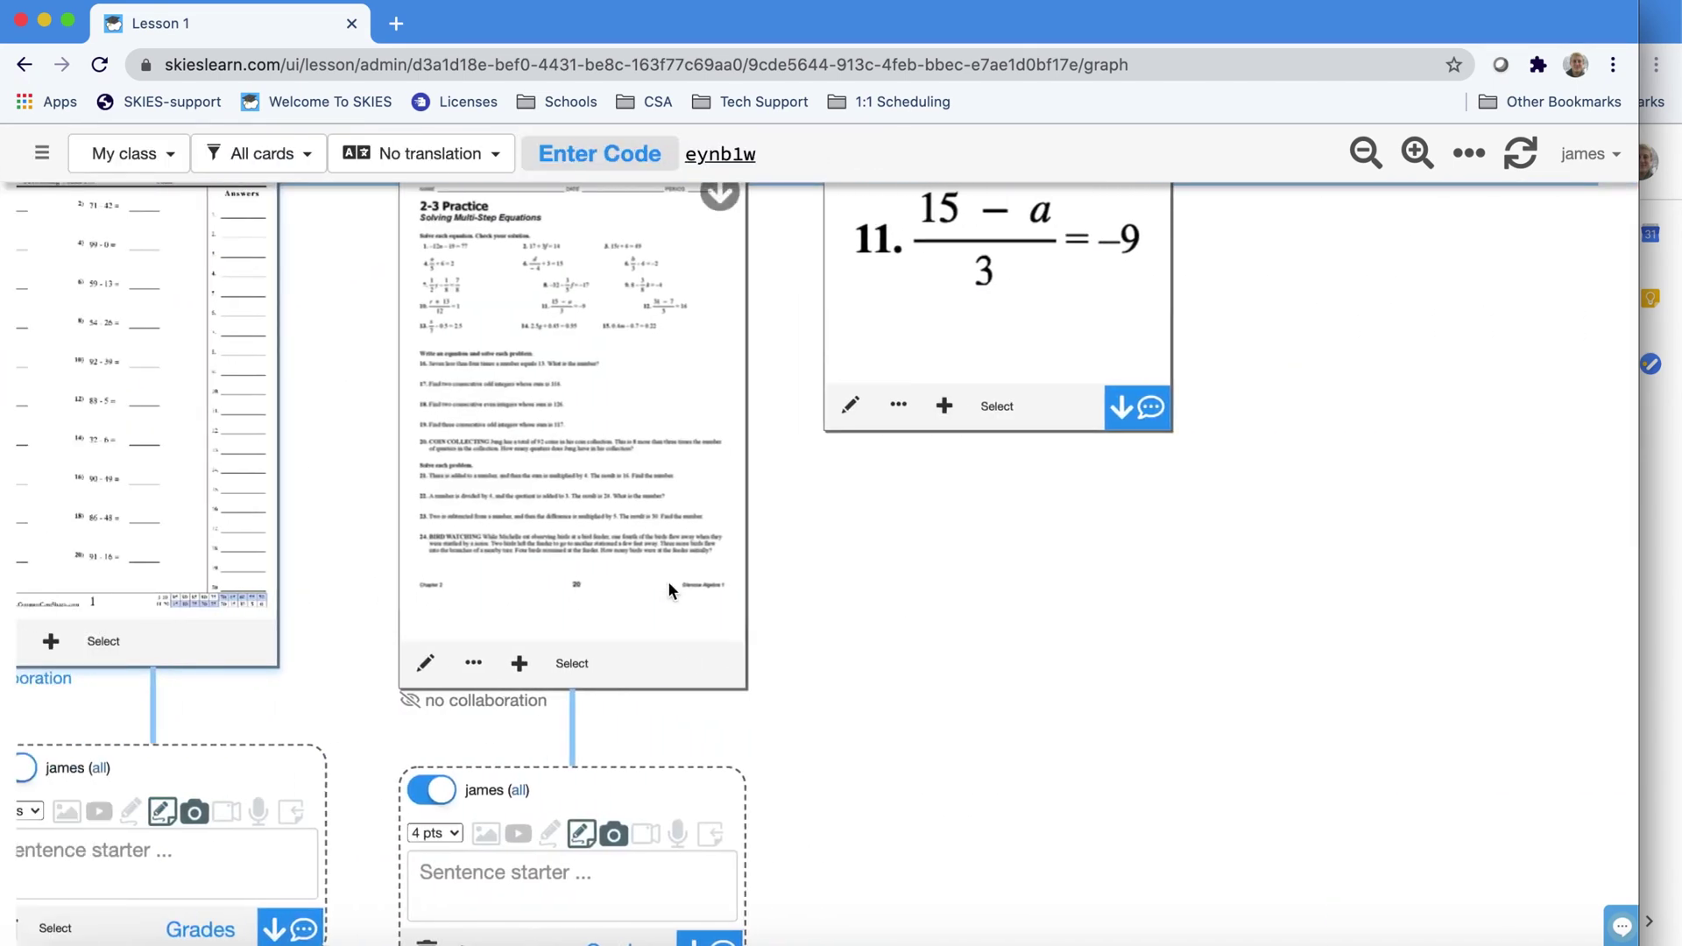
{"action": "scroll", "coordinate": [668, 588], "scroll_direction": "left", "scroll_amount": 4}
{"action": "scroll", "coordinate": [667, 589], "scroll_direction": "up", "scroll_amount": 5}
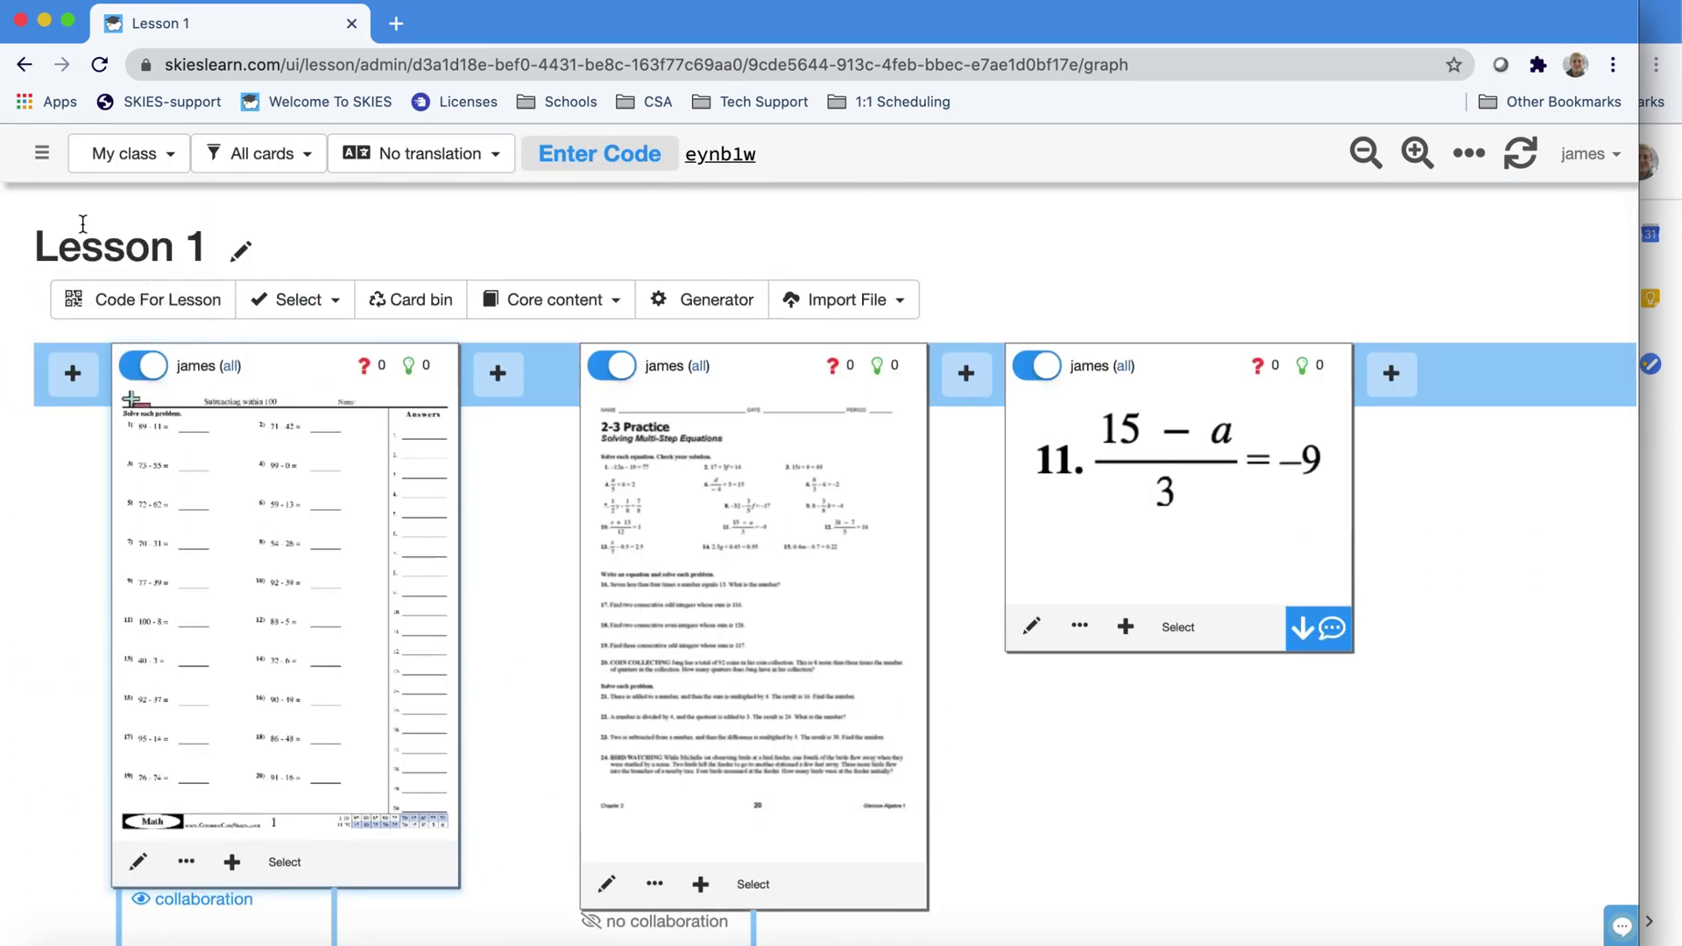
{"action": "left_click", "coordinate": [41, 153]}
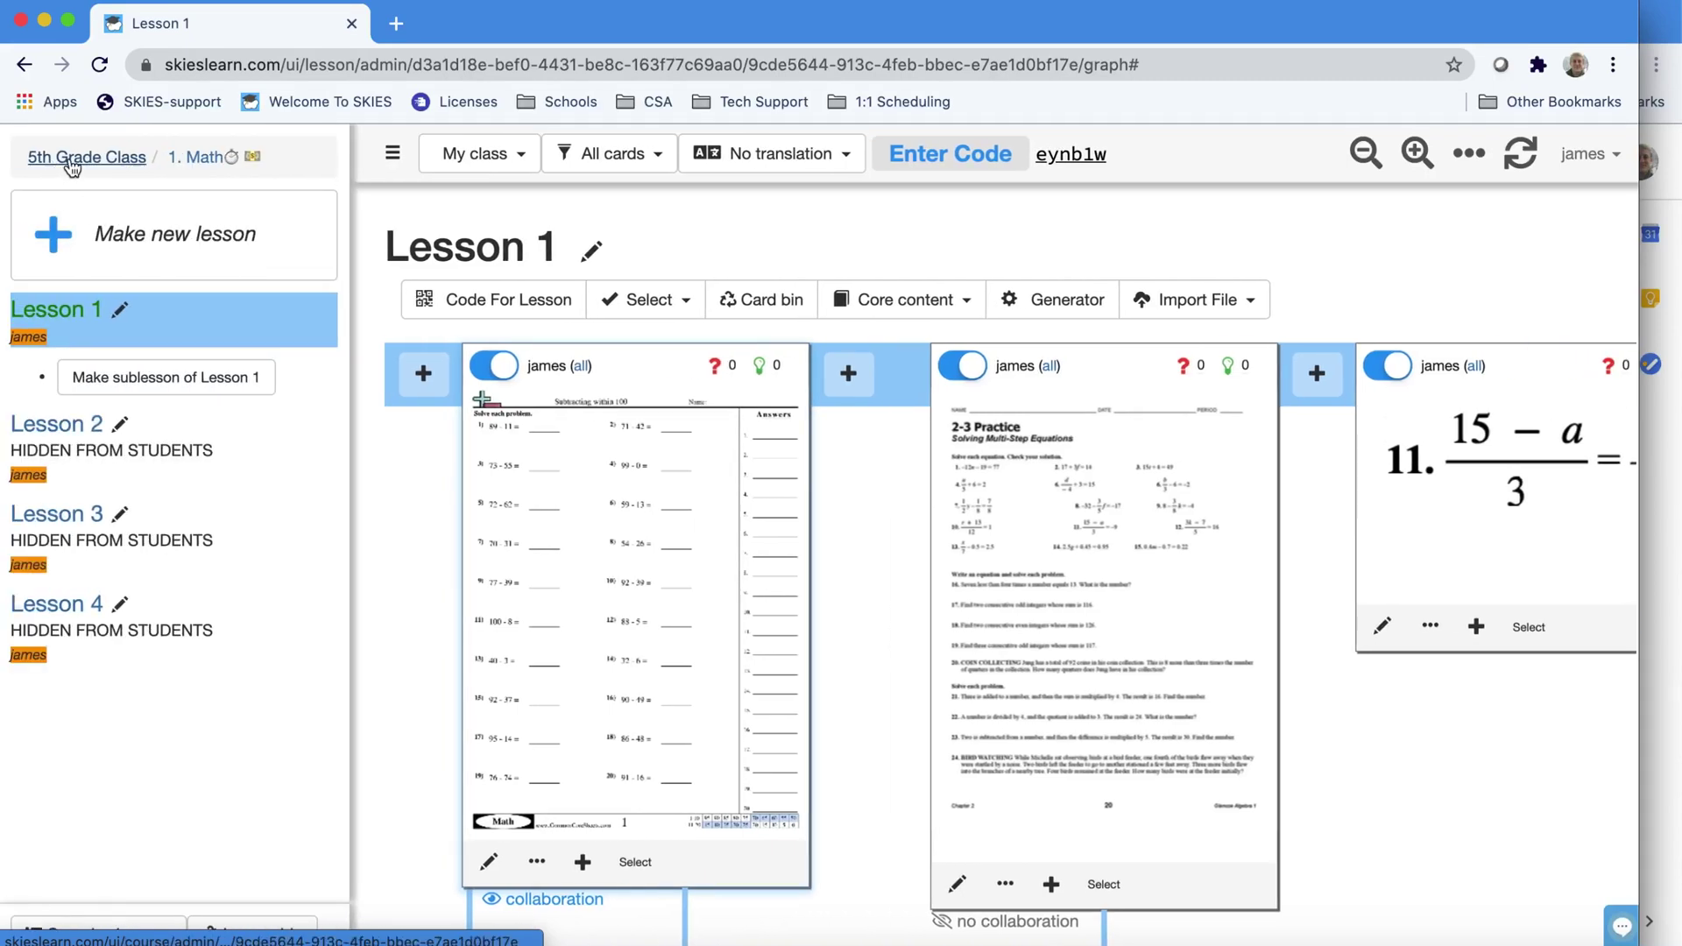
{"action": "left_click", "coordinate": [71, 159]}
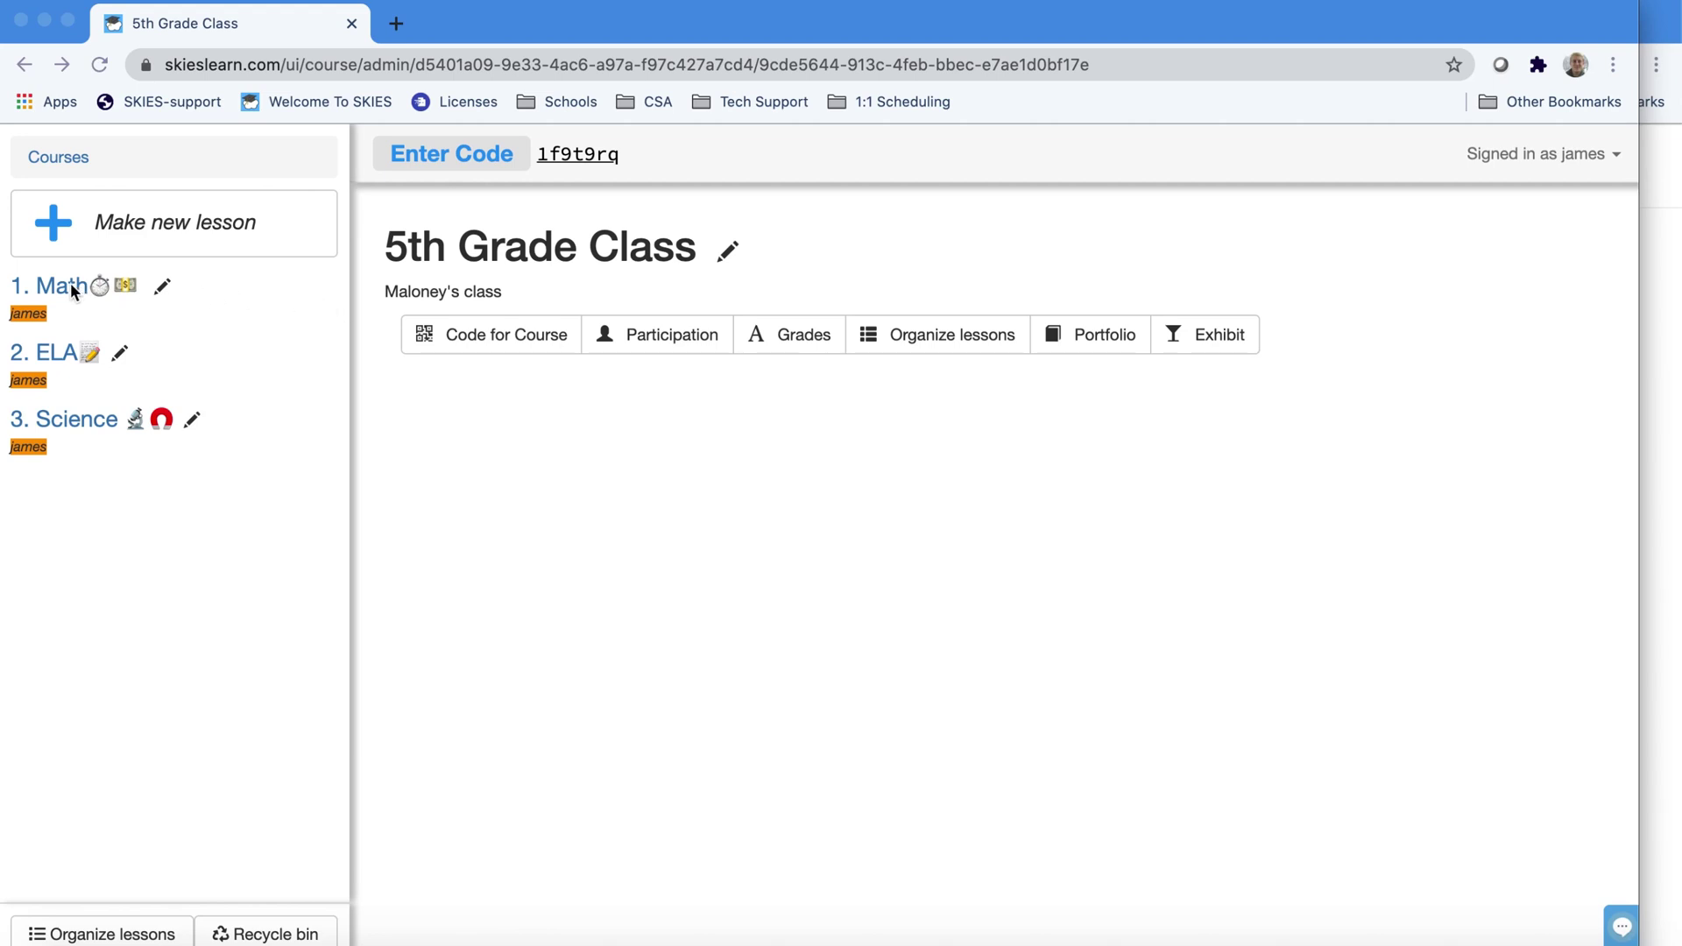
- Copy the ELA Lesson Template in Organize lessons and paste it onto the 2. ELA row
{"action": "left_click", "coordinate": [58, 354]}
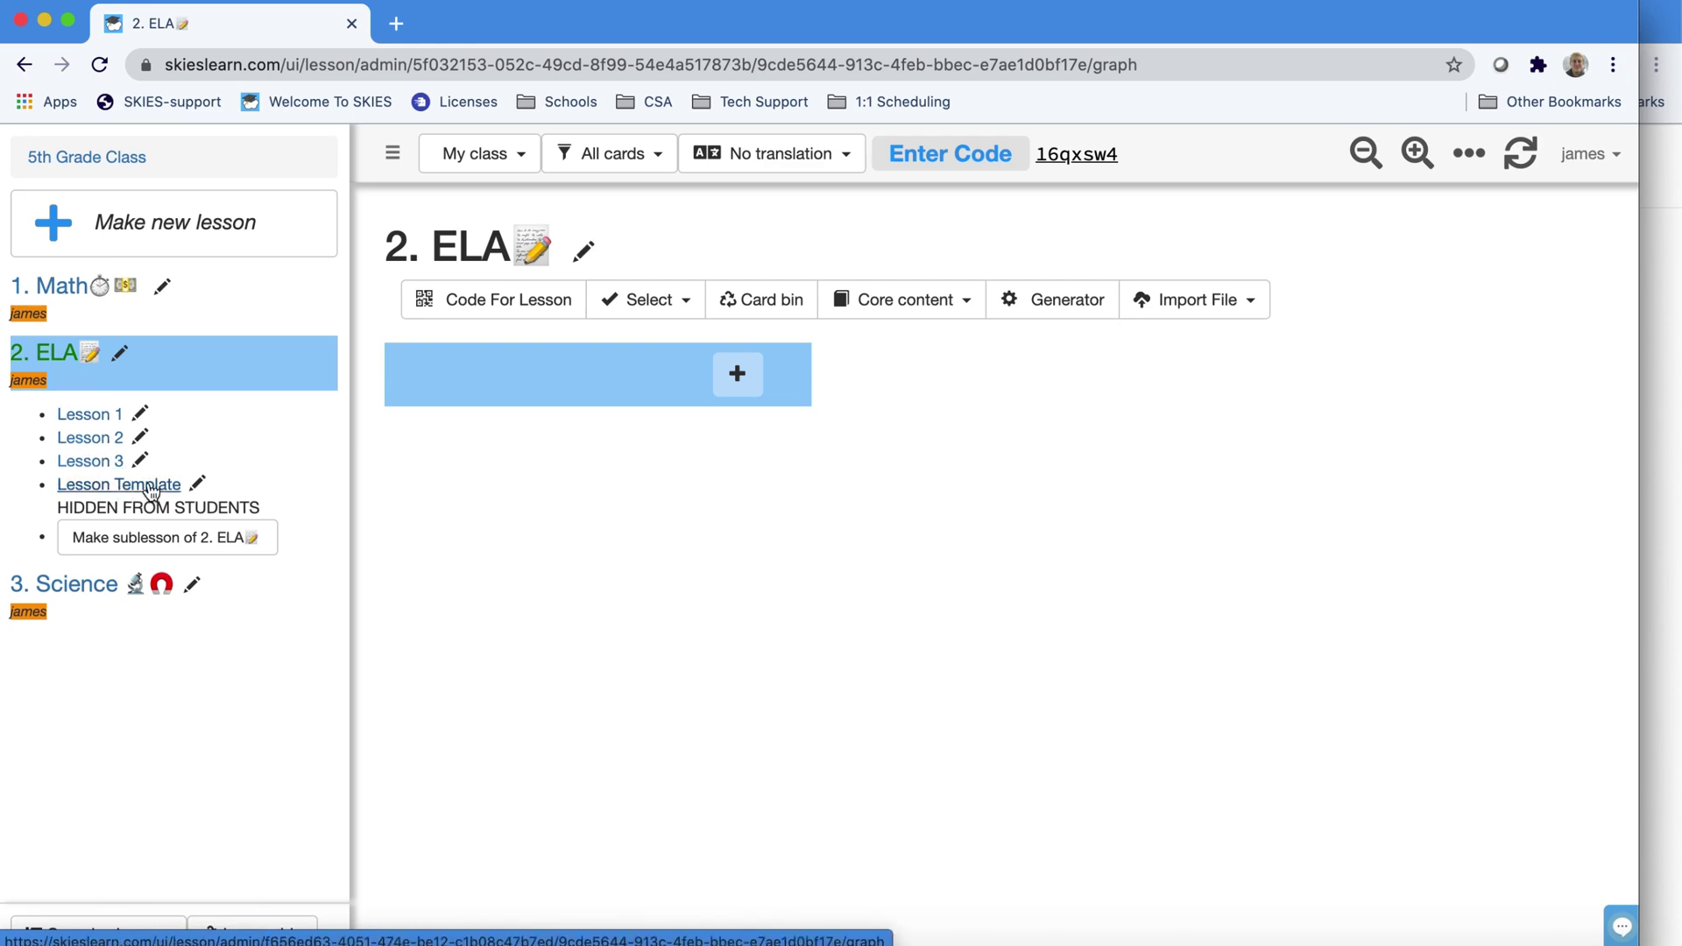
{"action": "left_click", "coordinate": [151, 487]}
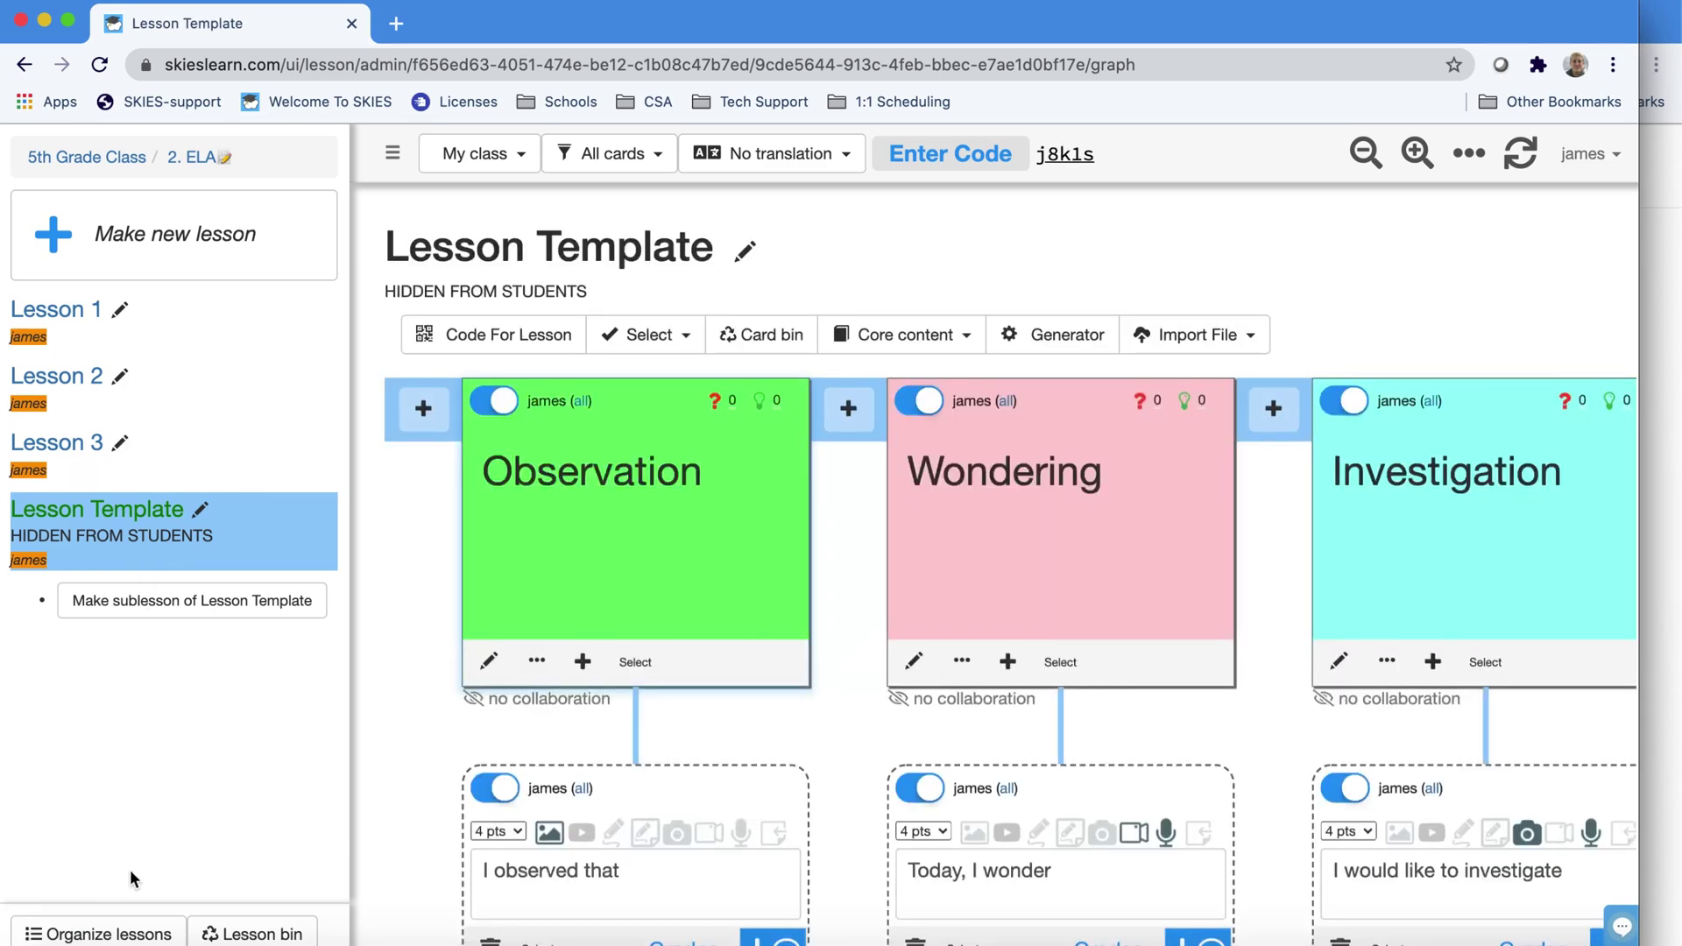
{"action": "left_click", "coordinate": [116, 938]}
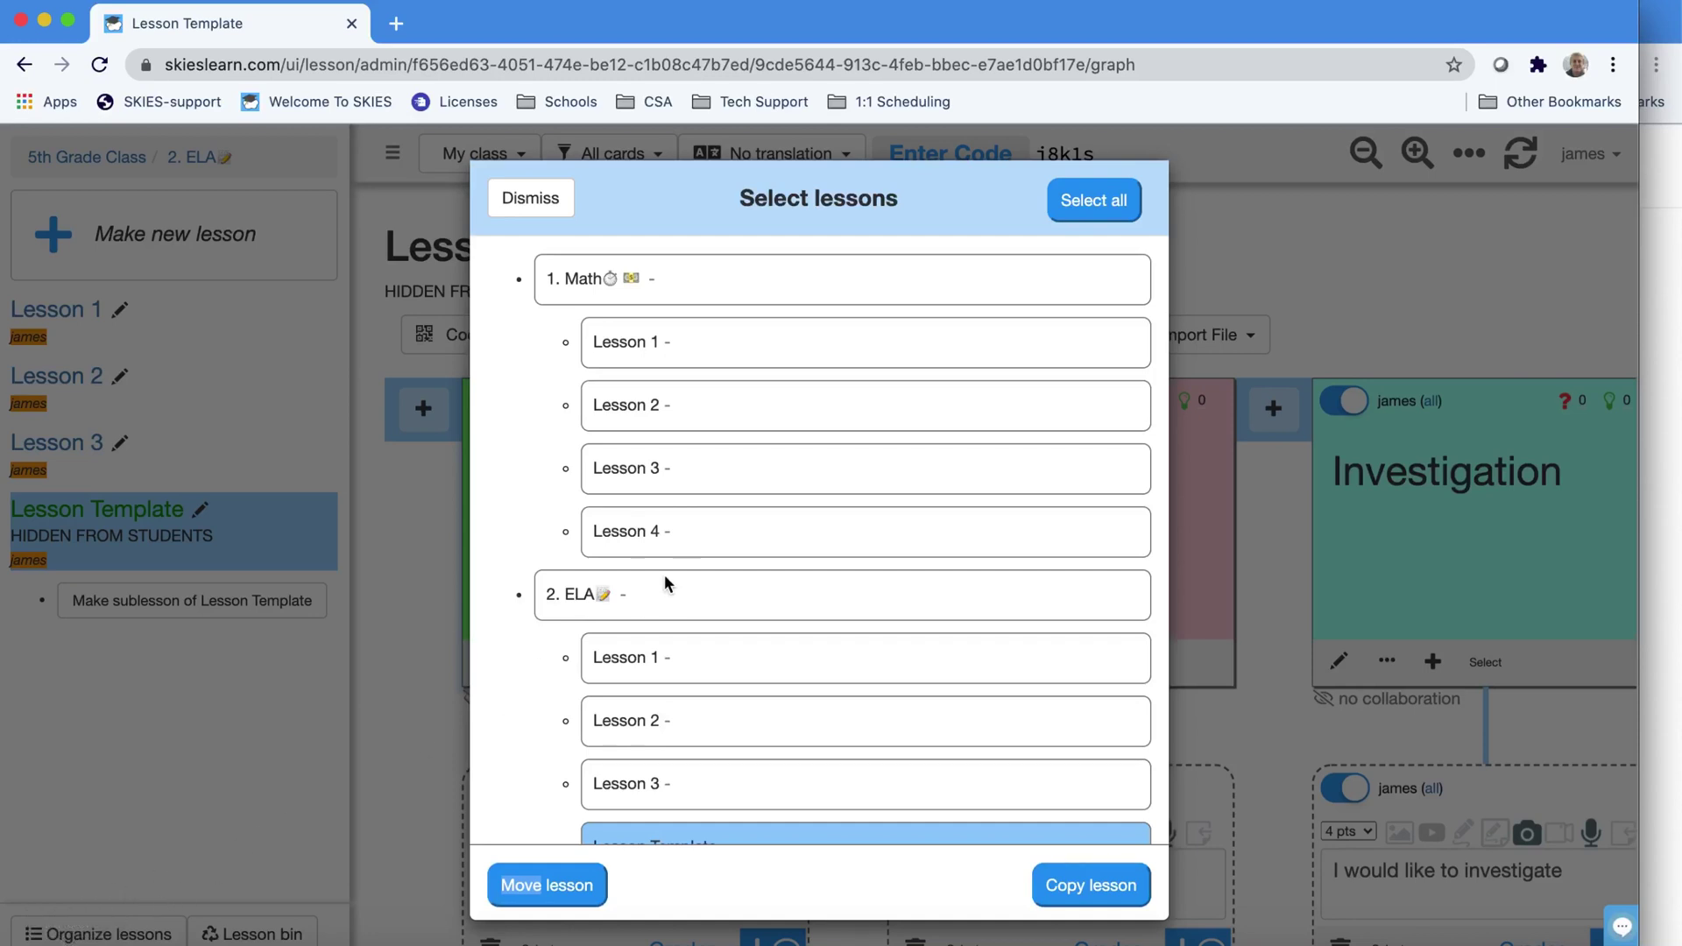
{"action": "scroll", "coordinate": [976, 278], "scroll_direction": "down", "scroll_amount": 5}
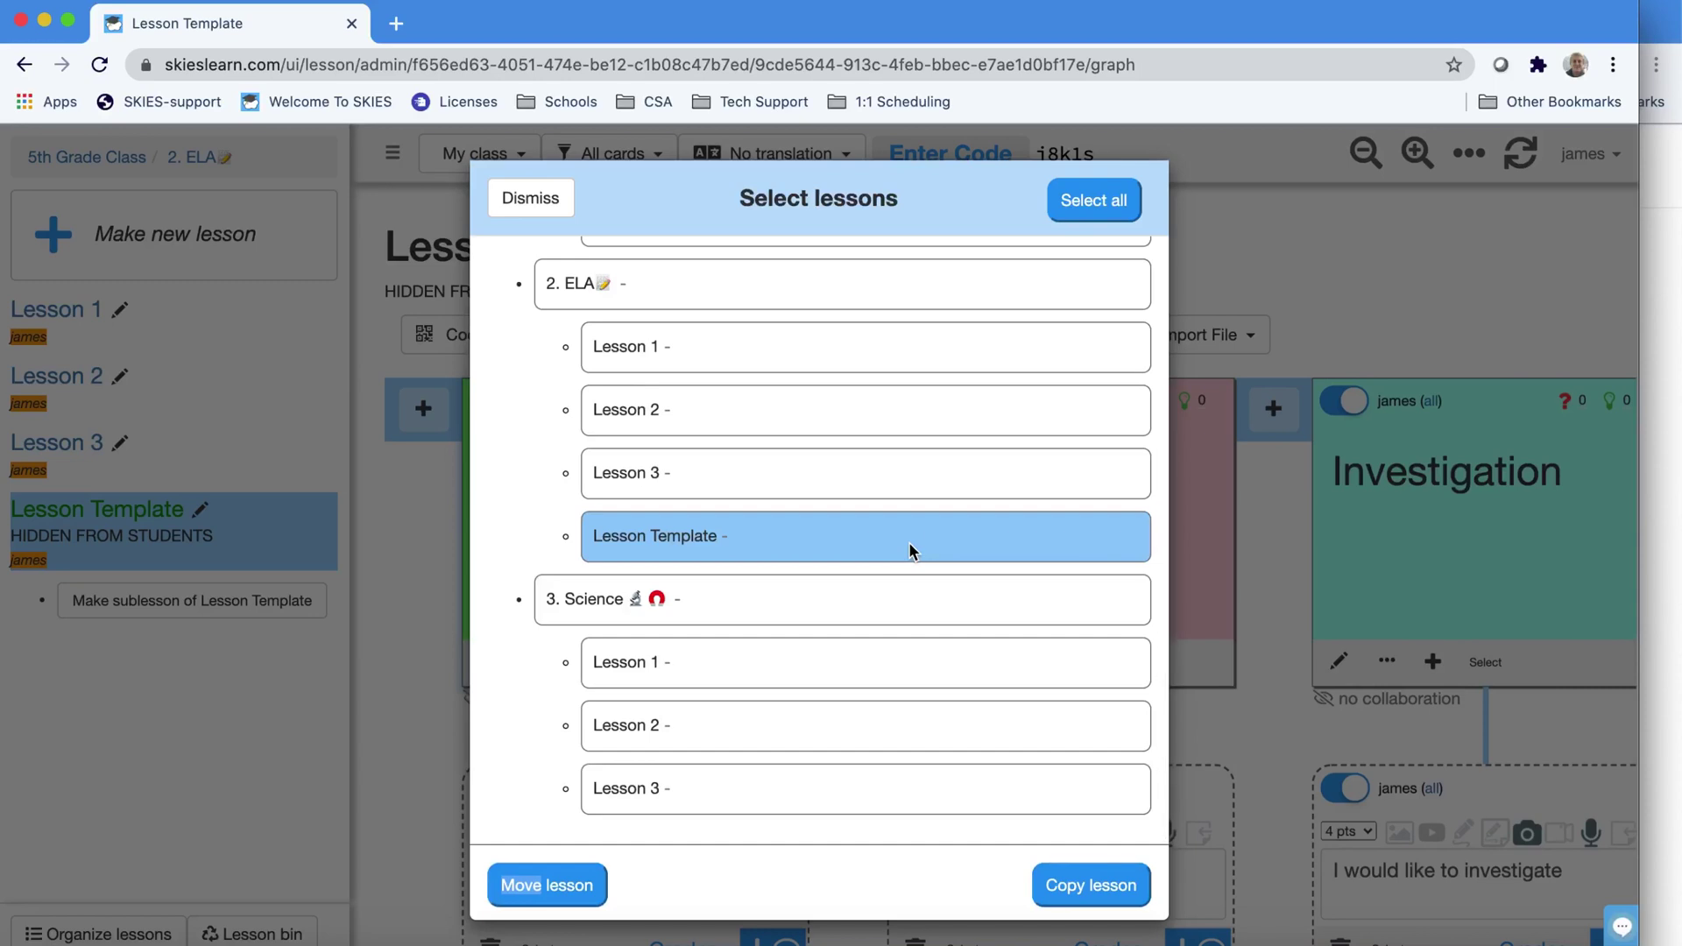
{"action": "left_click", "coordinate": [1087, 887]}
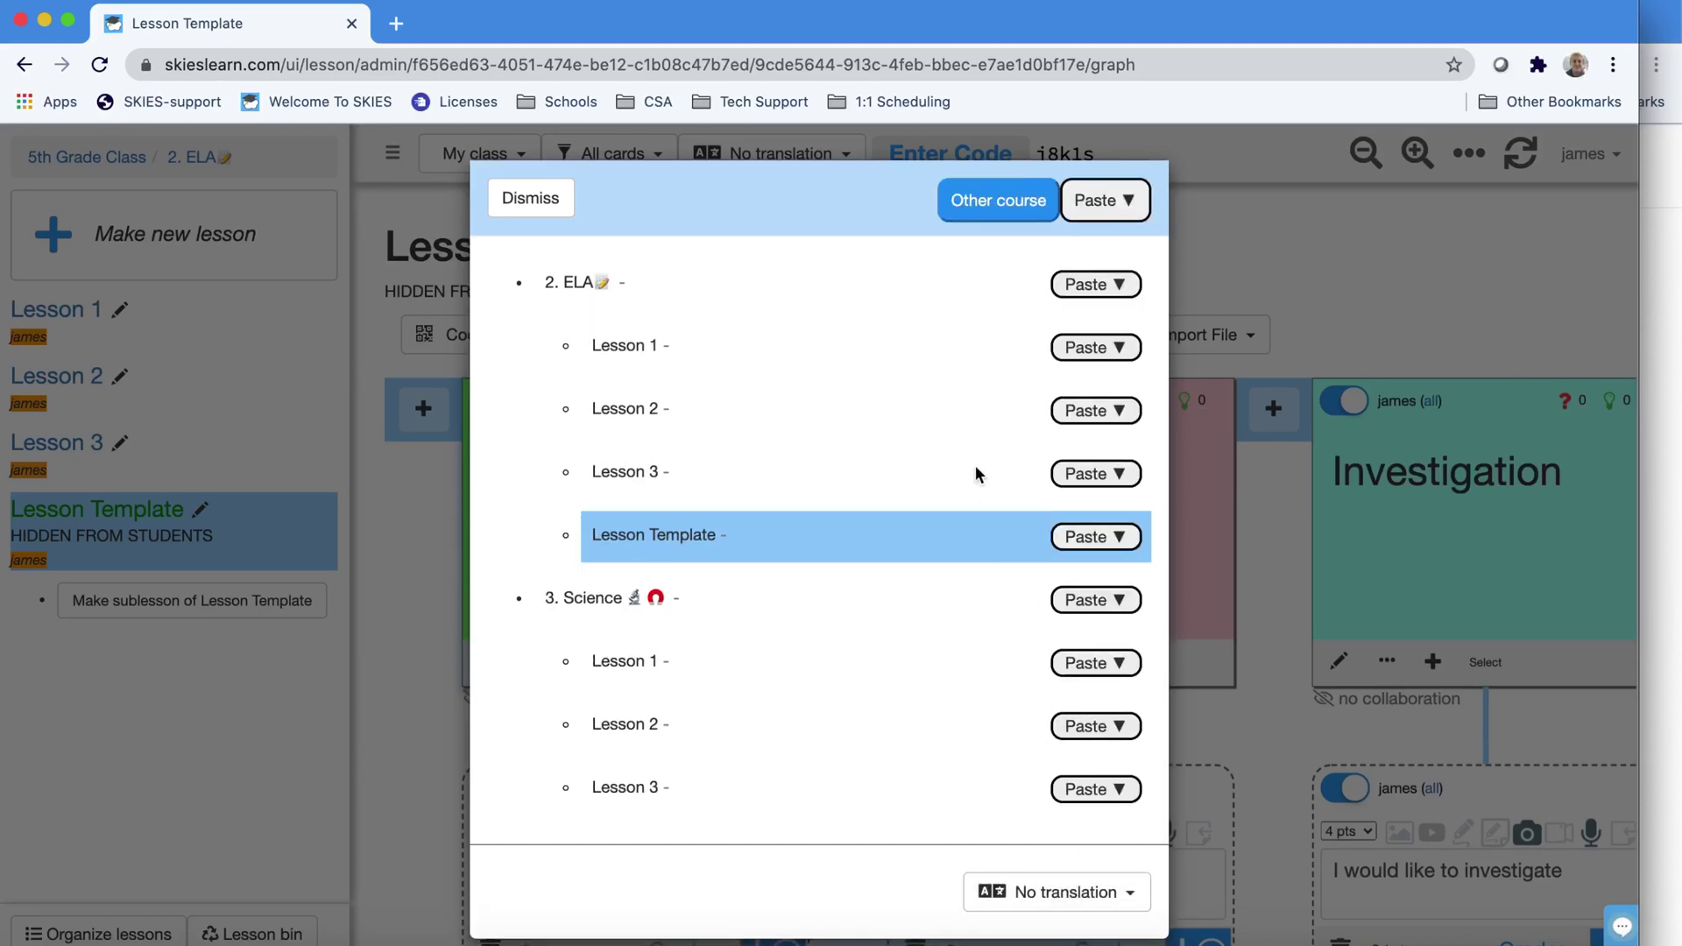
{"action": "scroll", "coordinate": [973, 443], "scroll_direction": "up", "scroll_amount": 1}
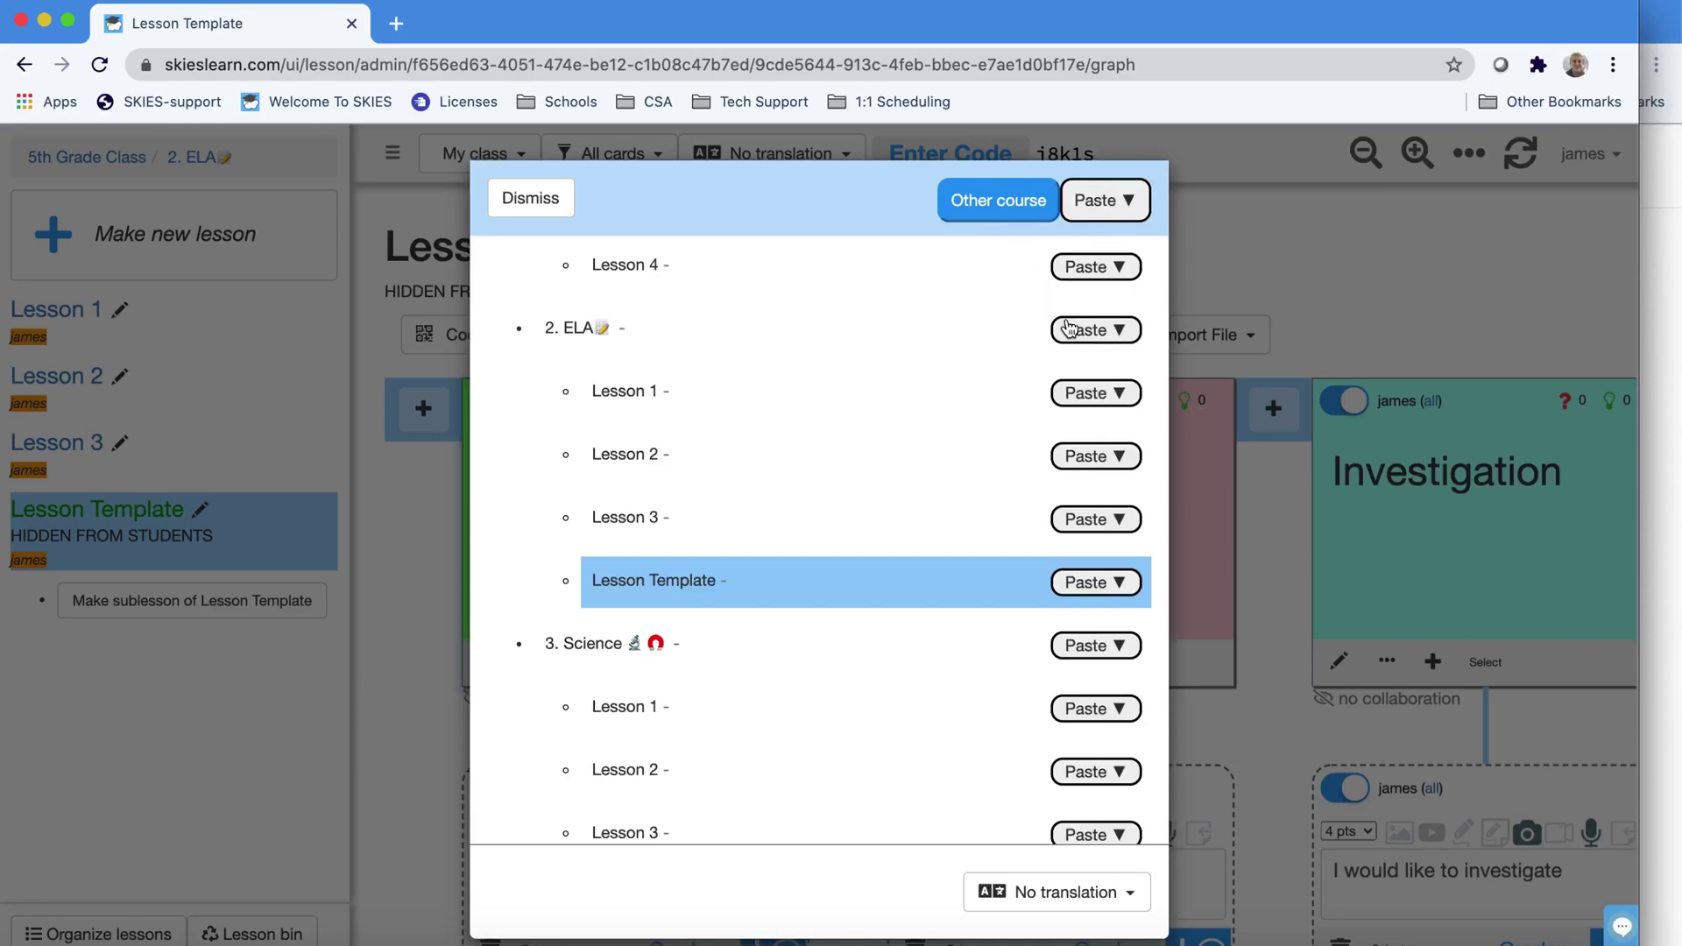
{"action": "left_click", "coordinate": [1119, 329]}
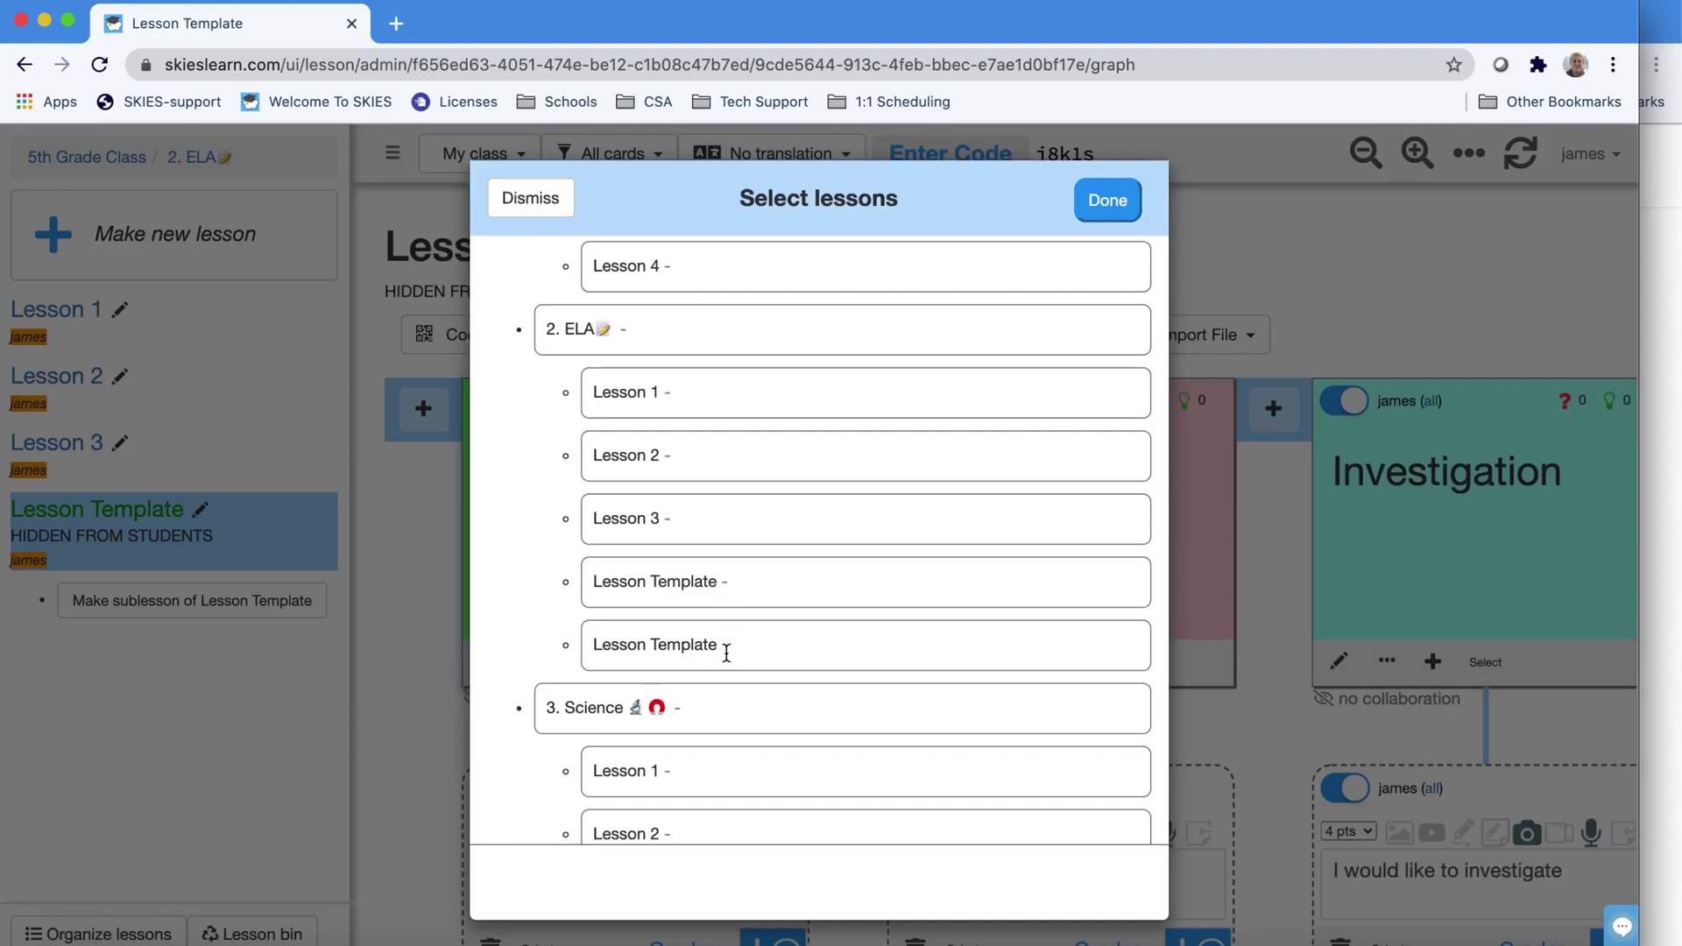
- Rename a Lesson Template copy to Lesson 4 and make it visible to students
{"action": "left_click", "coordinate": [1109, 199]}
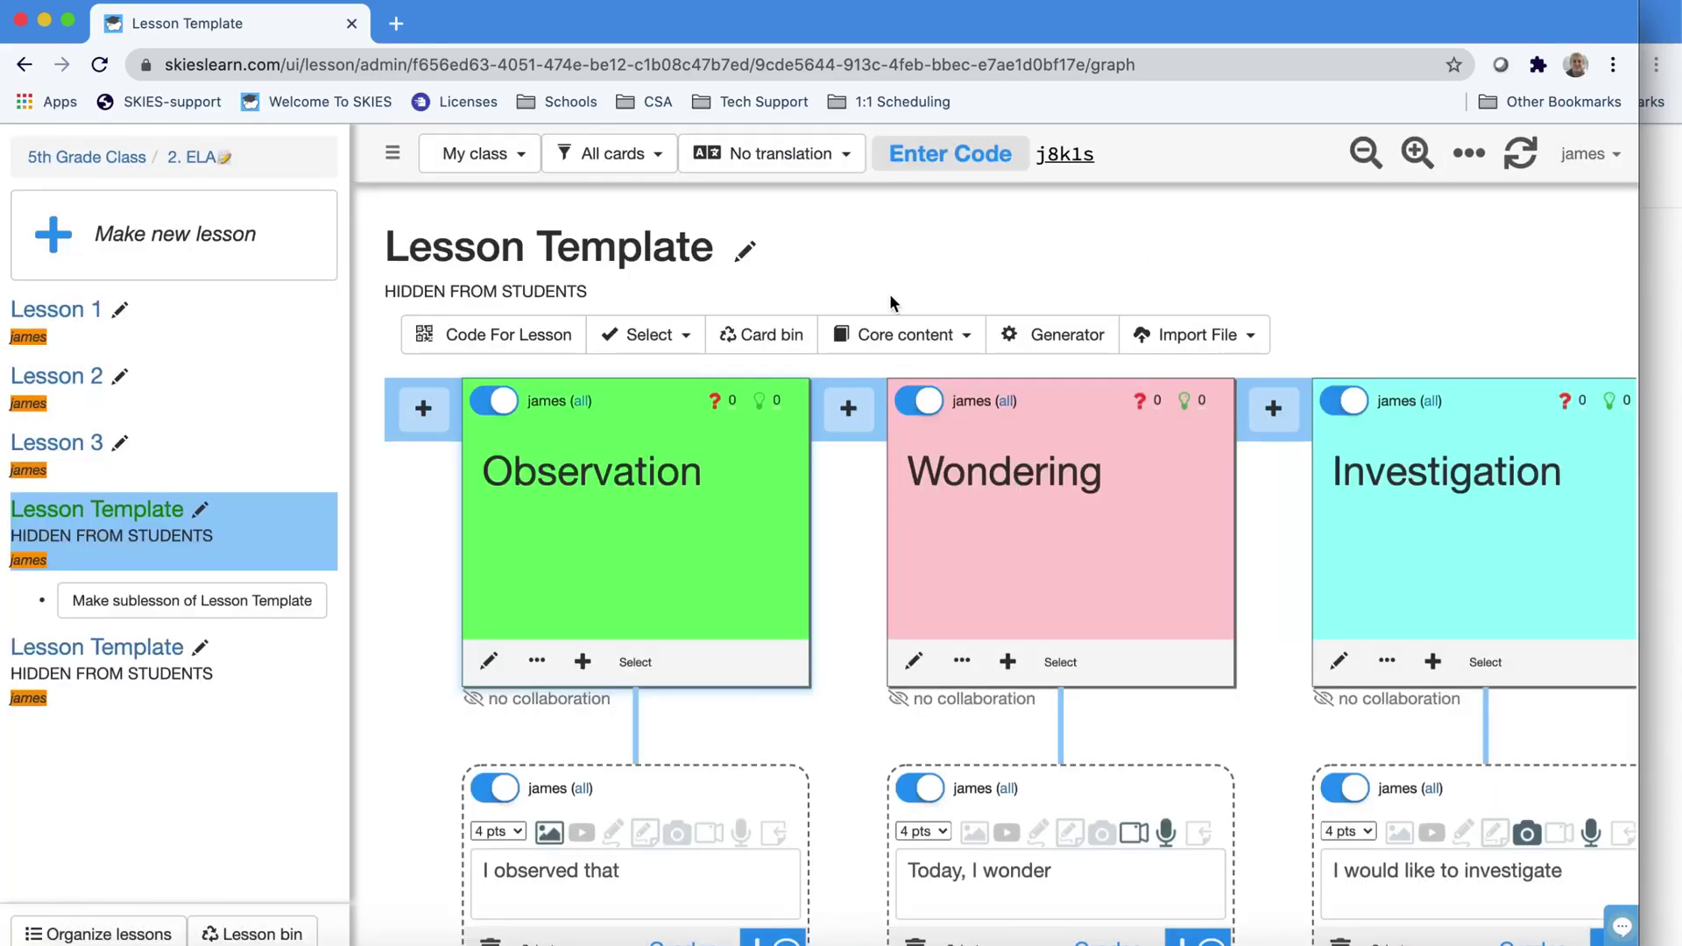
{"action": "left_click", "coordinate": [201, 510]}
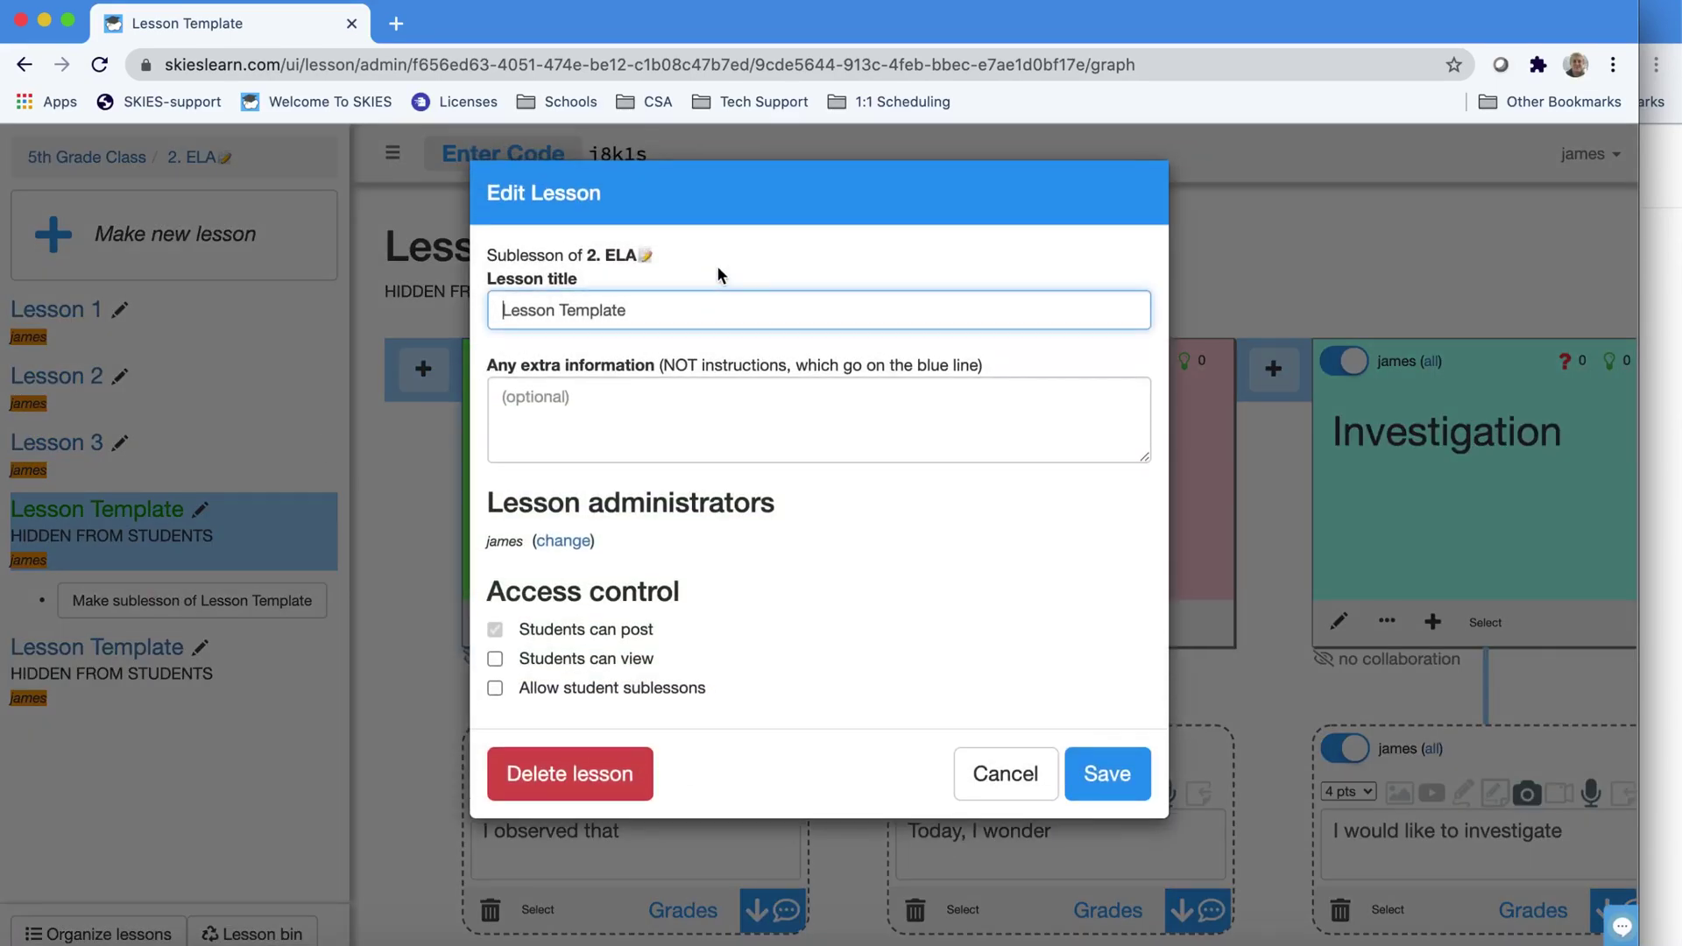
{"action": "double_click", "coordinate": [716, 320]}
{"action": "triple_click", "coordinate": [716, 320]}
{"action": "type", "text": "Lesson 4"}
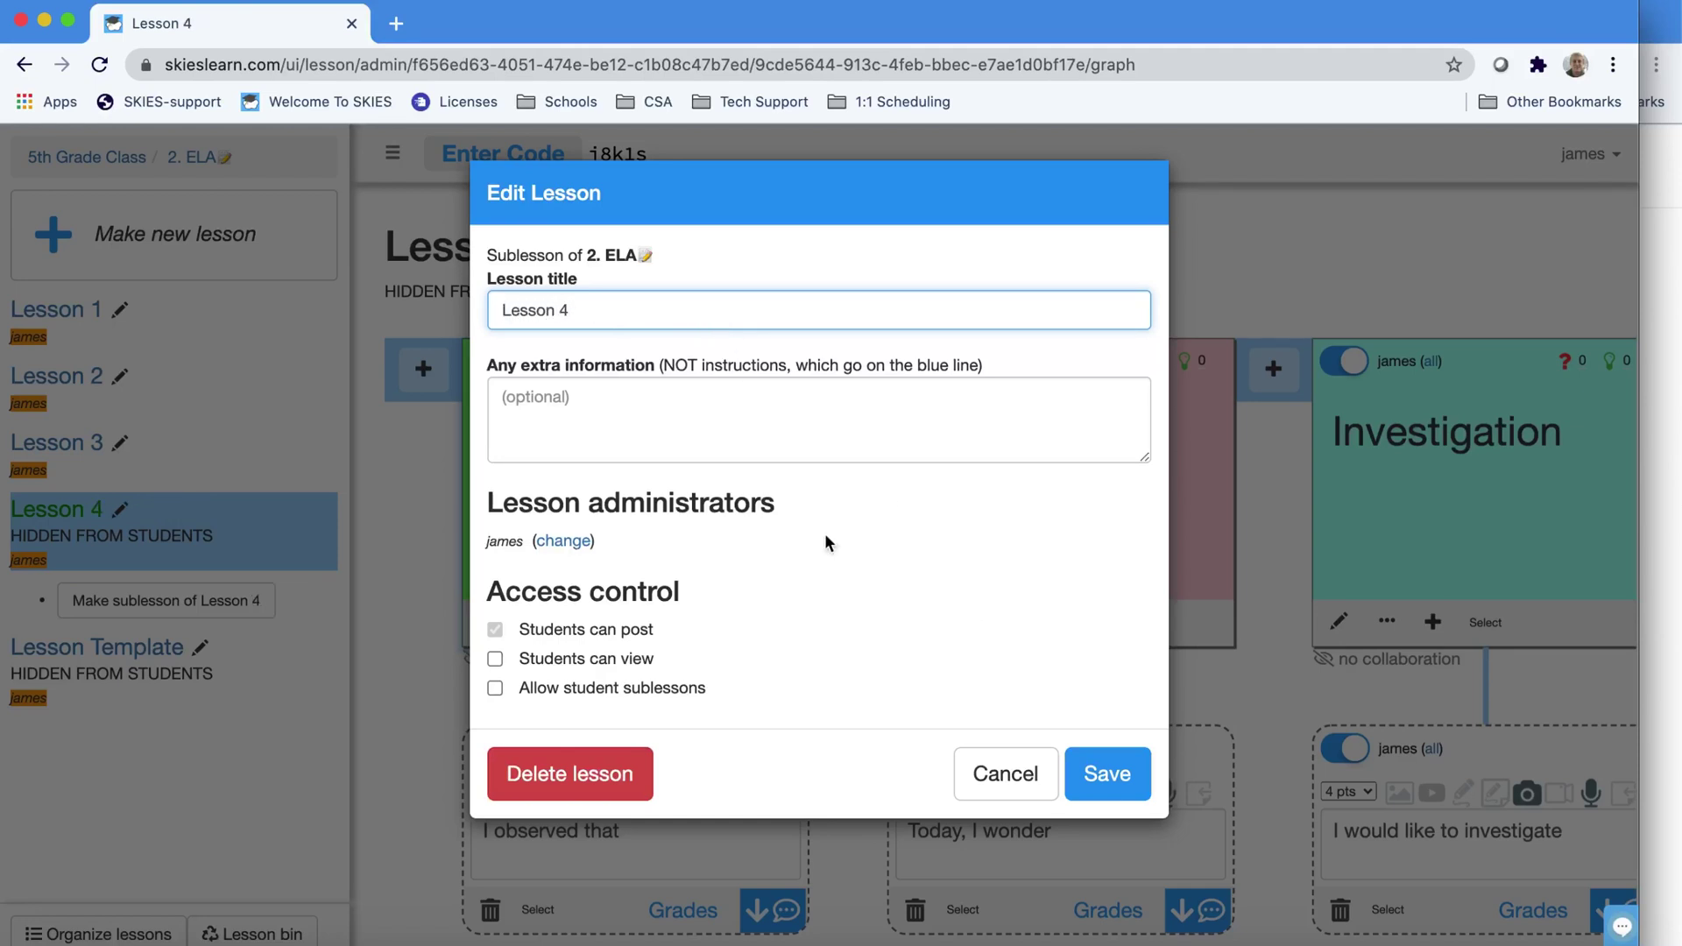
{"action": "left_click", "coordinate": [495, 659]}
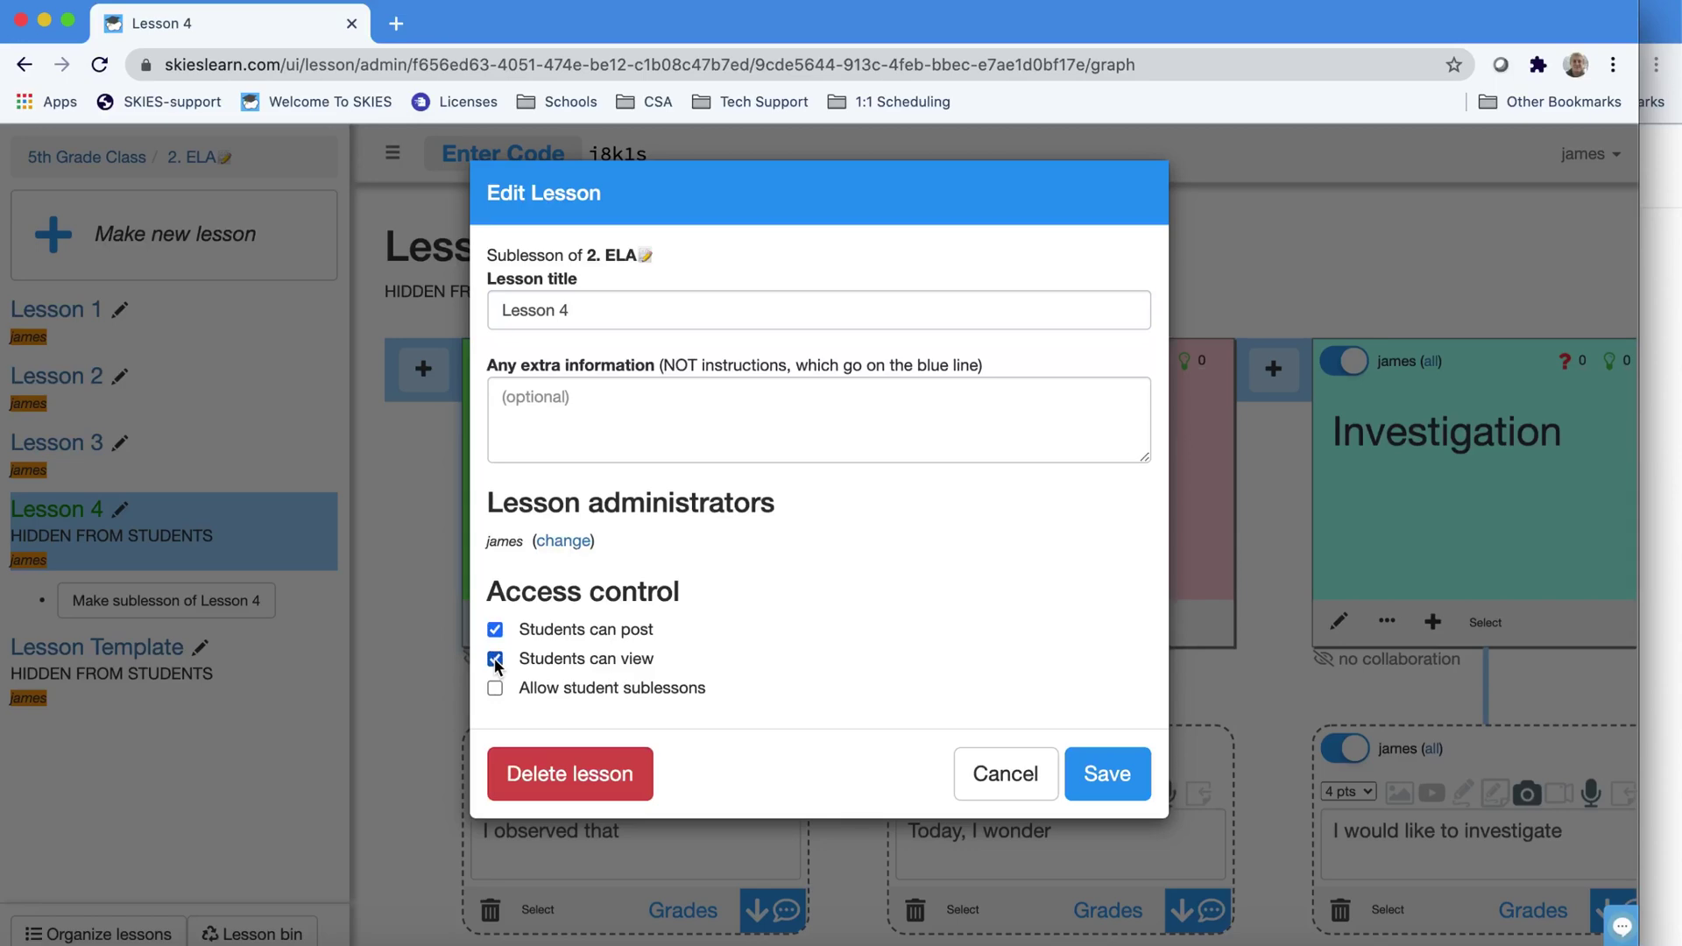
{"action": "left_click", "coordinate": [1106, 773]}
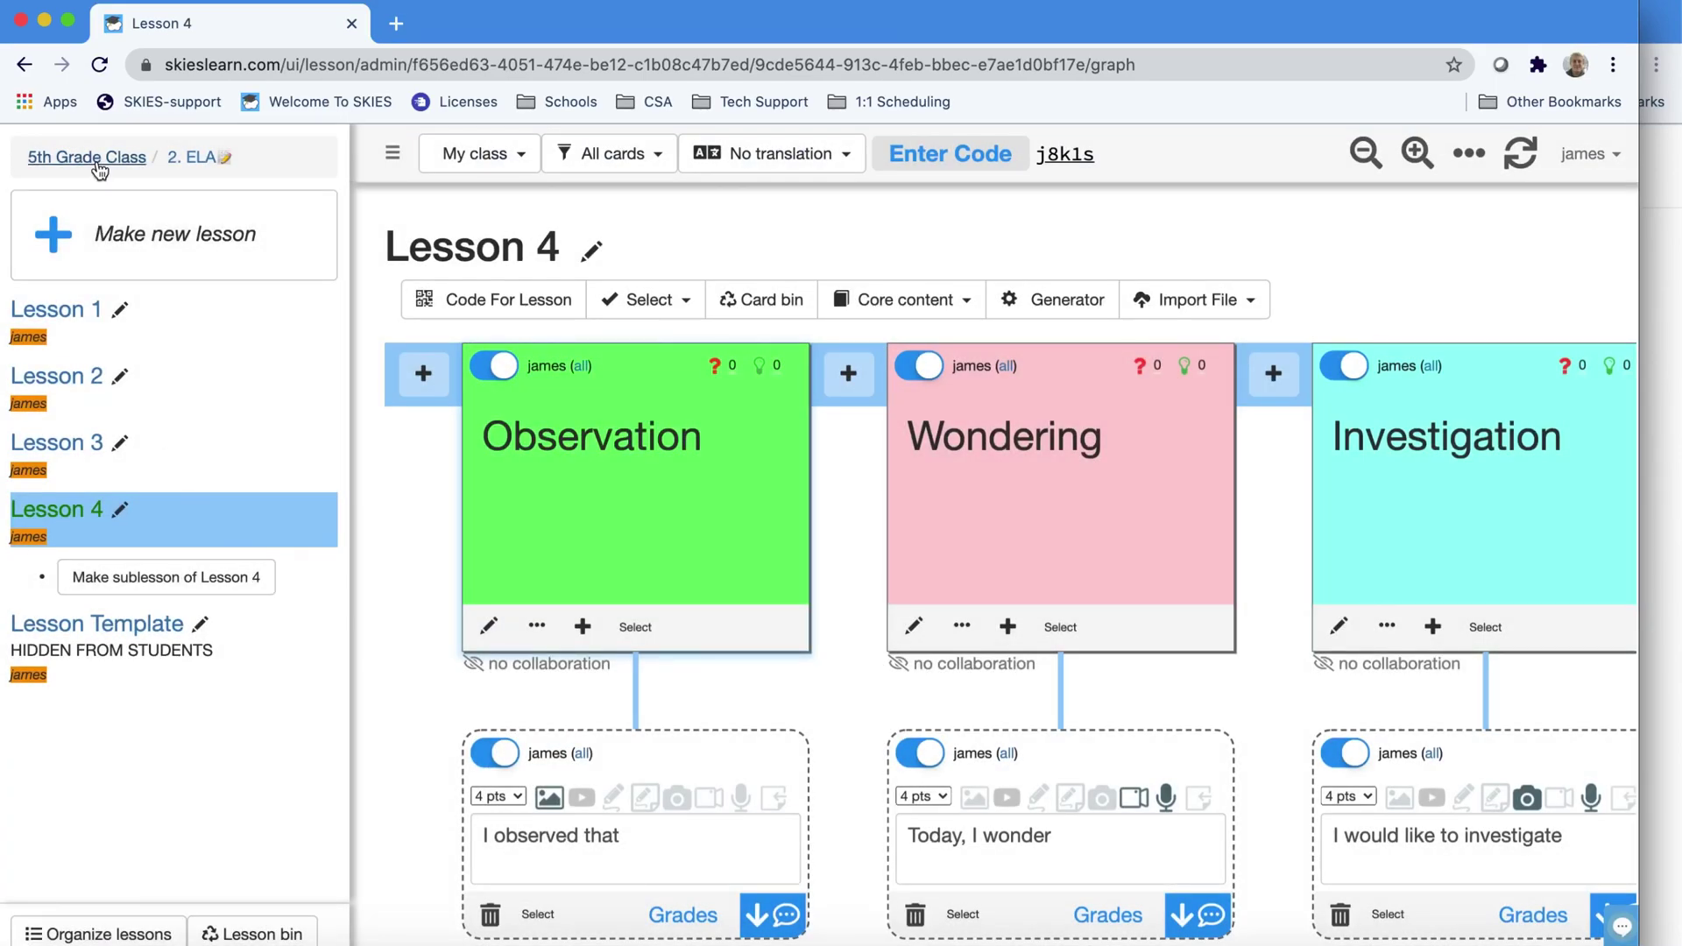
- Copy the Lesson Template again and paste it into 2. ELA
{"action": "left_click", "coordinate": [202, 157]}
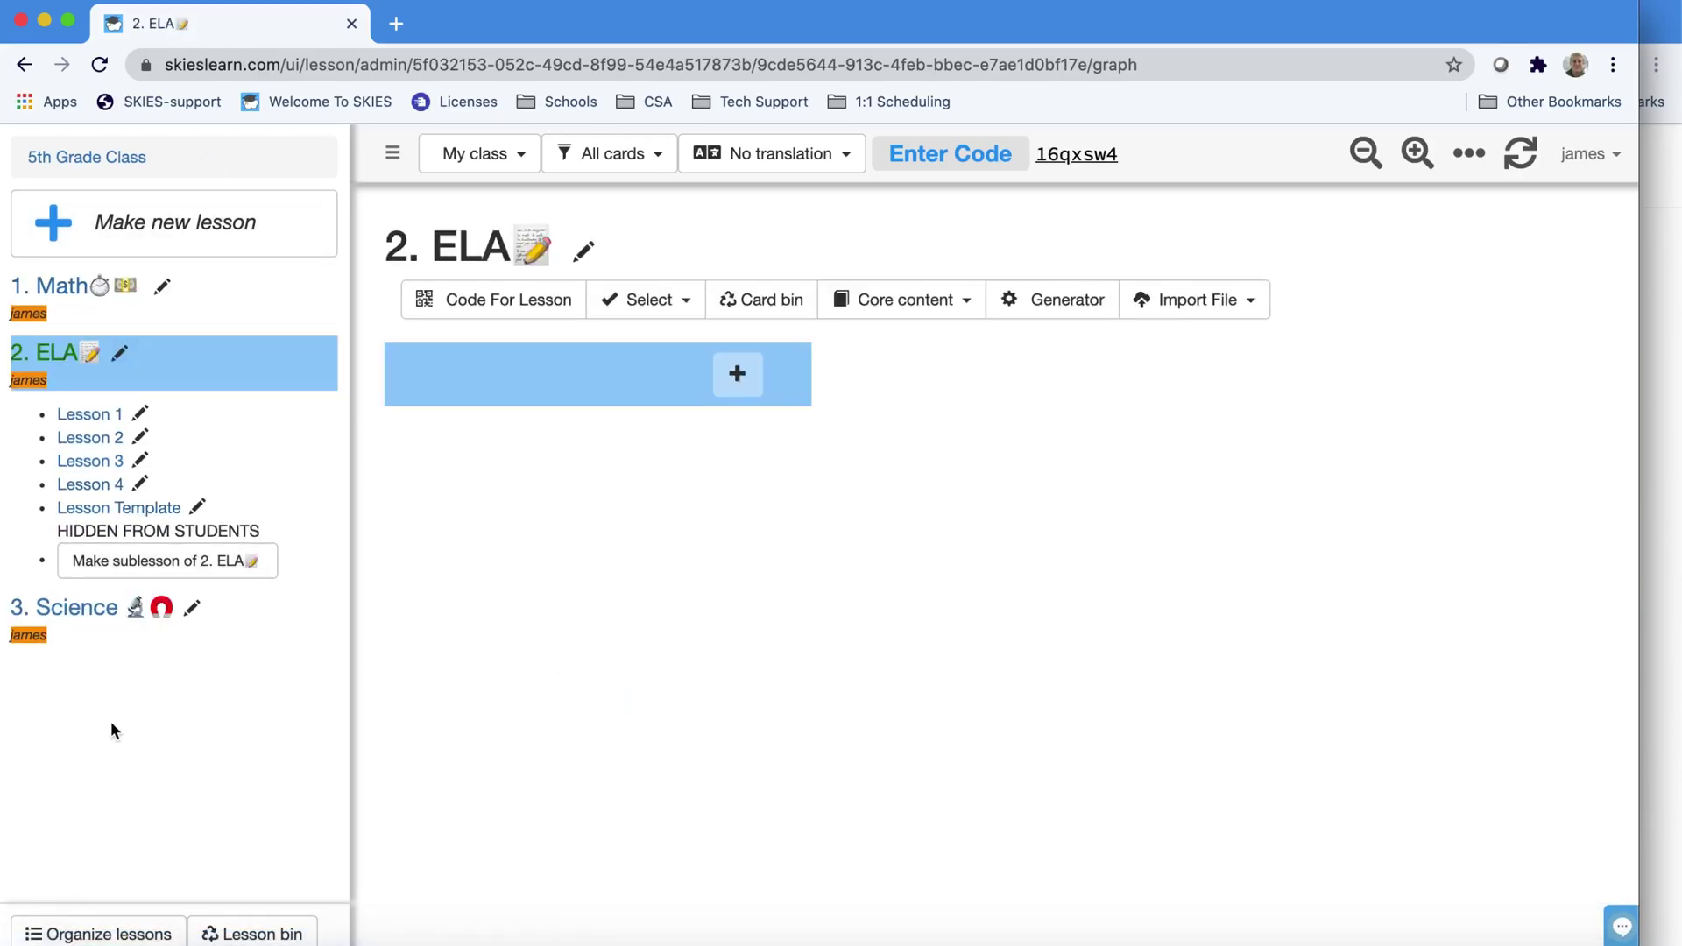
{"action": "left_click", "coordinate": [110, 936]}
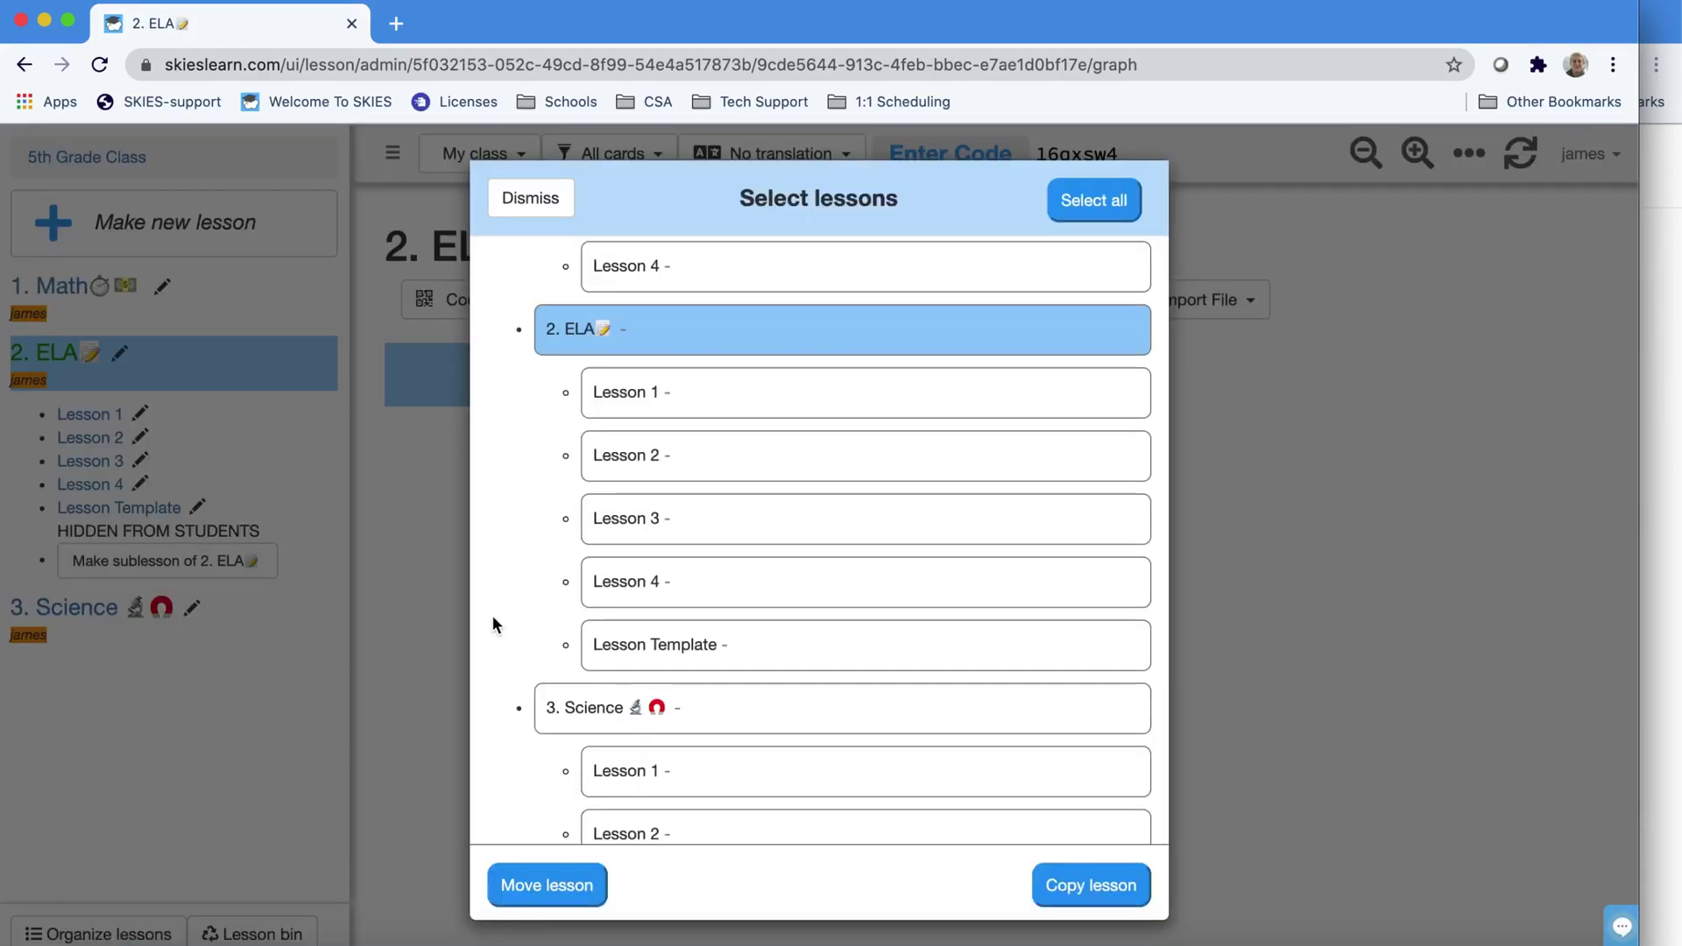
{"action": "left_click", "coordinate": [689, 331]}
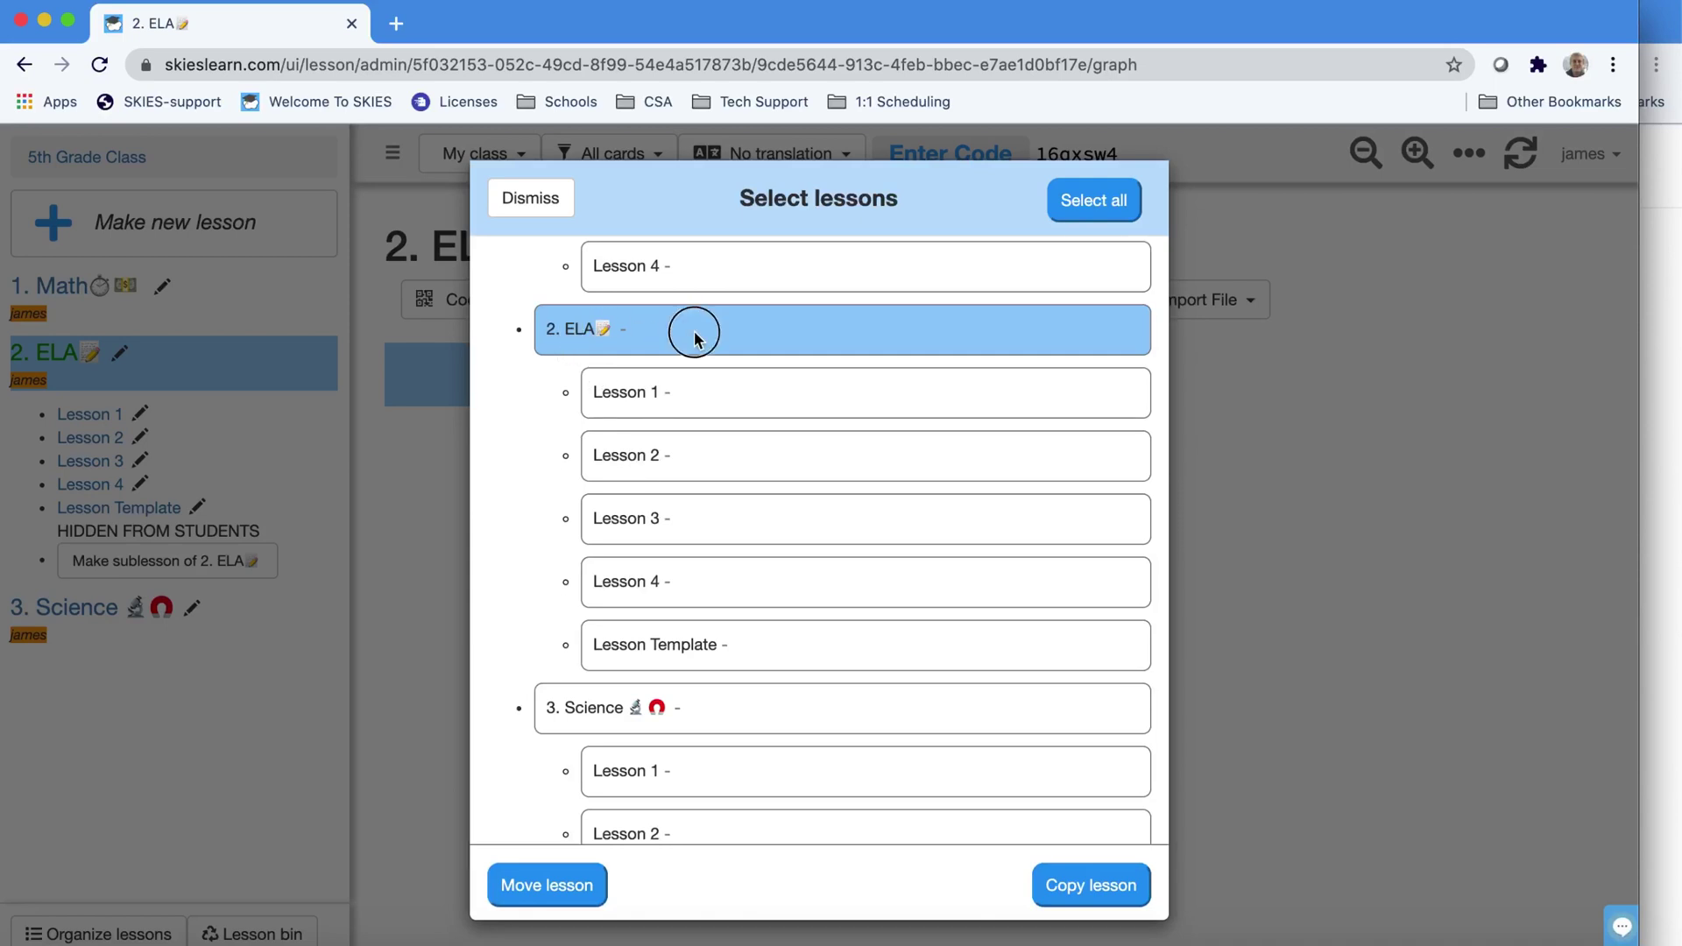
{"action": "left_click", "coordinate": [703, 649]}
{"action": "left_click", "coordinate": [1089, 886]}
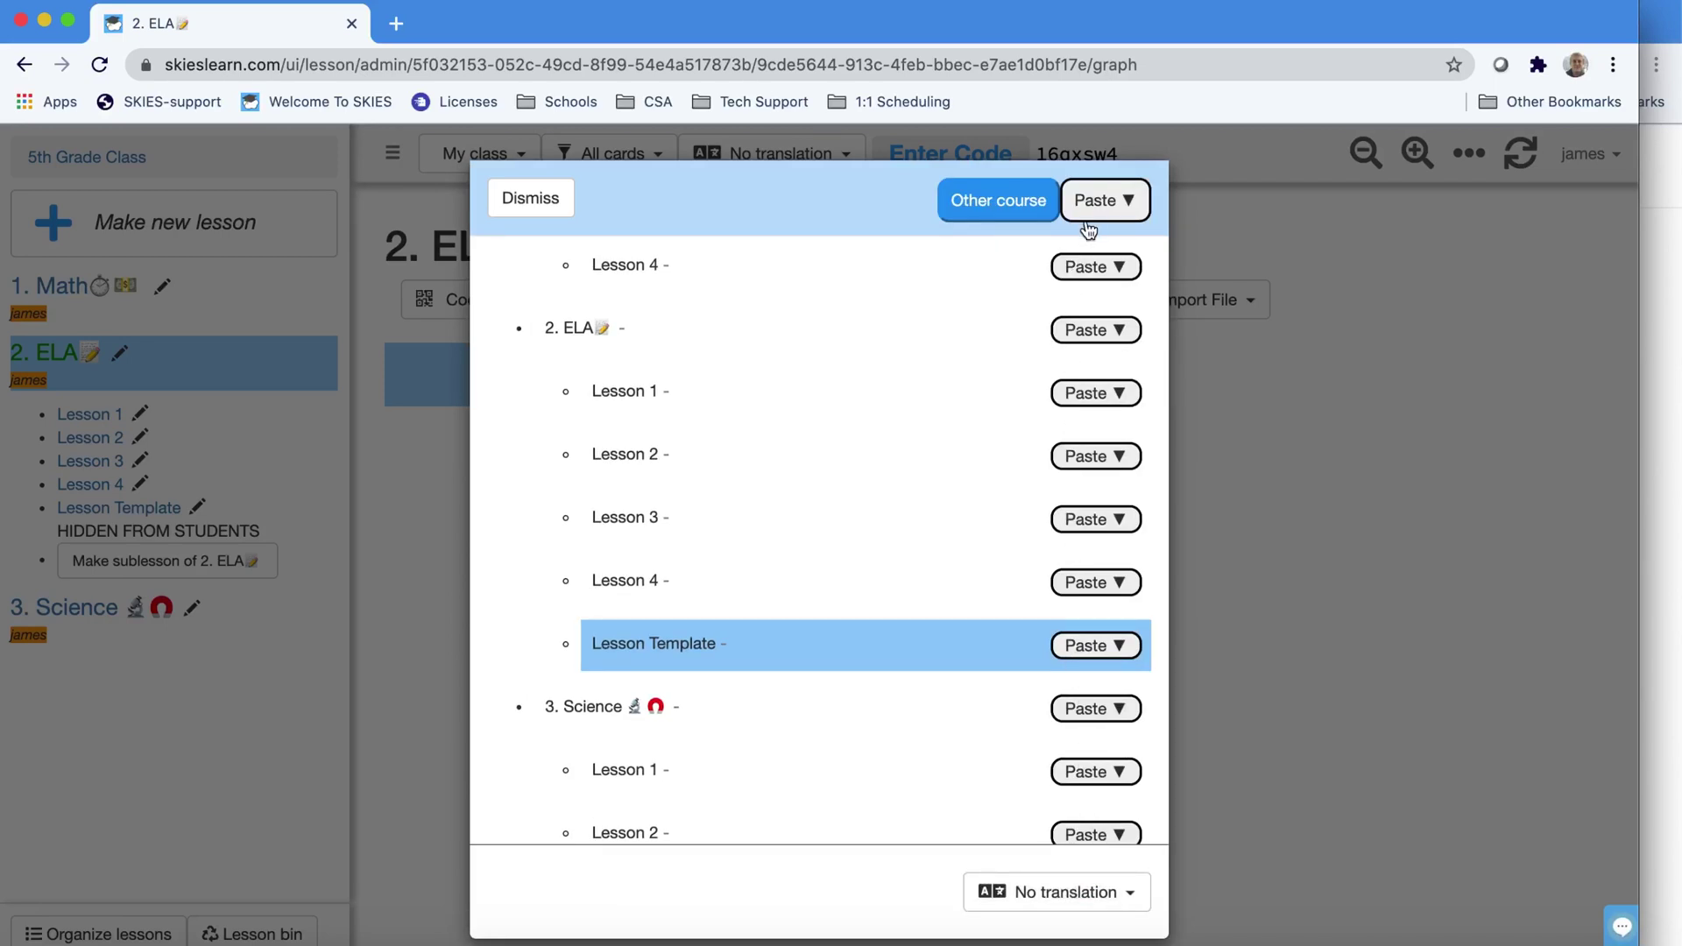
{"action": "left_click", "coordinate": [1099, 330]}
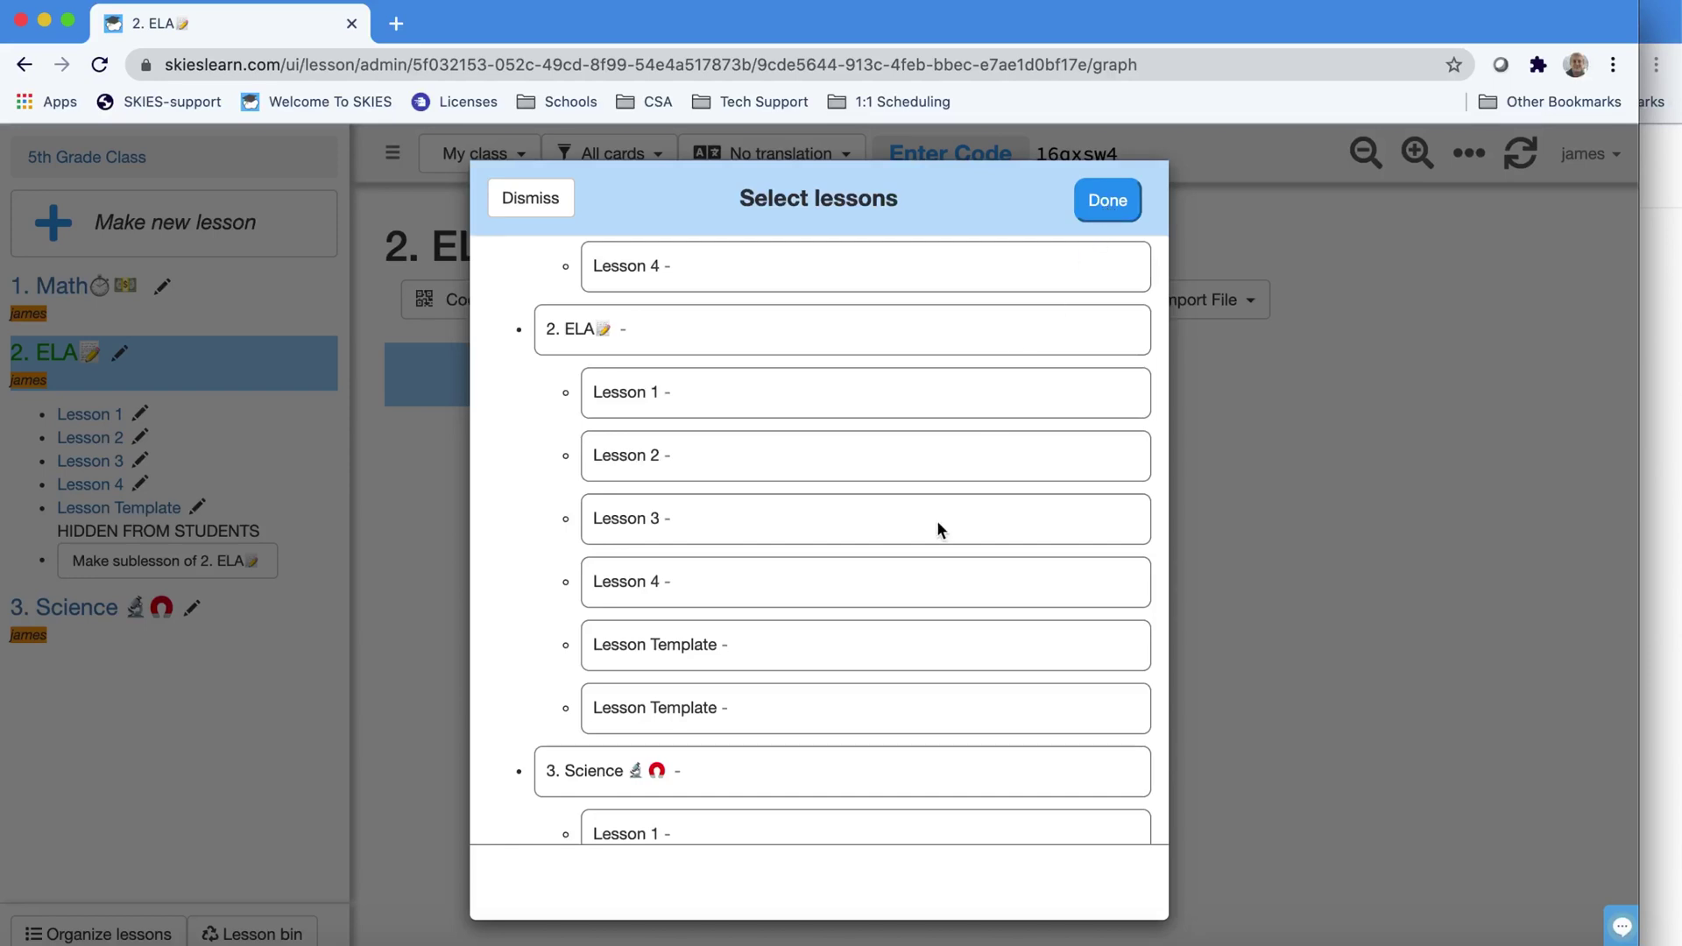
{"action": "left_click", "coordinate": [1099, 219]}
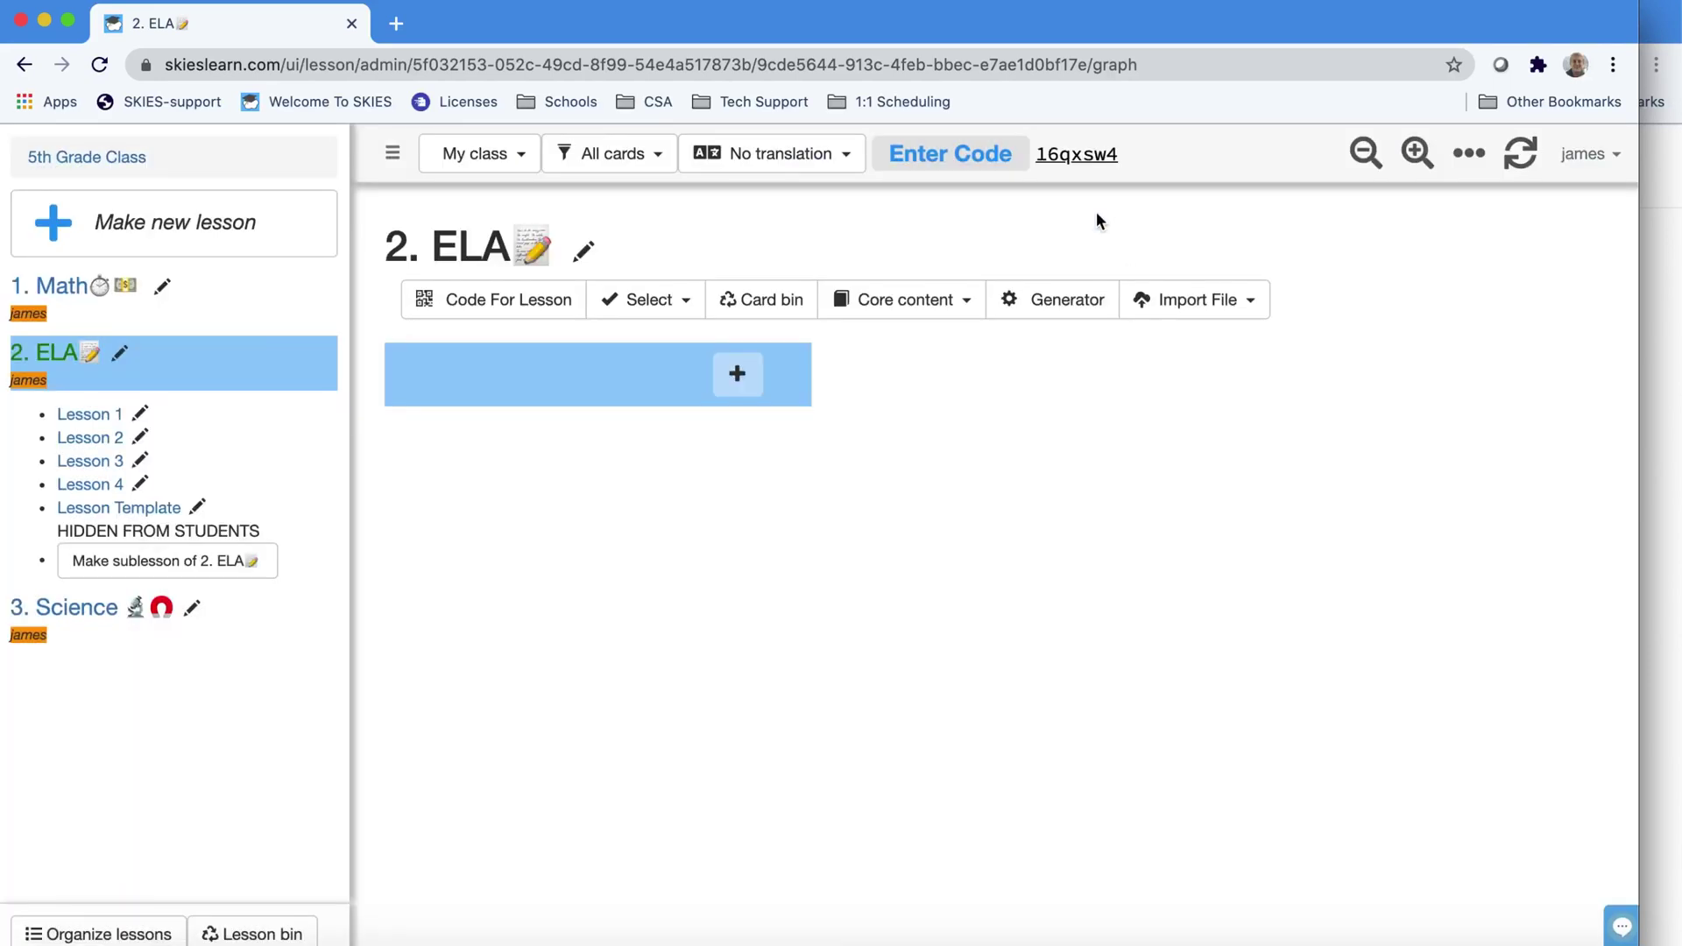
- Rename that Lesson Template to Lesson 5, enable Students can view, and save
{"action": "left_click", "coordinate": [199, 508]}
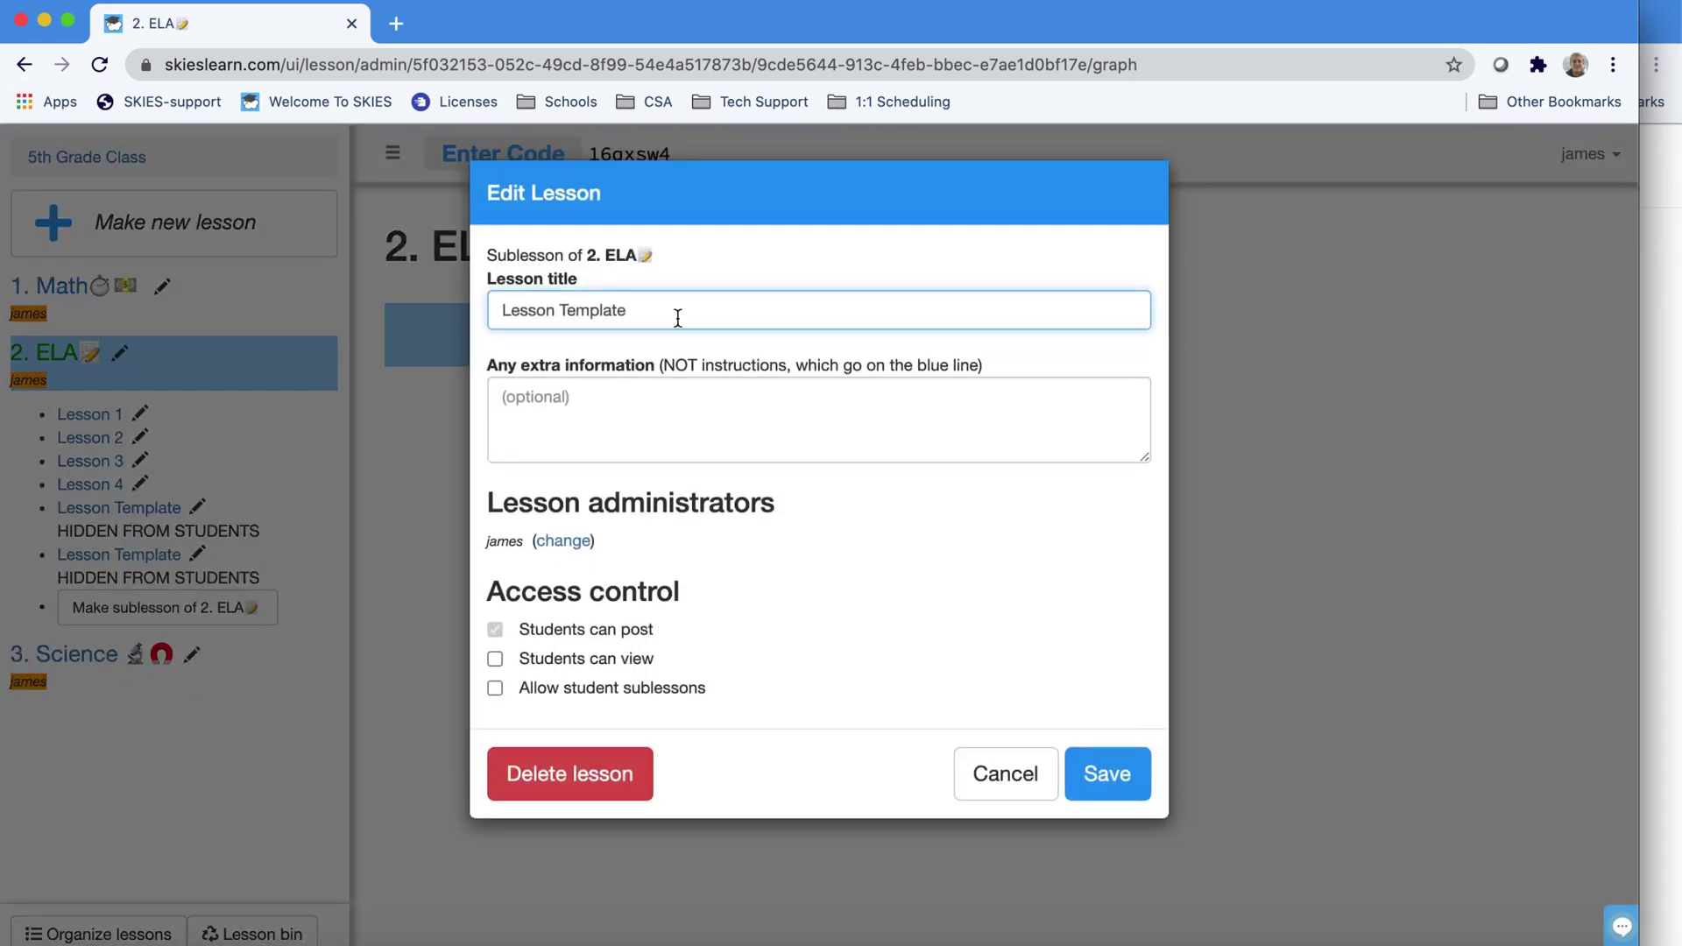
{"action": "key", "text": "alt+shift+Left"}
{"action": "type", "text": "5"}
{"action": "left_click", "coordinate": [635, 659]}
{"action": "left_click", "coordinate": [1106, 776]}
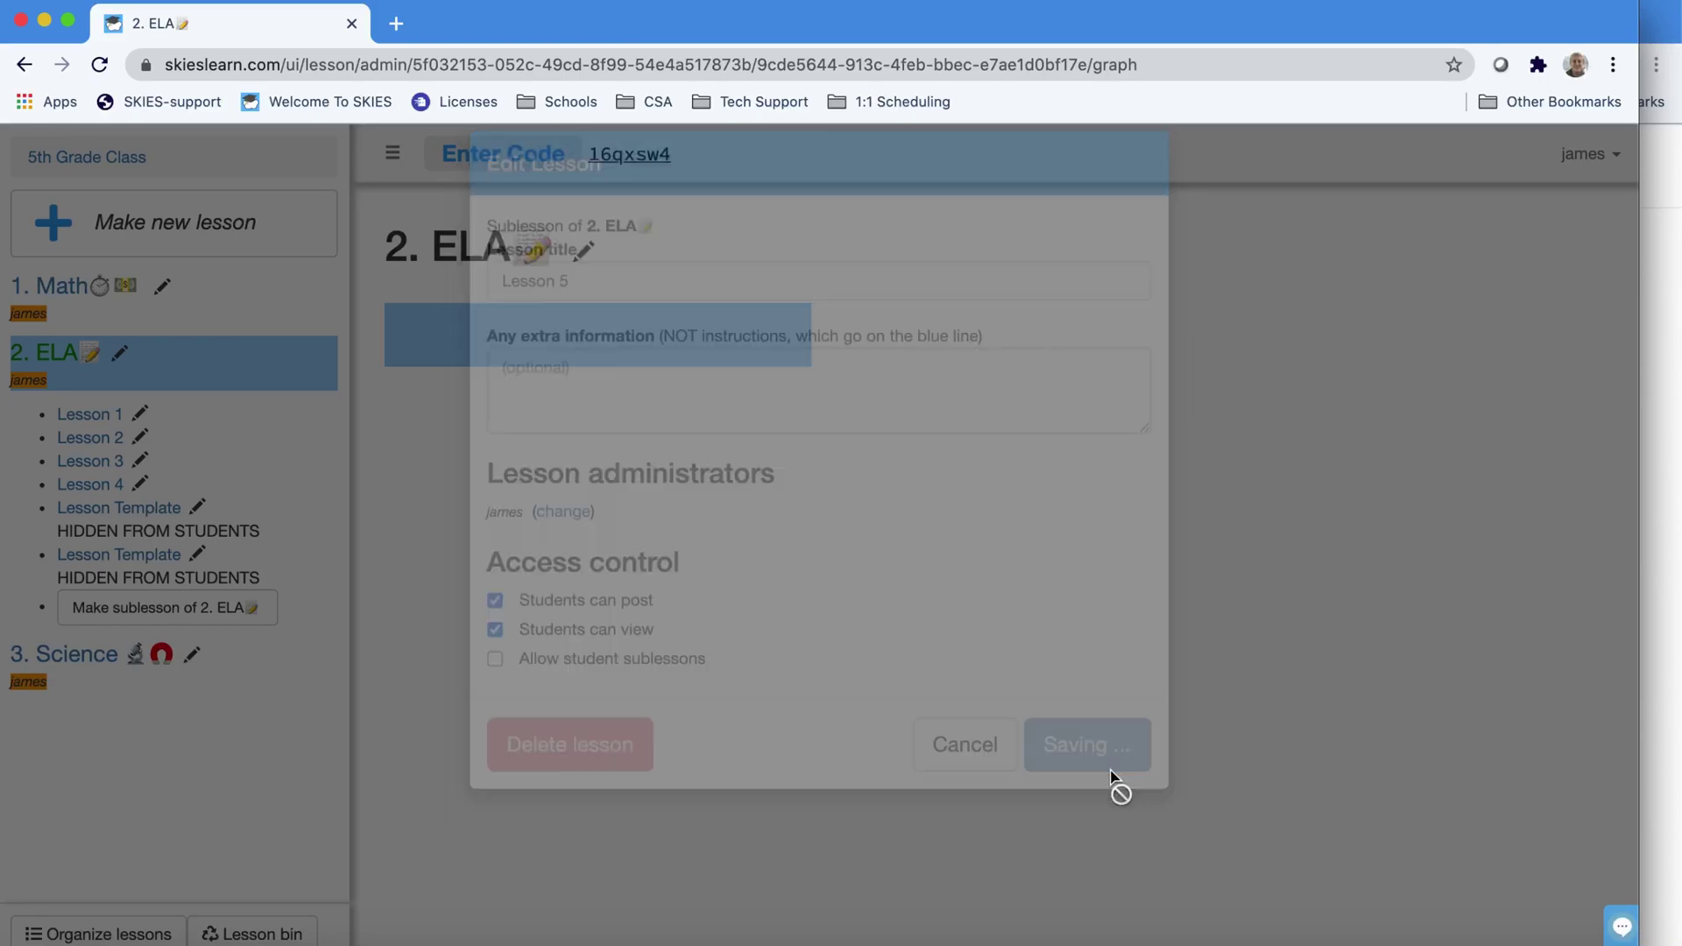